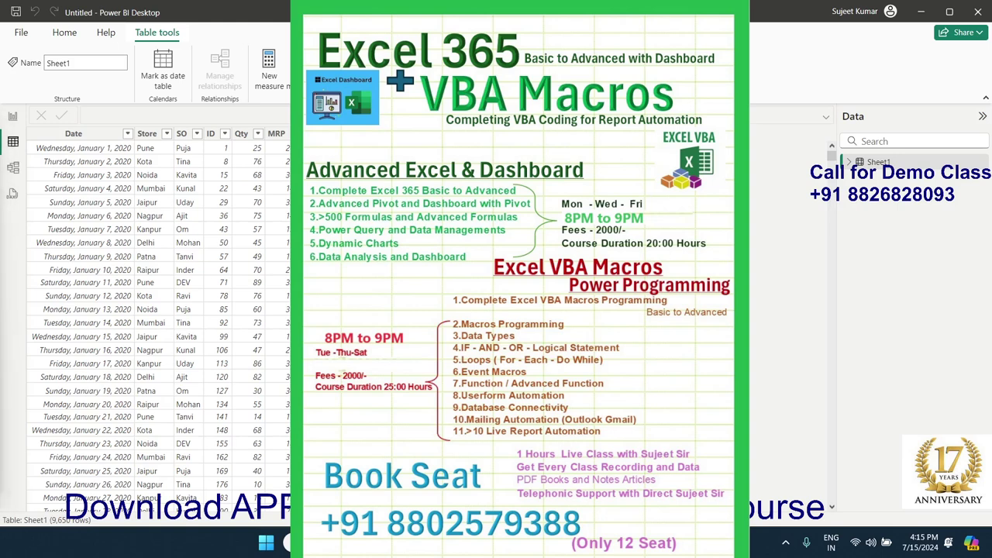
- Delete the Target, Month and Year columns from the Sheet1 table
left_click(887, 348)
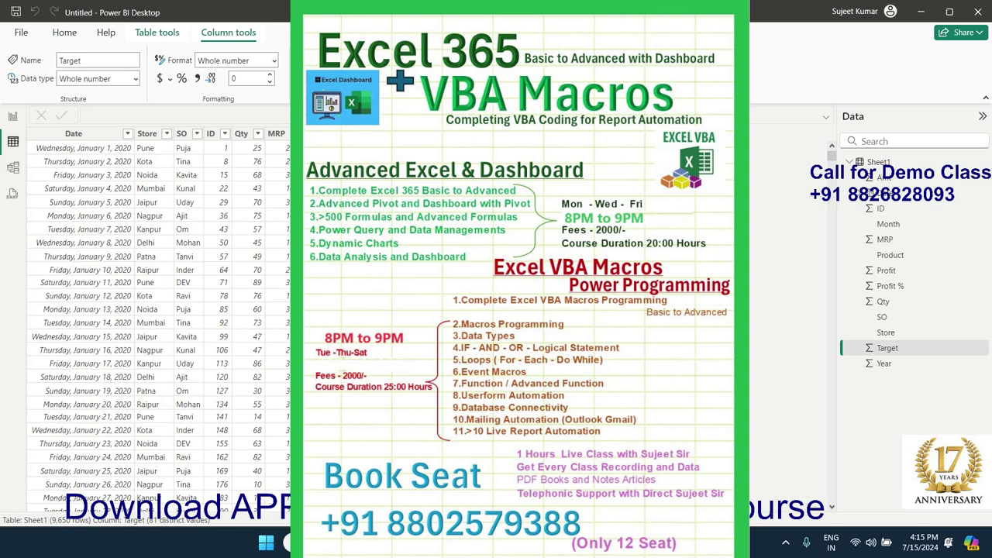
key("Delete")
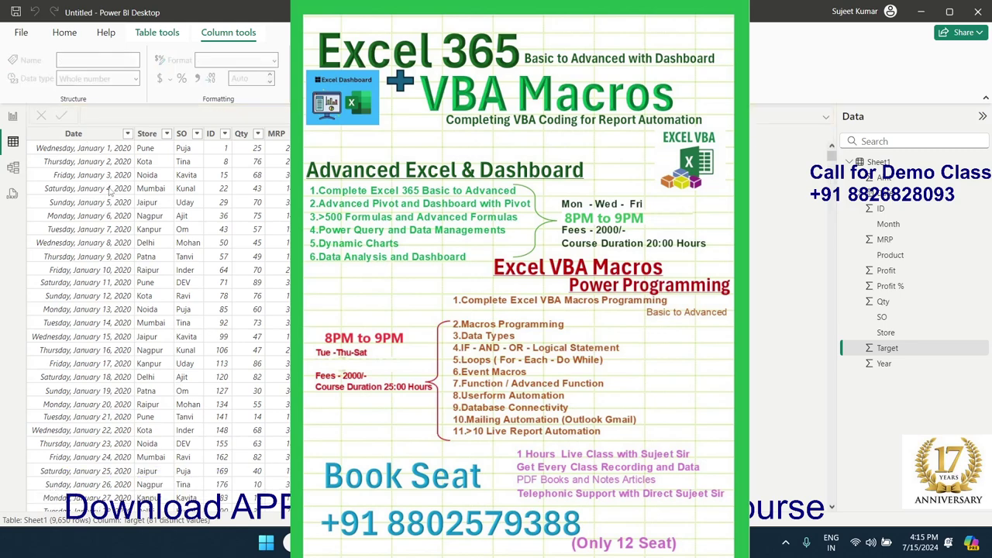
left_click(888, 224)
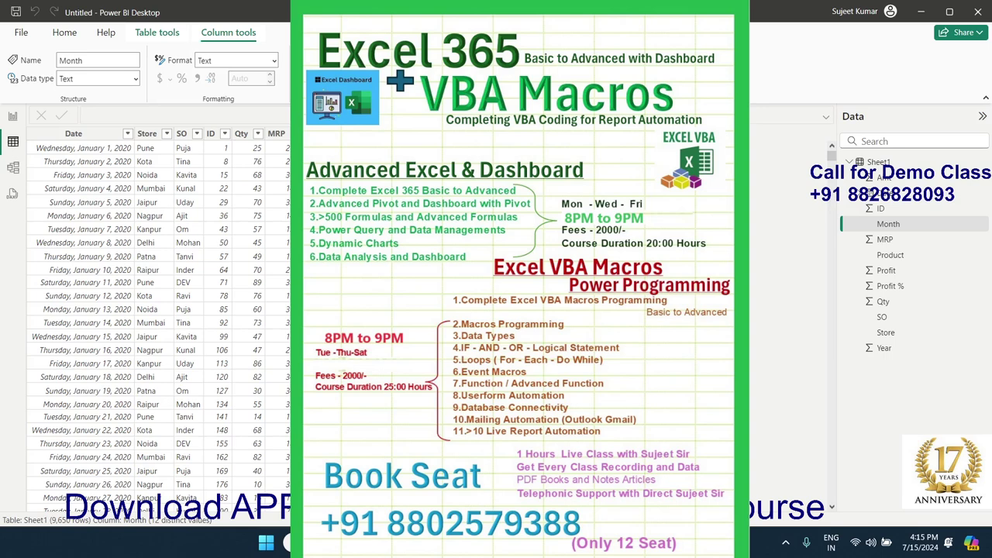
key("Delete")
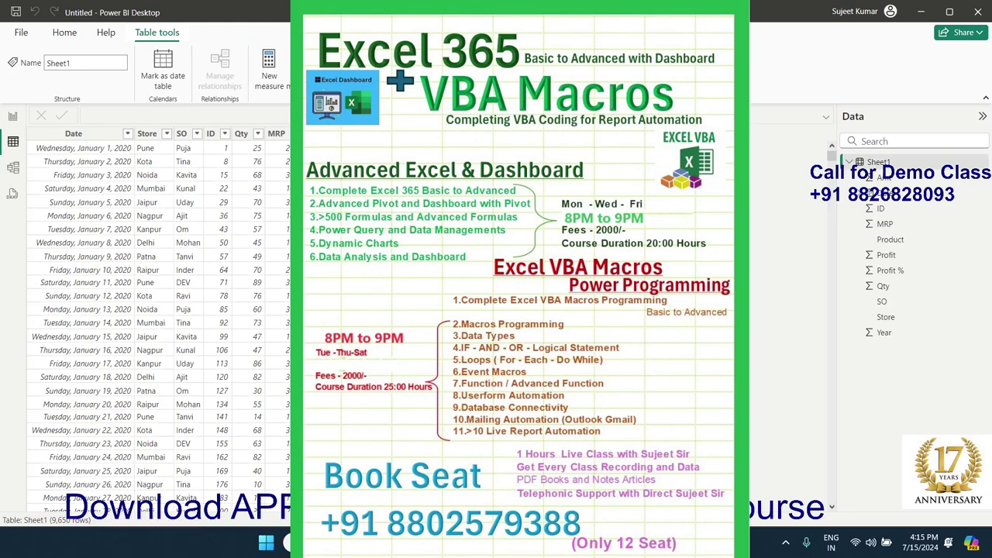
left_click(884, 332)
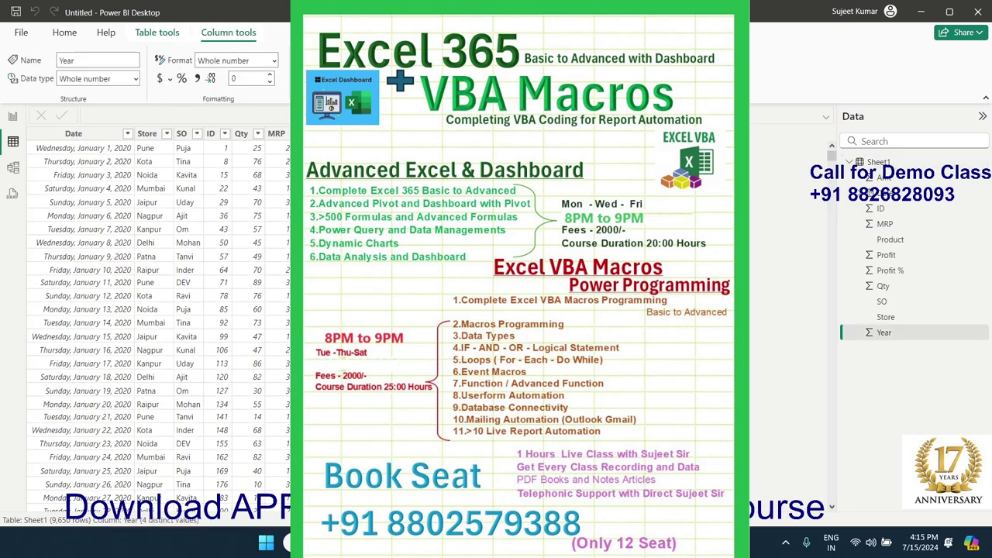
key("Delete")
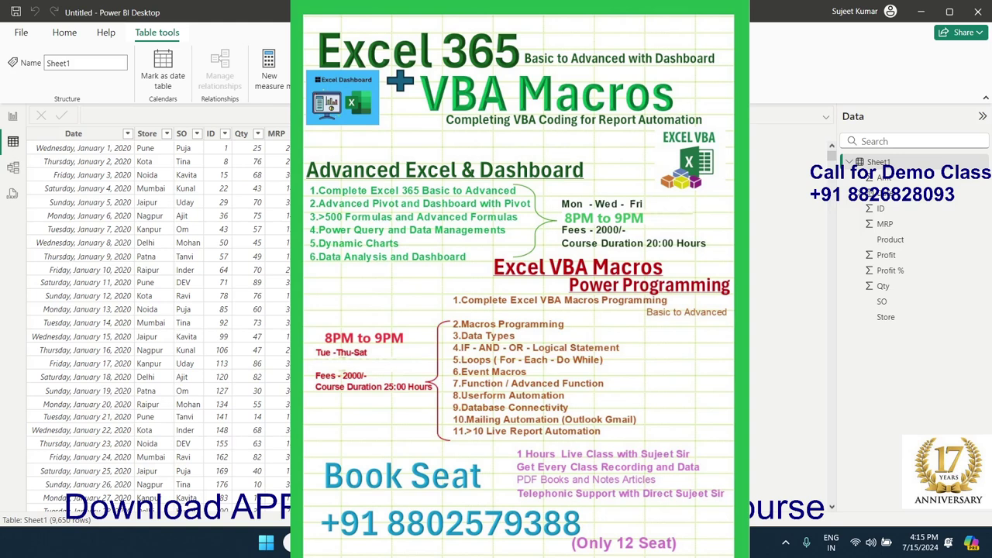
left_click(341, 70)
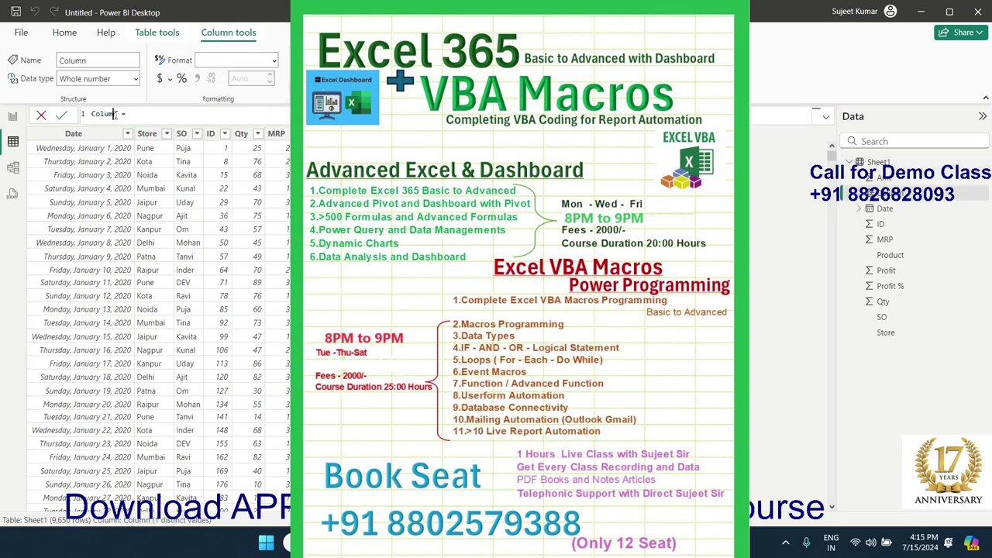
- Name the new calculated column Month and start its formula with a Sheet1 reference
double_click(115, 114)
type("Month")
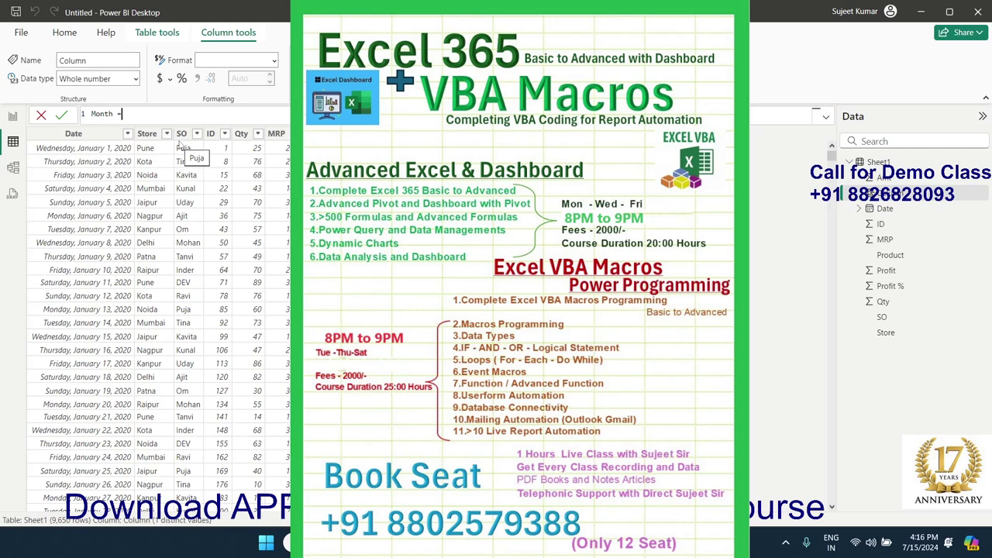
type("date")
key("Down")
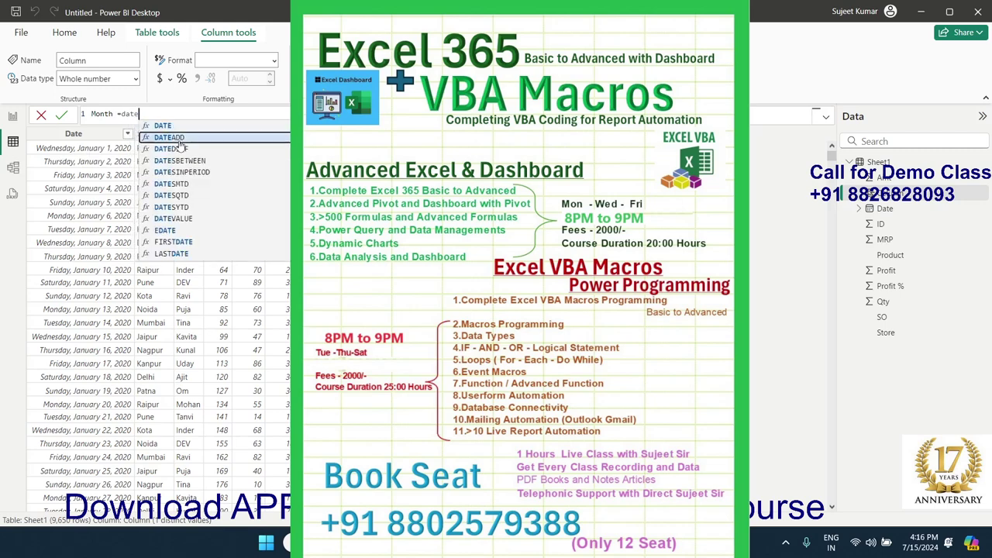
key("BackSpace")
key("BackSpace")
key("BackSpace")
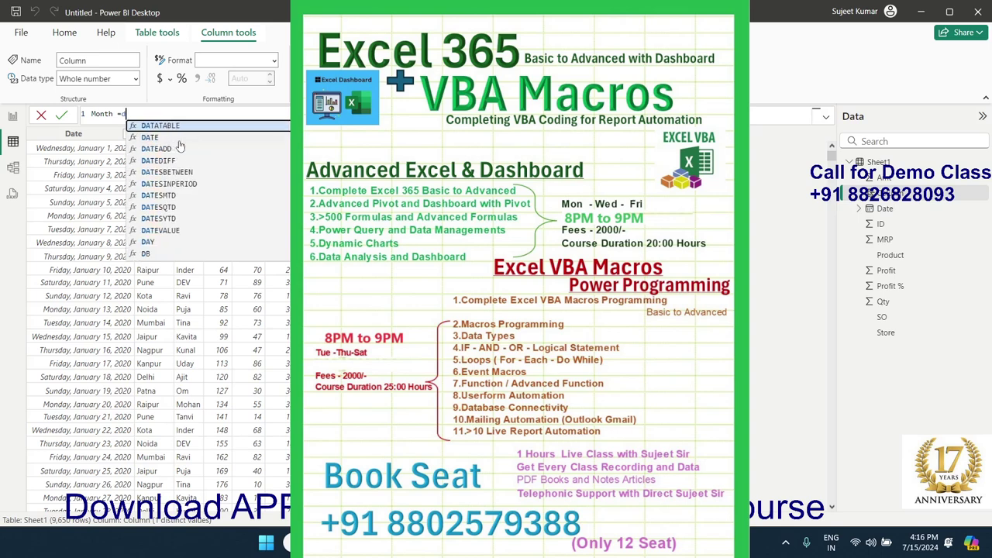
type("sh")
- Complete and commit the formula as Month = Sheet1[Date].[Date]
key("Down")
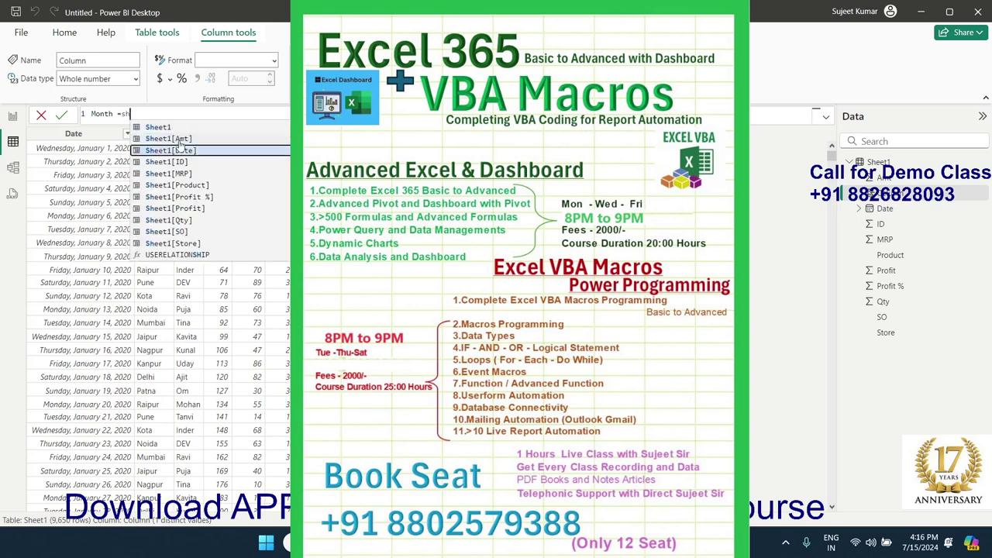
key("Down")
key("Tab")
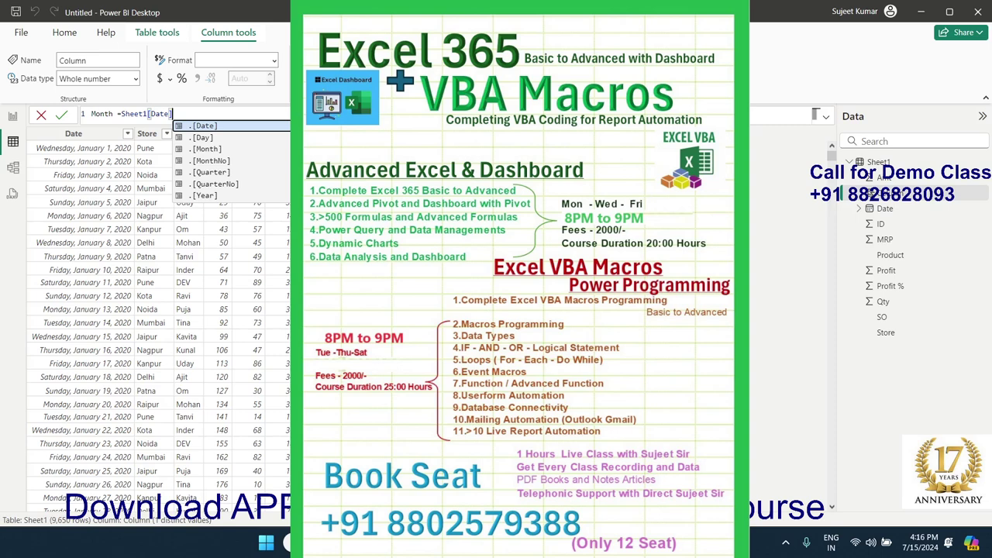
key("Up")
key("Down")
key("Up")
key("Up")
key("Up")
key("Up")
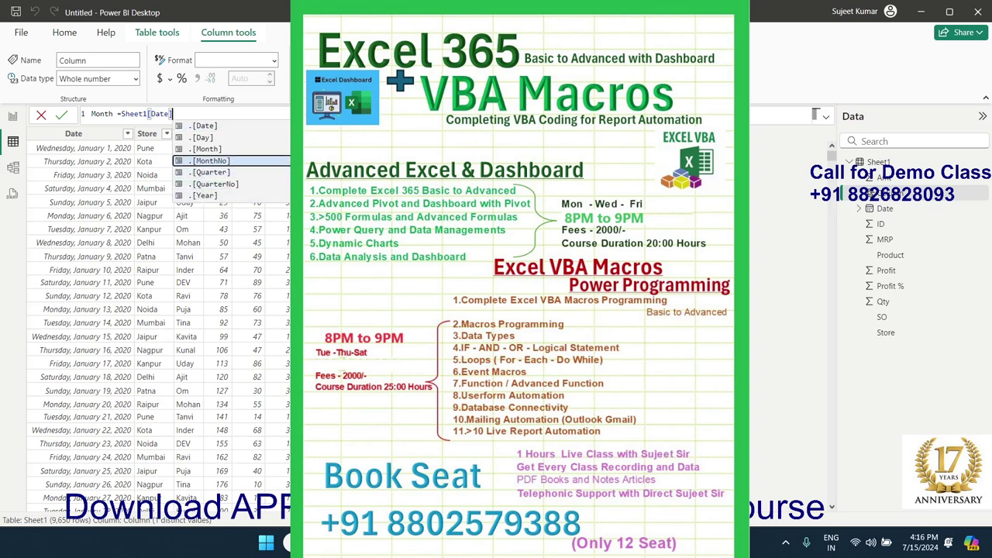
key("Up")
key("Up")
key("Up")
key("Tab")
key("Return")
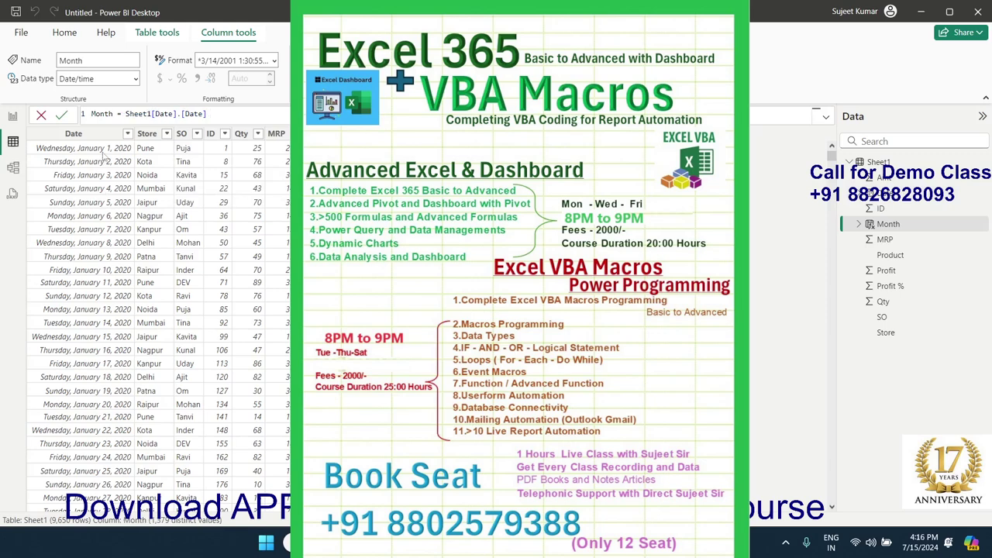
- Change the Month formula's date part to Day, giving Sheet1[Date].[Day]
left_click(228, 113)
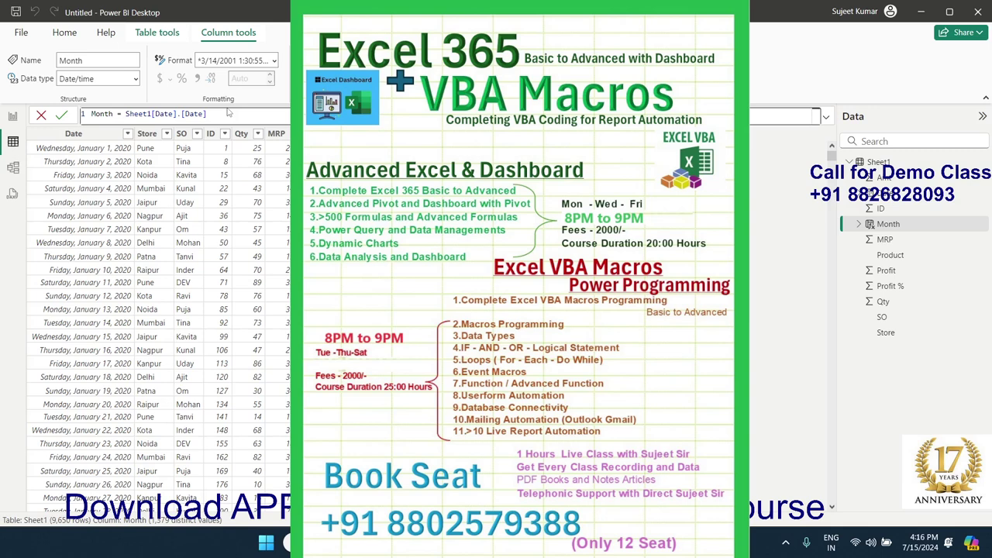
key("BackSpace")
key("BackSpace")
key("BackSpace")
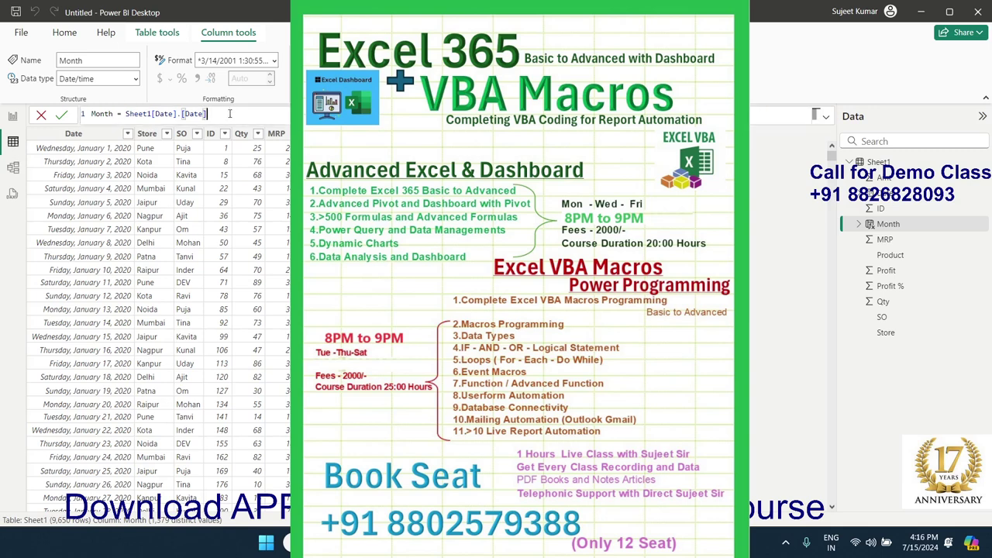
key("BackSpace")
key("BackSpace")
key("BackSpace")
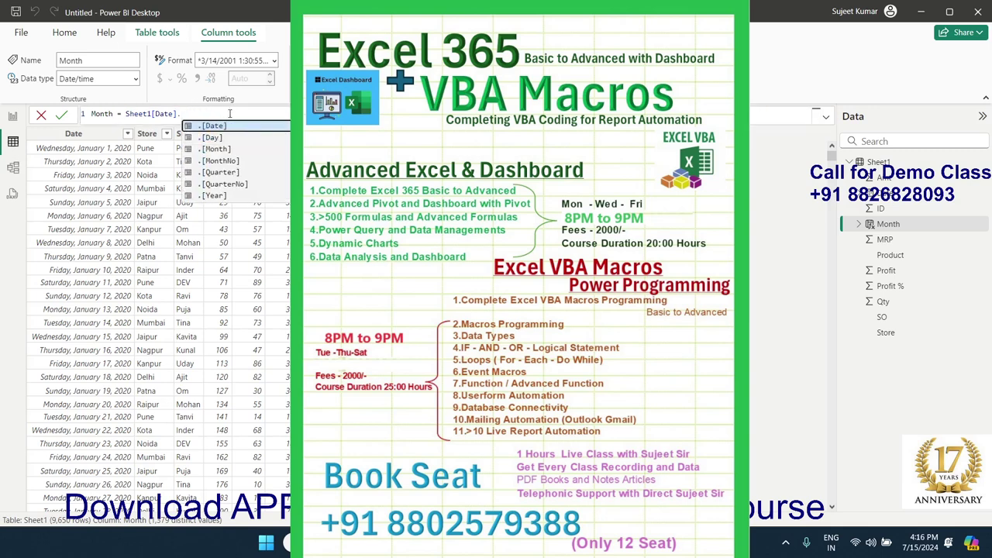
key("Down")
key("Tab")
key("Return")
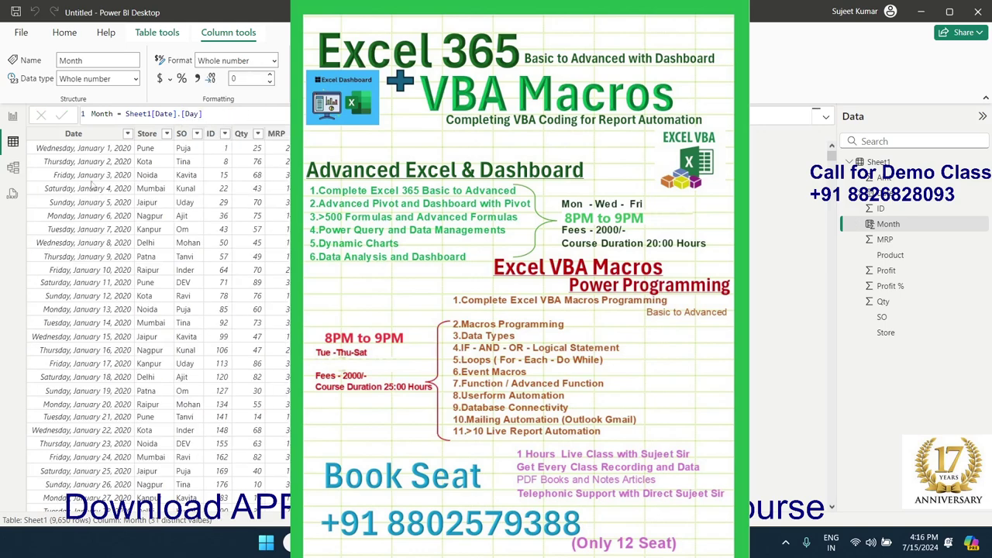
- Switch the formula's date part to Month, giving Sheet1[Date].[Month]
left_click(203, 114)
key("BackSpace")
key("BackSpace")
key("BackSpace")
key("Down")
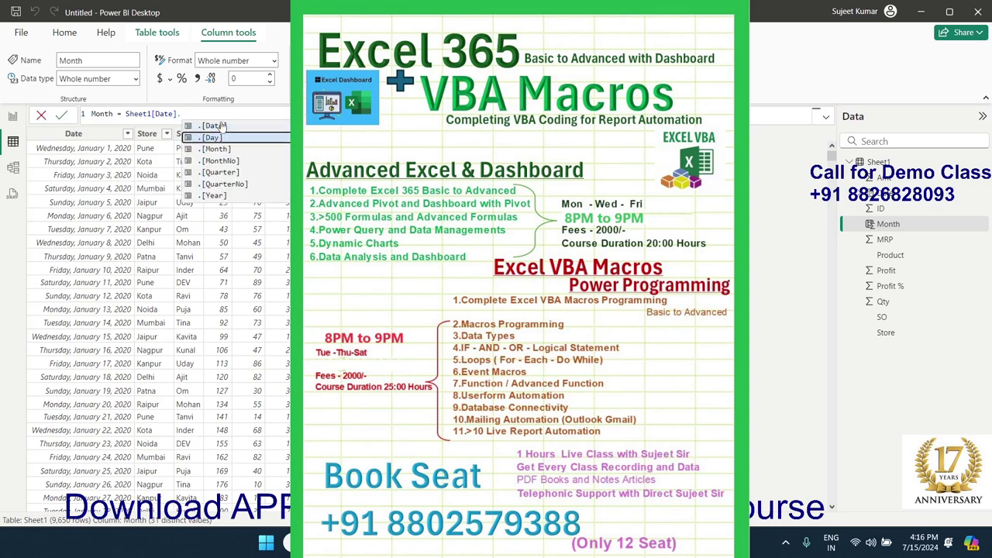
key("Down")
key("Tab")
key("Return")
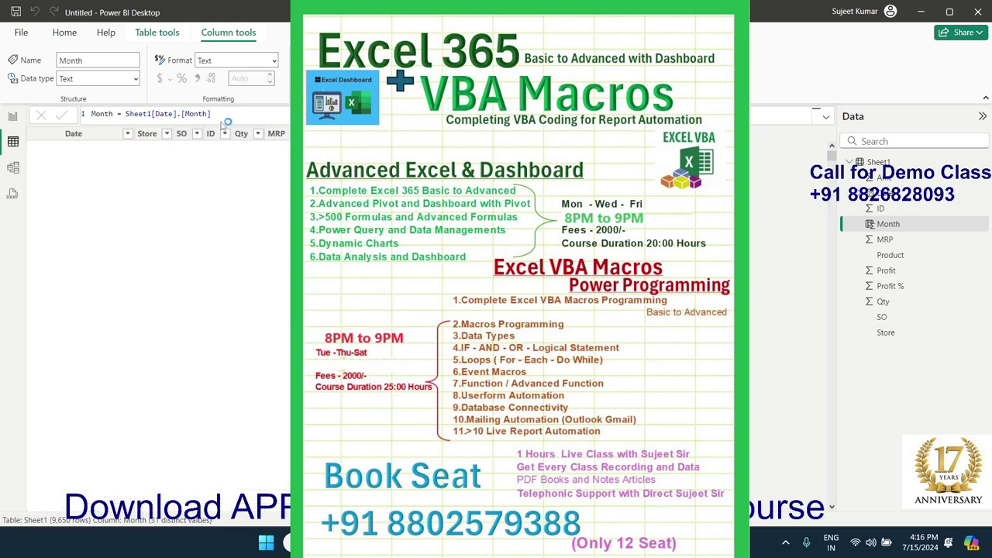
- Switch the formula's date part to MonthNo, giving Sheet1[Date].[MonthNo]
left_click(222, 122)
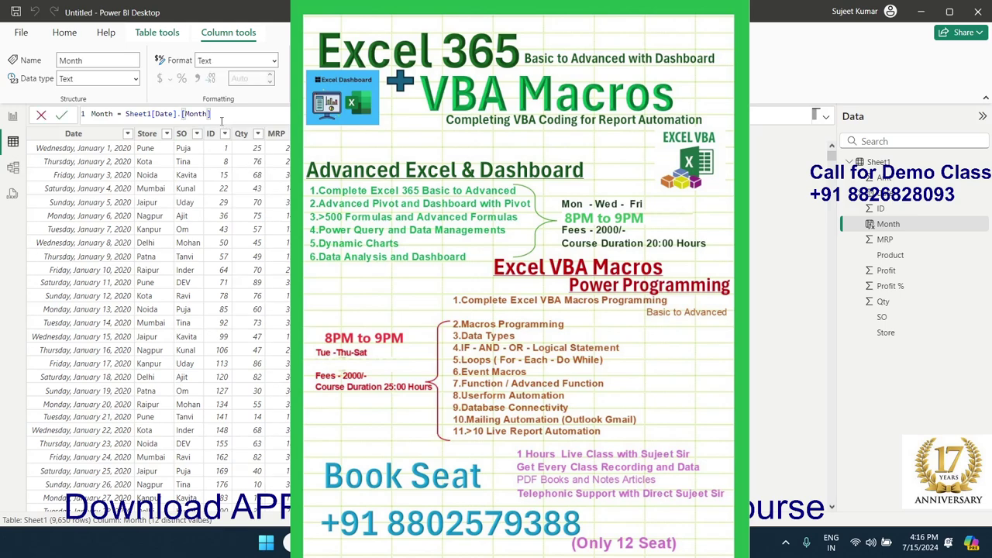
key("BackSpace")
key("BackSpace")
key("BackSpace")
key("BackSpace")
key("BackSpace")
key("BackSpace")
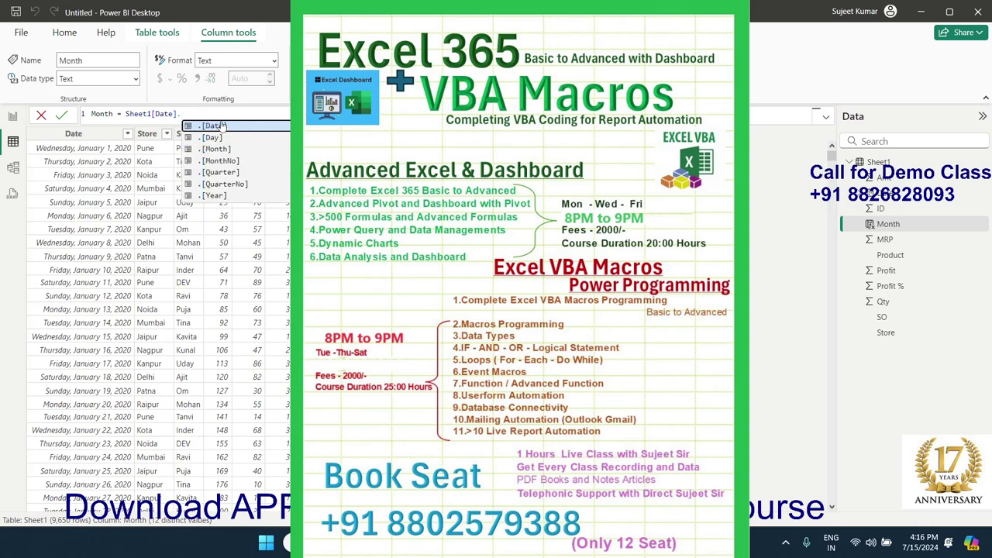
key("Down")
key("Down")
key("Down")
key("Tab")
key("Return")
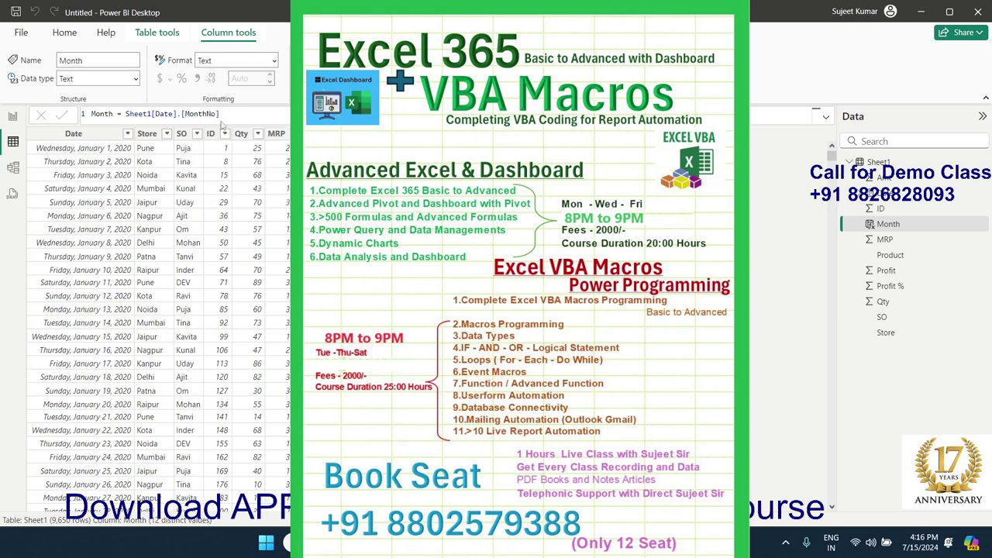
- Switch the formula's date part to Quarter, giving Sheet1[Date].[Quarter]
left_click(223, 115)
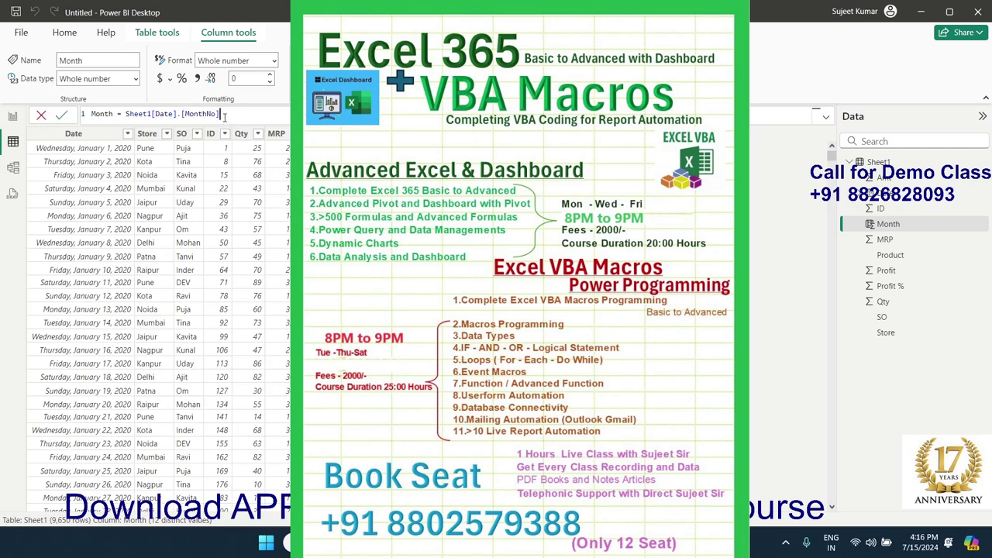
key("BackSpace")
key("BackSpace")
key("BackSpace")
key("BackSpace")
key("BackSpace")
key("BackSpace")
key("BackSpace")
key("BackSpace")
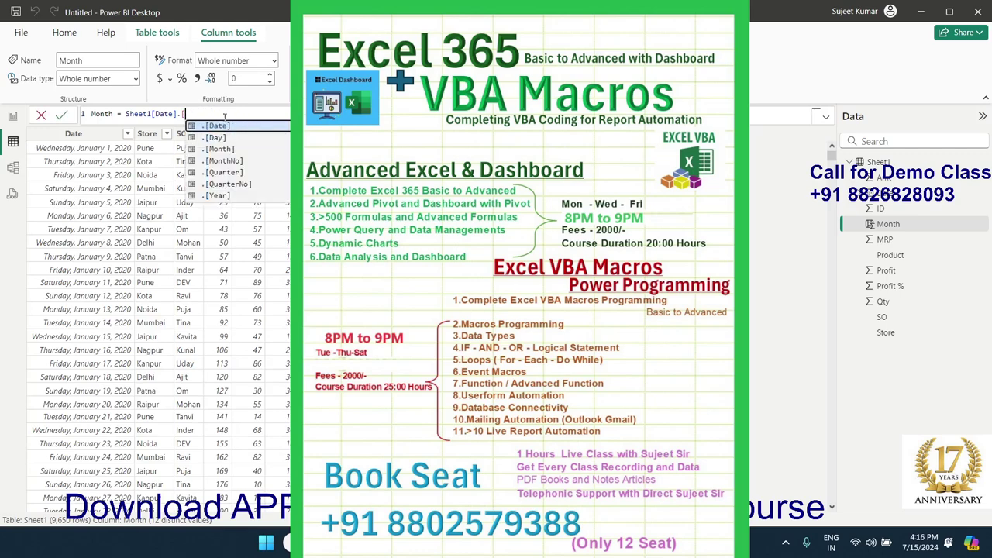
key("BackSpace")
key("Down")
key("Down")
key("Down")
key("Down")
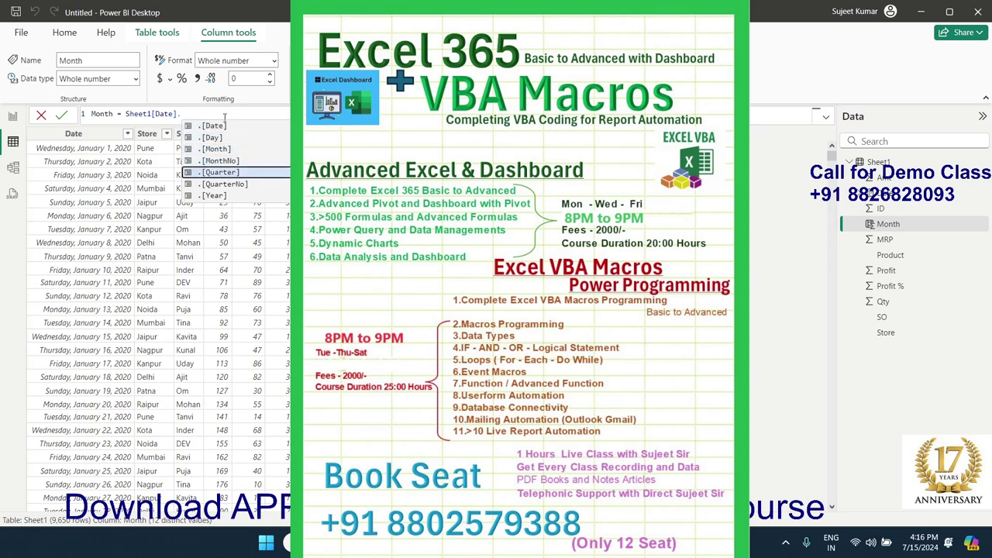
key("Down")
key("Down")
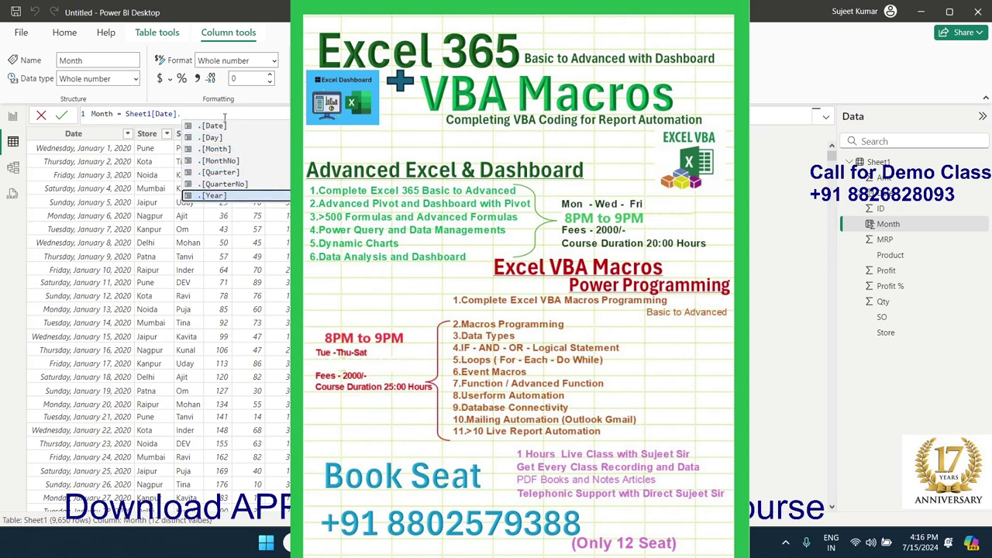
key("Up")
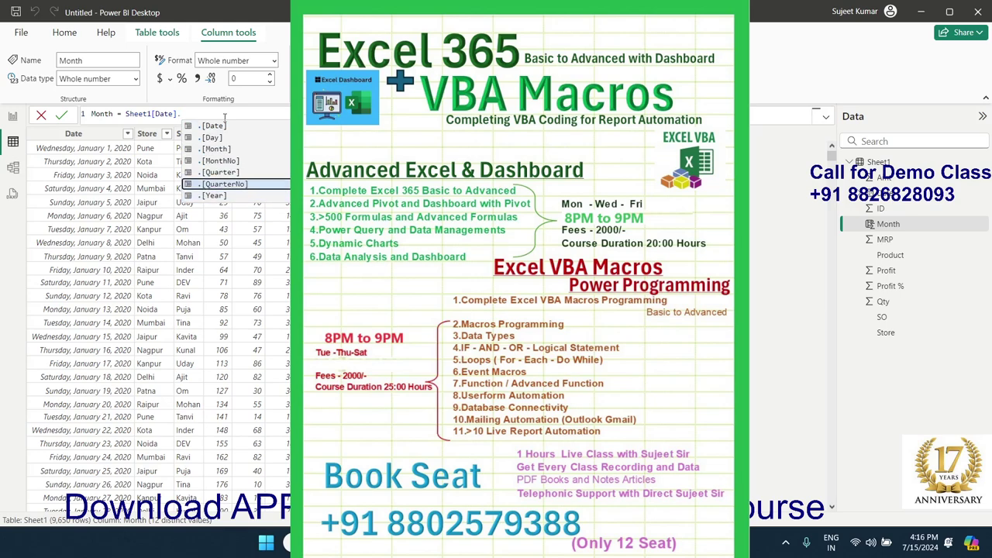
key("Up")
key("Up")
key("Down")
key("Down")
key("Down")
key("Down")
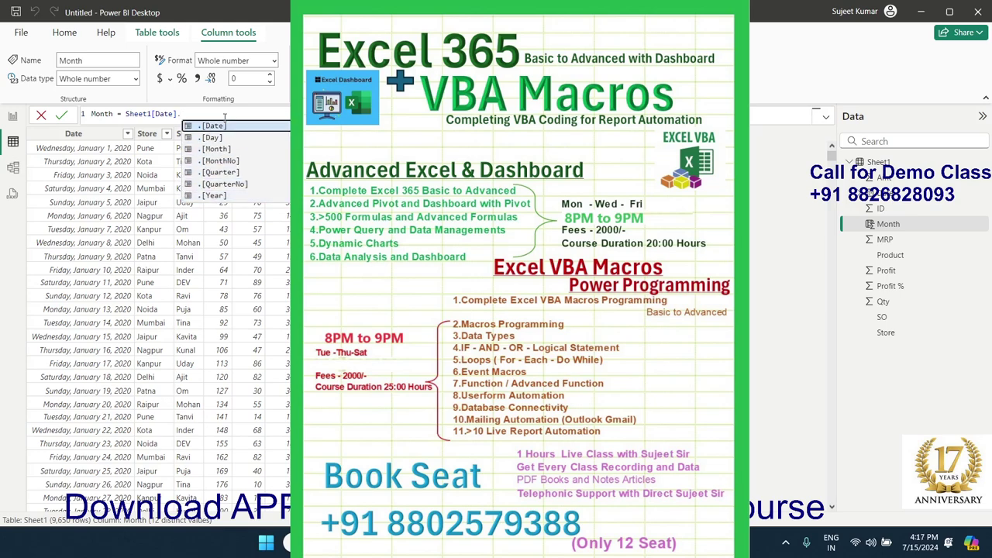
key("Down")
key("Down")
key("Down")
key("Down")
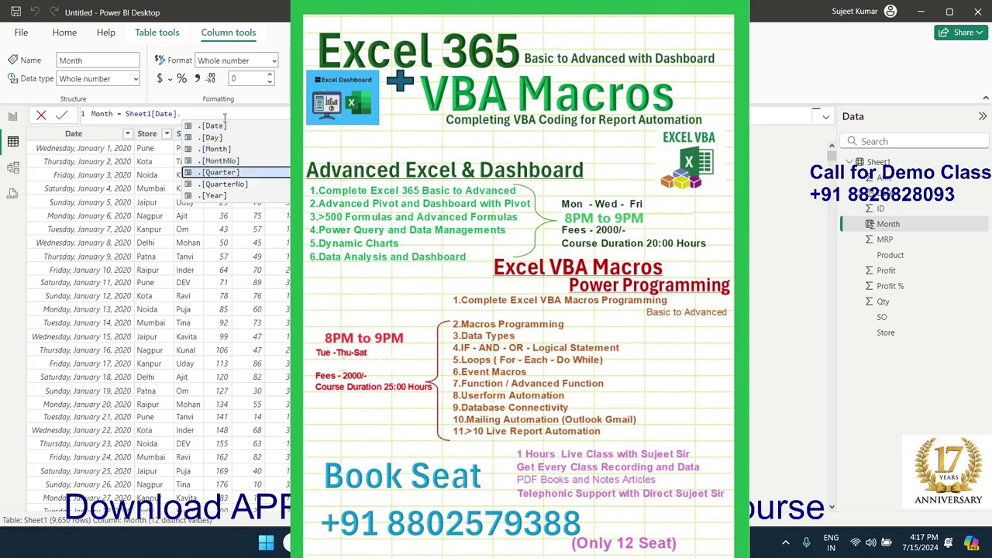
key("Tab")
key("Return")
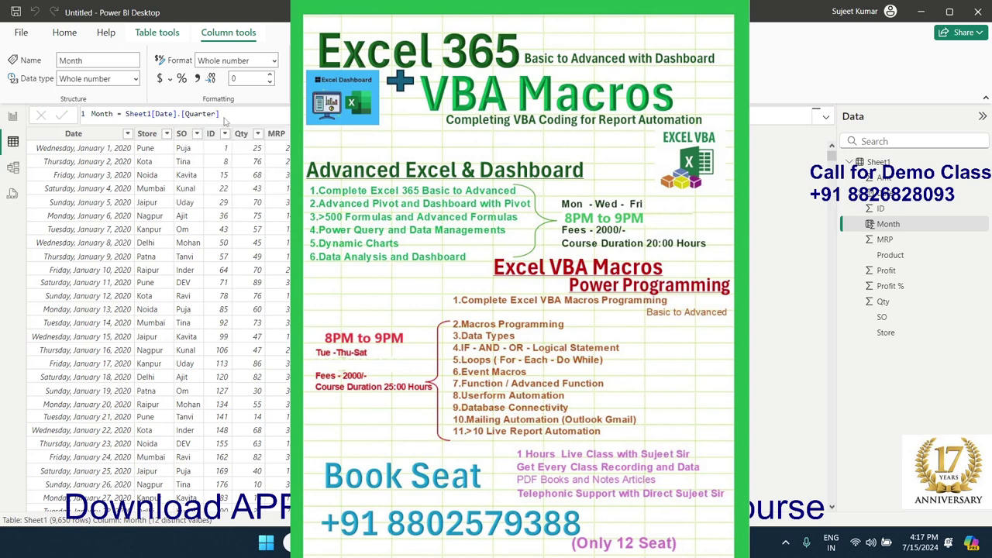
- Change the date part to QuarterNo, so Month = Sheet1[Date].[QuarterNo]
left_click(226, 114)
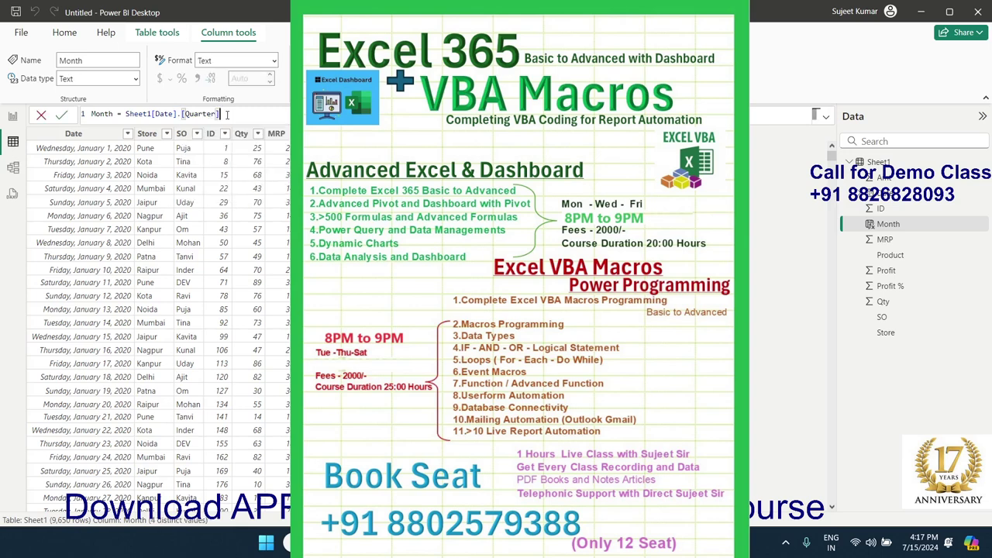
key("BackSpace")
key("BackSpace")
key("BackSpace")
key("Down")
key("Tab")
key("Return")
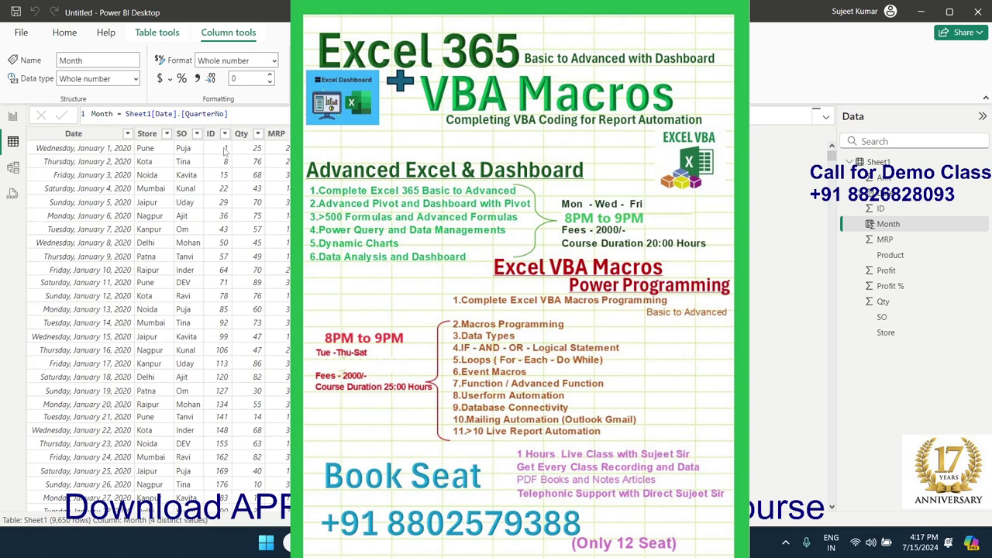
left_click(234, 113)
key("BackSpace")
key("BackSpace")
- Rewrite the Month formula as MONTH(Sheet1[Date])
key("BackSpace")
key("BackSpace")
key("BackSpace")
key("BackSpace")
key("BackSpace")
key("BackSpace")
key("BackSpace")
key("BackSpace")
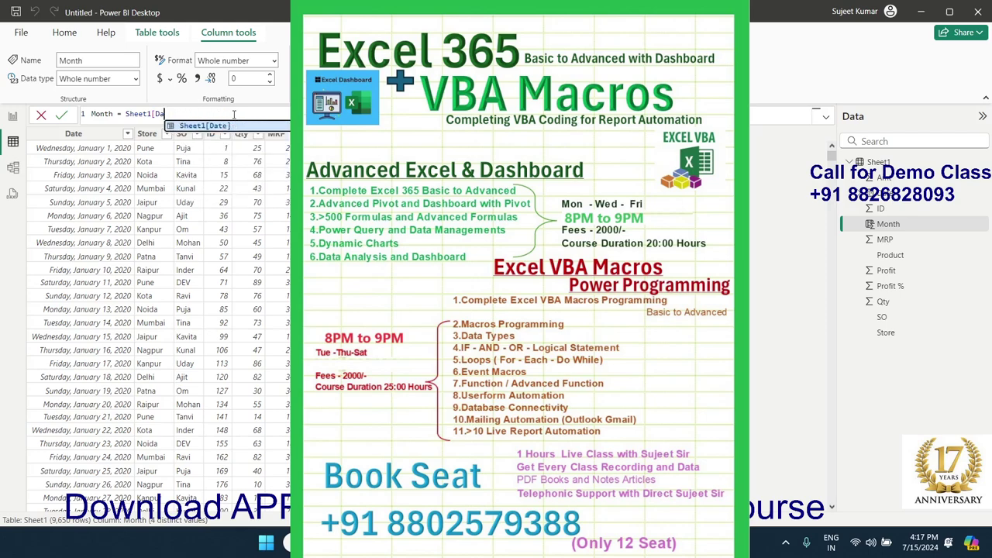
key("BackSpace")
key("BackSpace")
key("BackSpace")
key("BackSpace")
key("BackSpace")
key("BackSpace")
key("BackSpace")
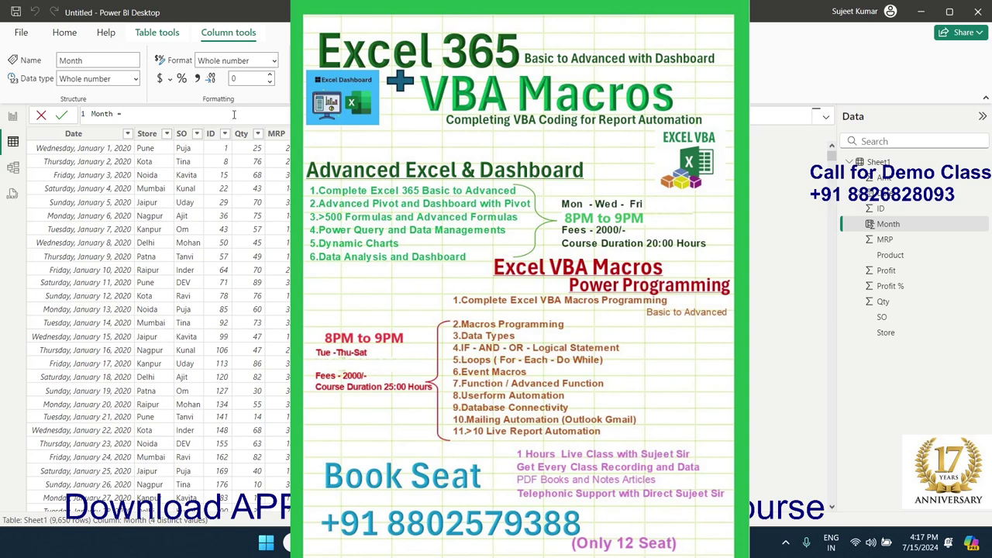
type("MONTH(")
type("S")
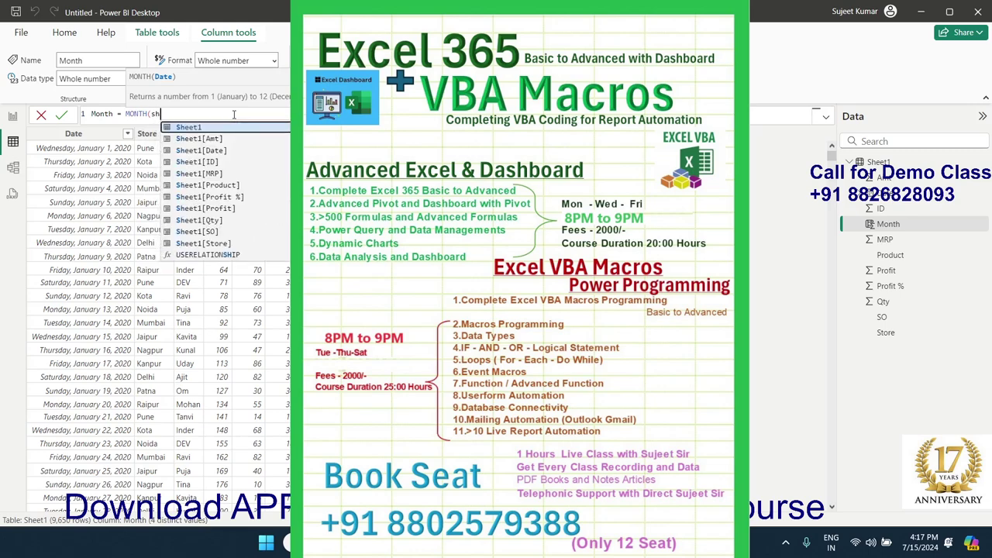
type("heet1[D")
key("Tab")
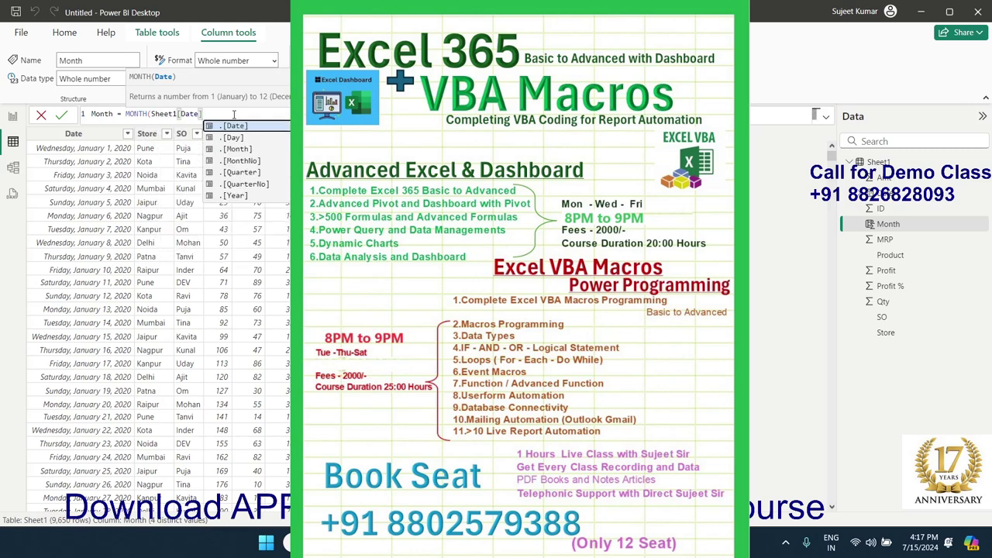
type(")")
key("Return")
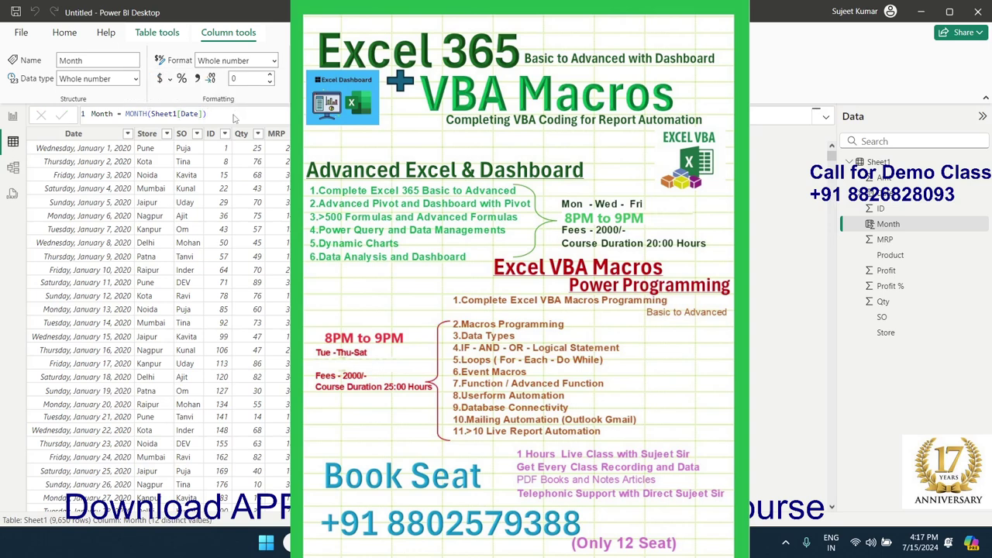
- Replace MONTH with DAY so the formula reads DAY(Sheet1[Date])
left_click(233, 114)
key("Left")
key("Left")
key("Left")
key("Left")
key("Left")
key("Left")
key("Delete")
key("Delete")
key("Delete")
key("Delete")
key("Delete")
type("day")
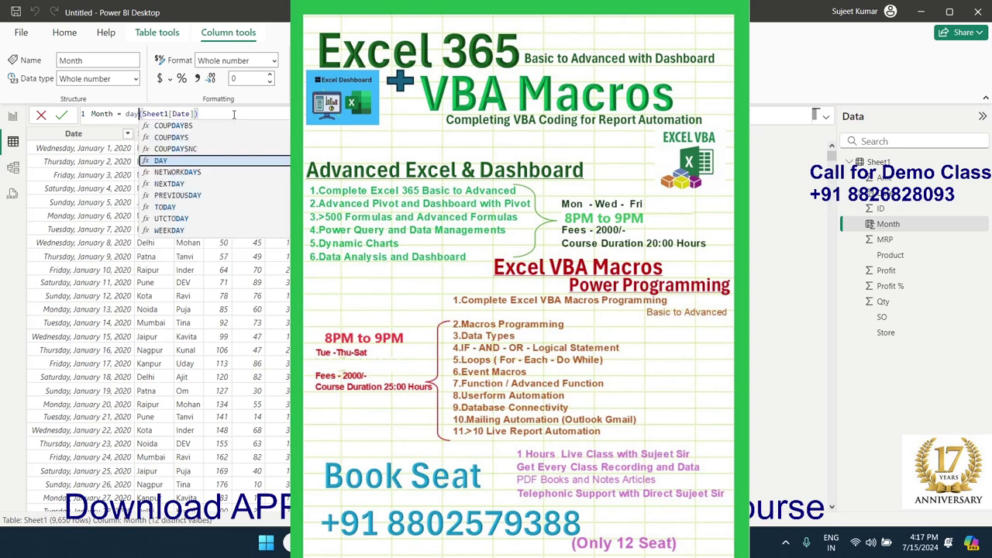
key("Return")
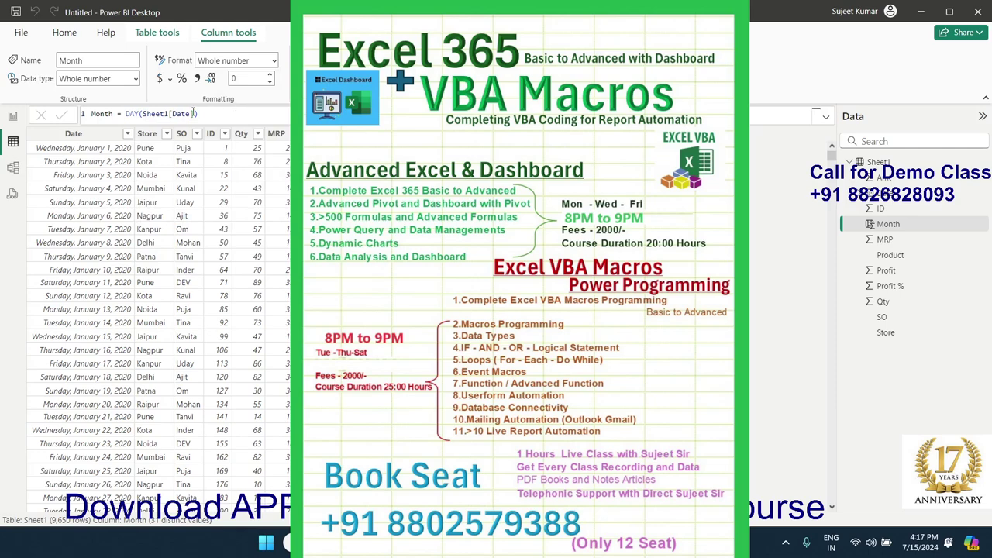
- Replace DAY with QUARTER in the Month formula
left_click(139, 113)
key("BackSpace")
key("BackSpace")
key("BackSpace")
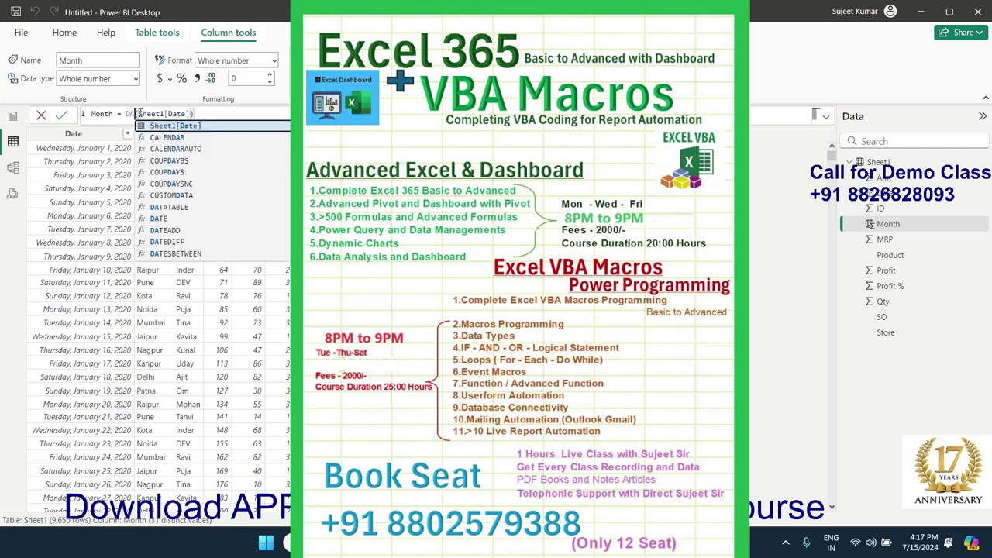
type("q")
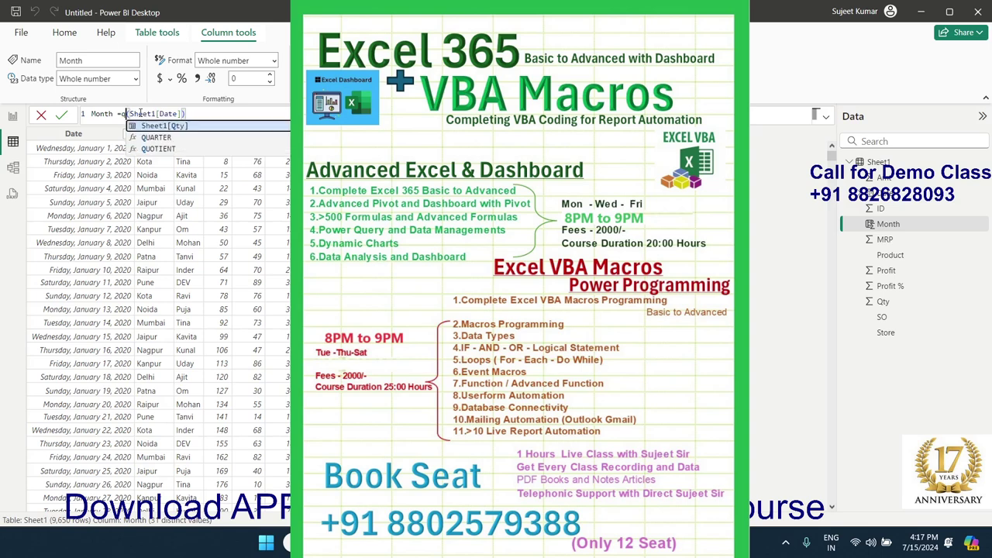
type("t")
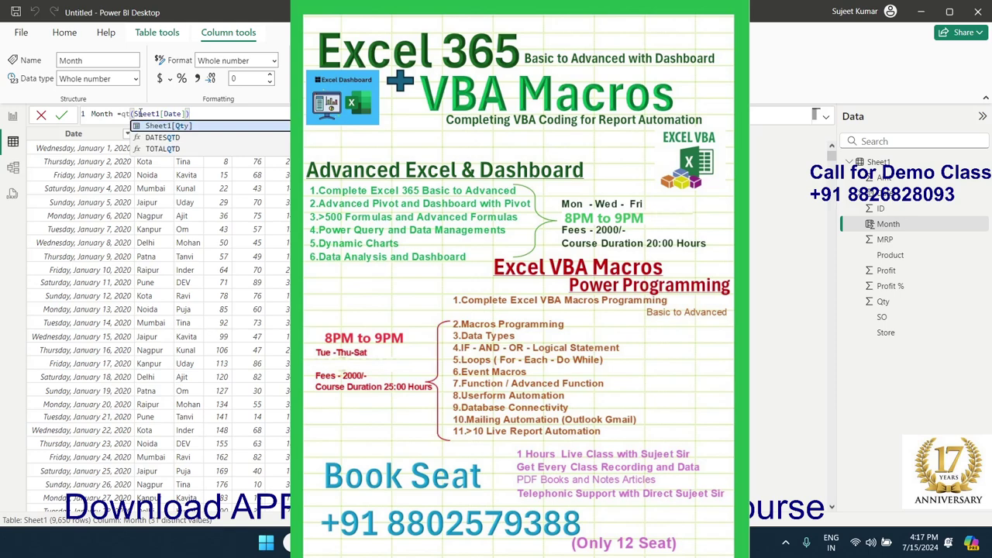
key("BackSpace")
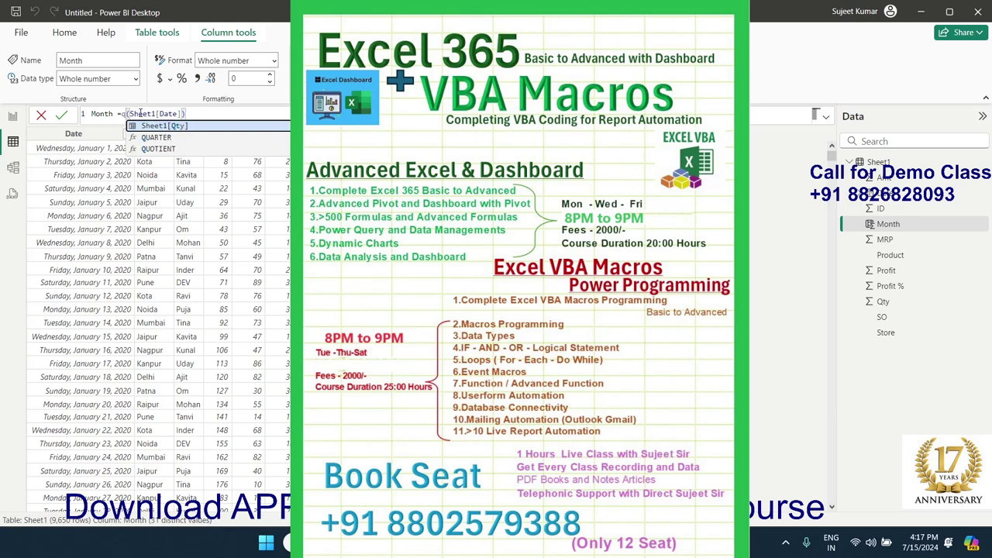
key("Down")
key("Tab")
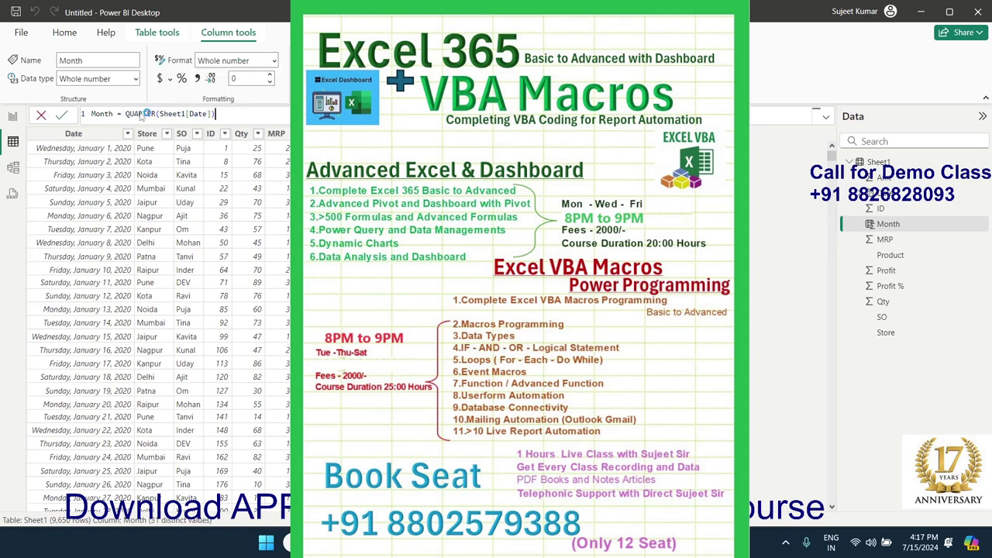
- Change QUARTER to YEAR so the formula reads YEAR(Sheet1[Date])
double_click(156, 114)
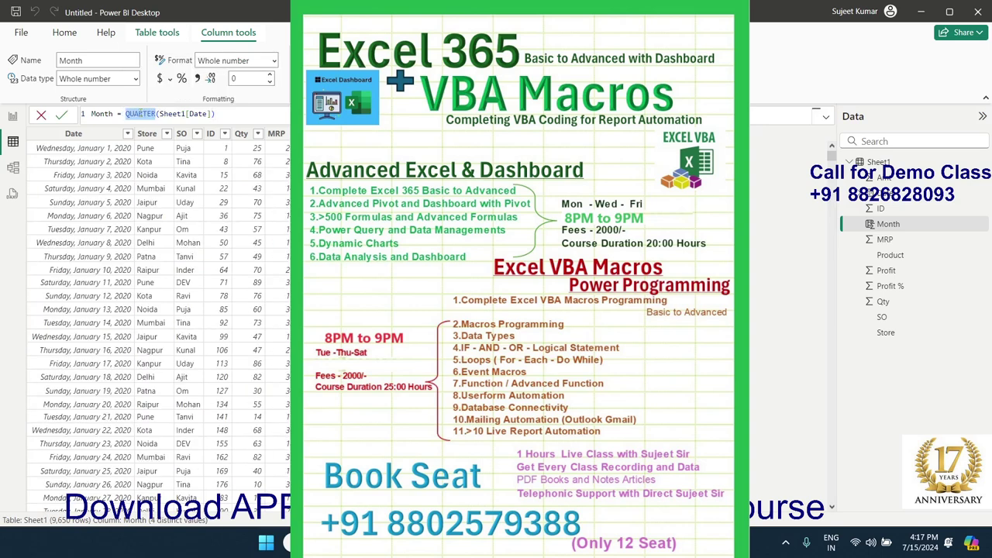
type("year")
key("Tab")
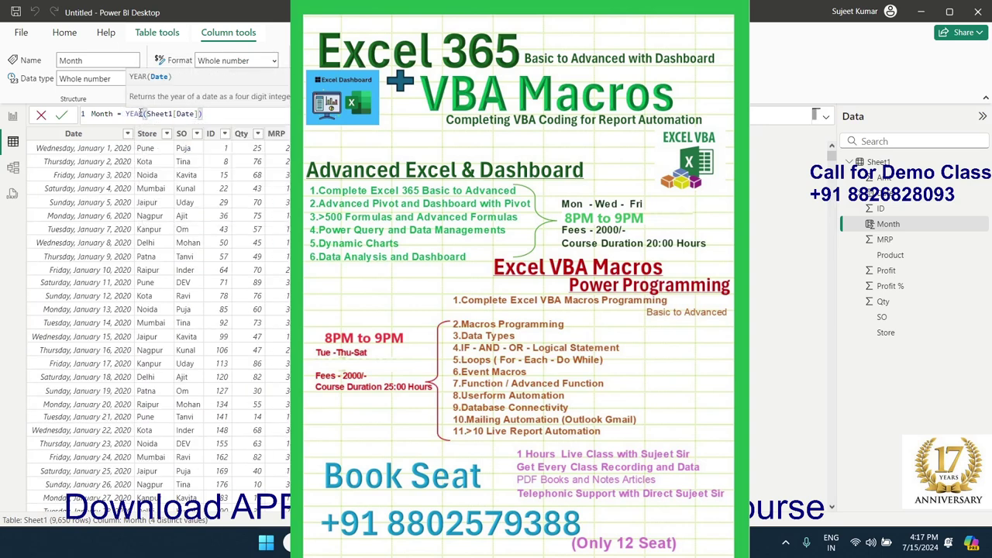
key("Return")
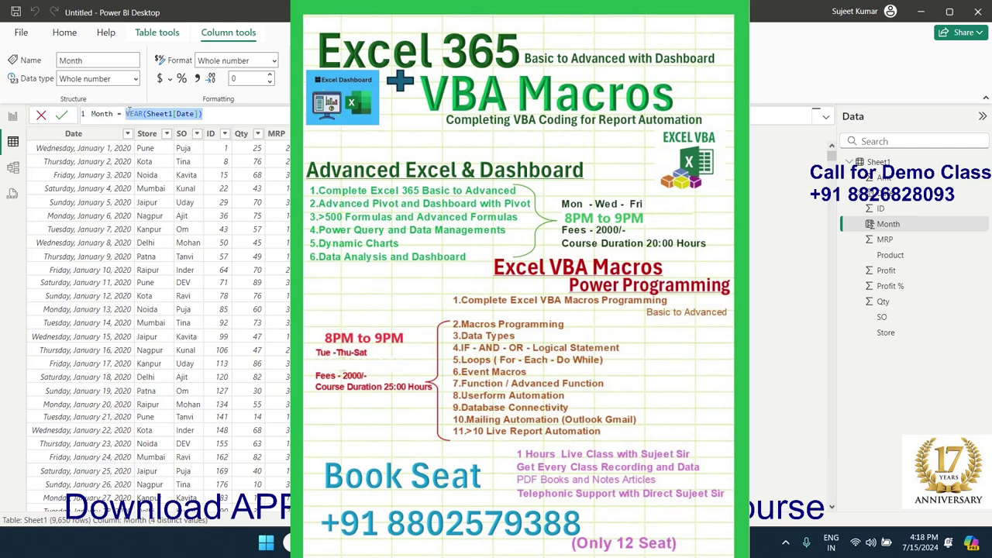
- Change the Month formula to FORMAT(Sheet1[Date],"DD-MMM-YY") so it shows dates like 01-Jan-20
type("FORMAT(")
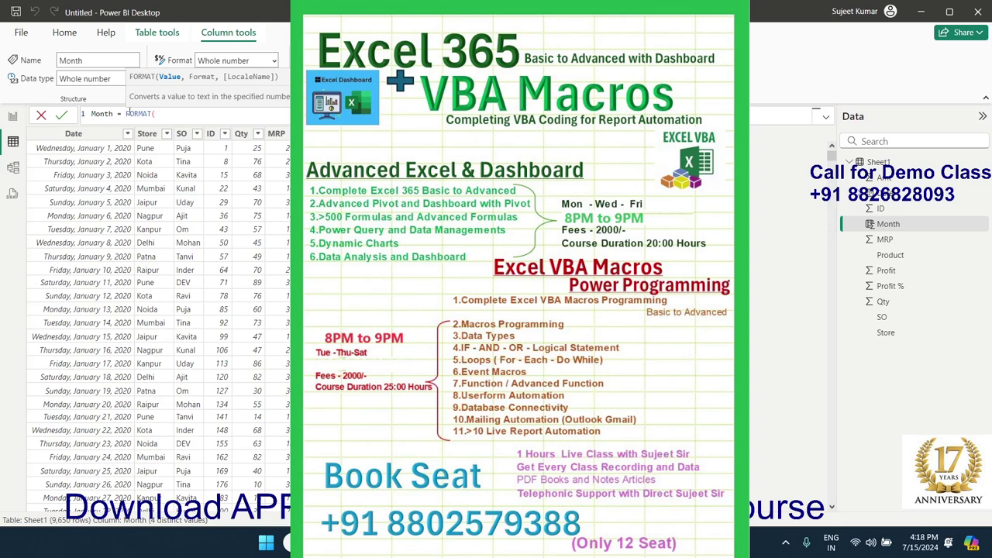
type("d")
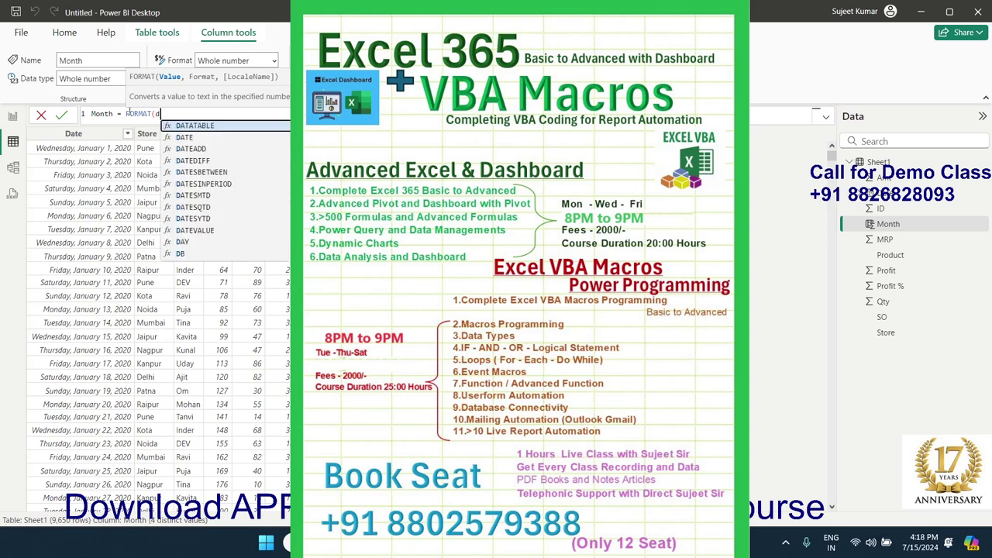
type("t")
key("BackSpace")
key("BackSpace")
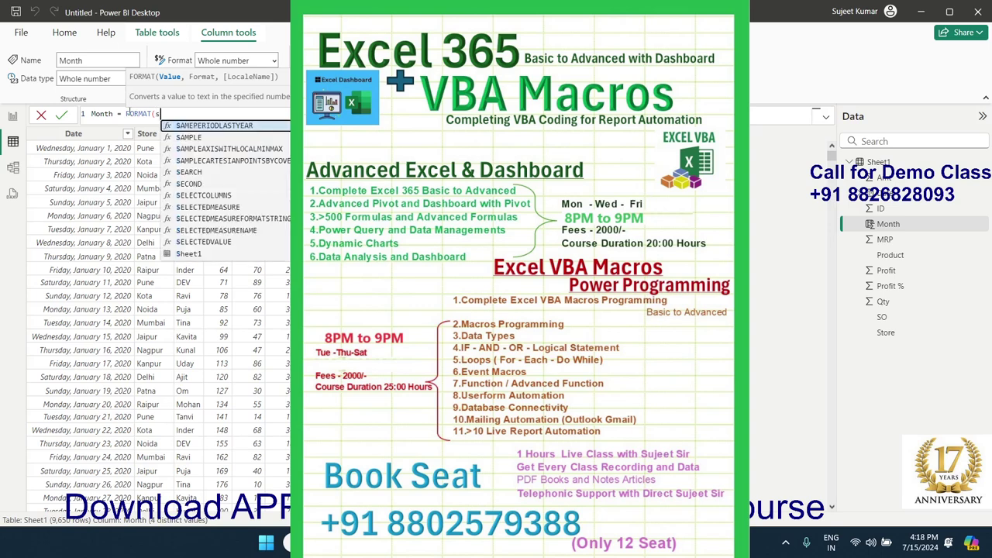
type("sh")
key("Down")
key("Tab")
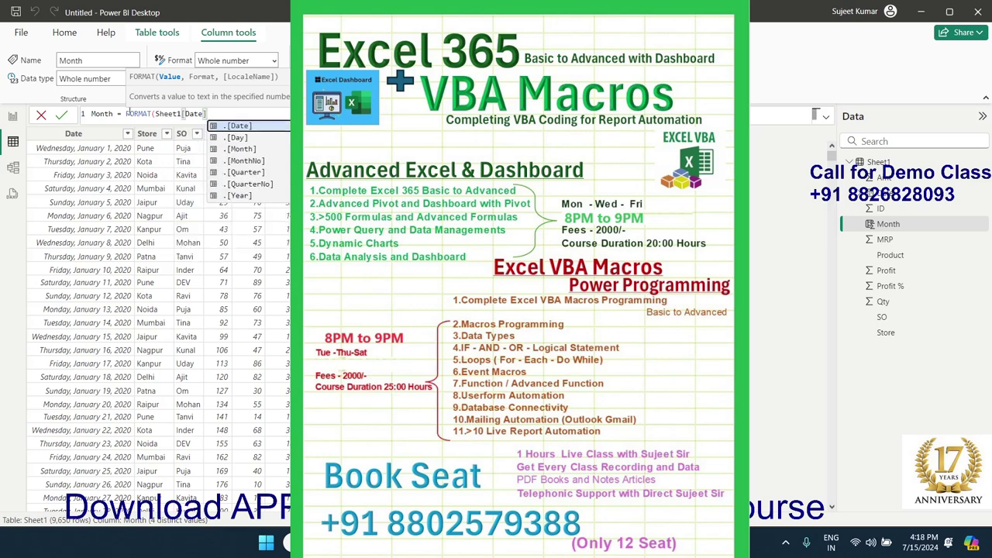
type(",")
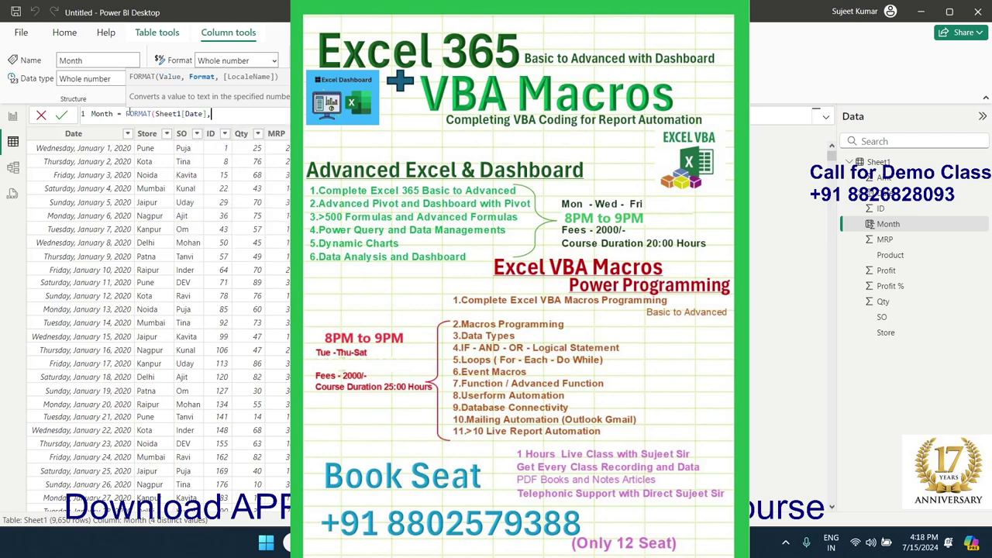
type("\"")
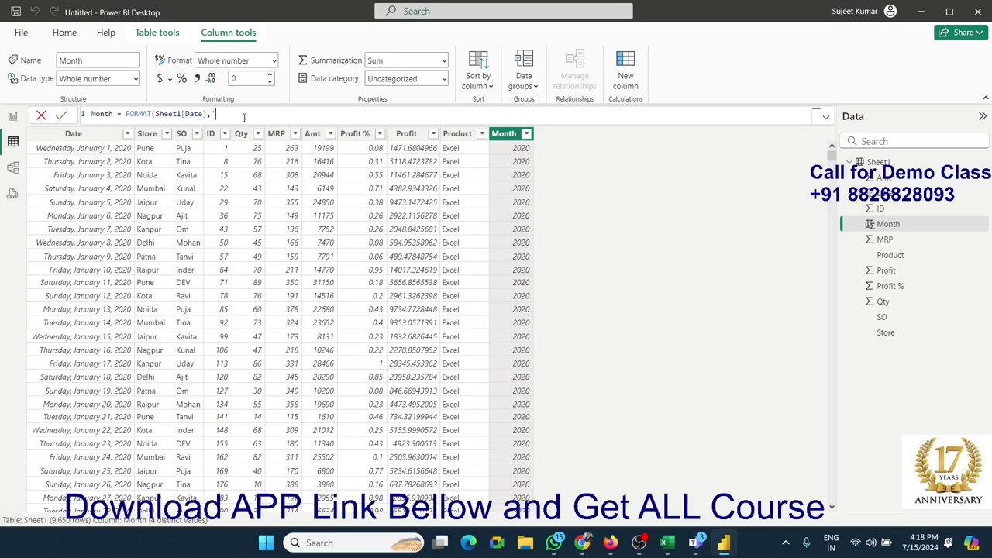
type("DD-")
type("MMM-")
type("YY\")")
key("Return")
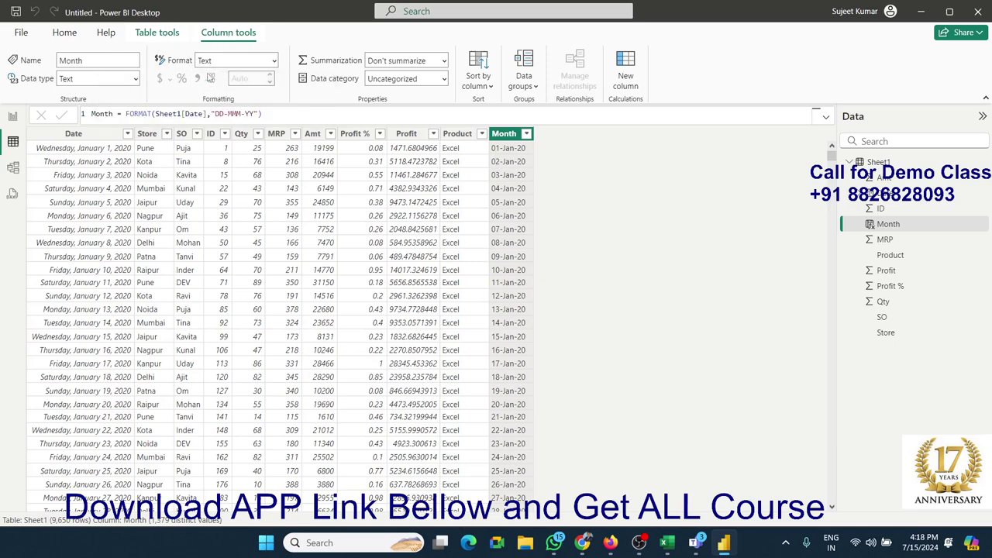
- Shorten the Month format string to "MMM-YY" to show month and year
left_click(227, 114)
key("Delete")
key("BackSpace")
key("BackSpace")
key("BackSpace")
key("Return")
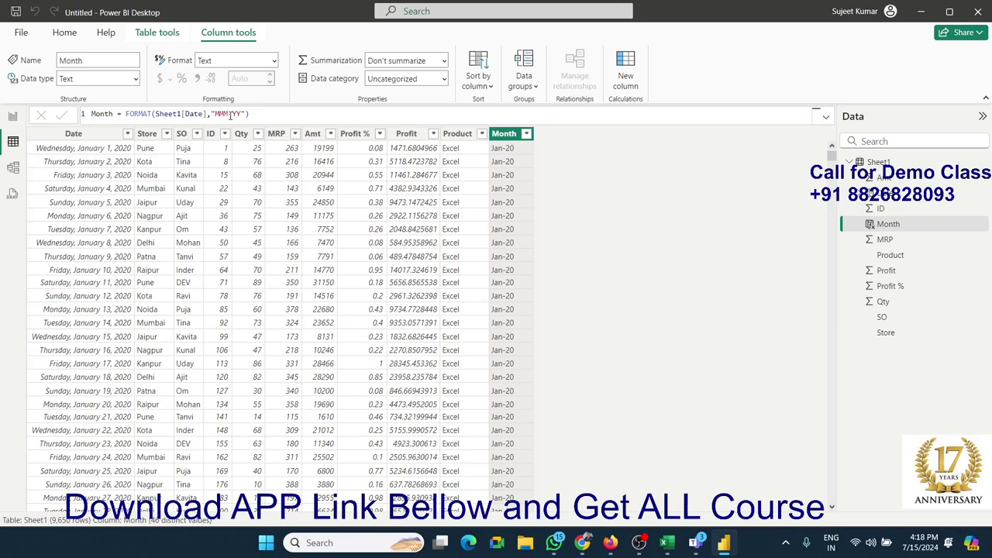
- Change the format string to "ddd" so Month shows weekday abbreviations like Wed
double_click(226, 113)
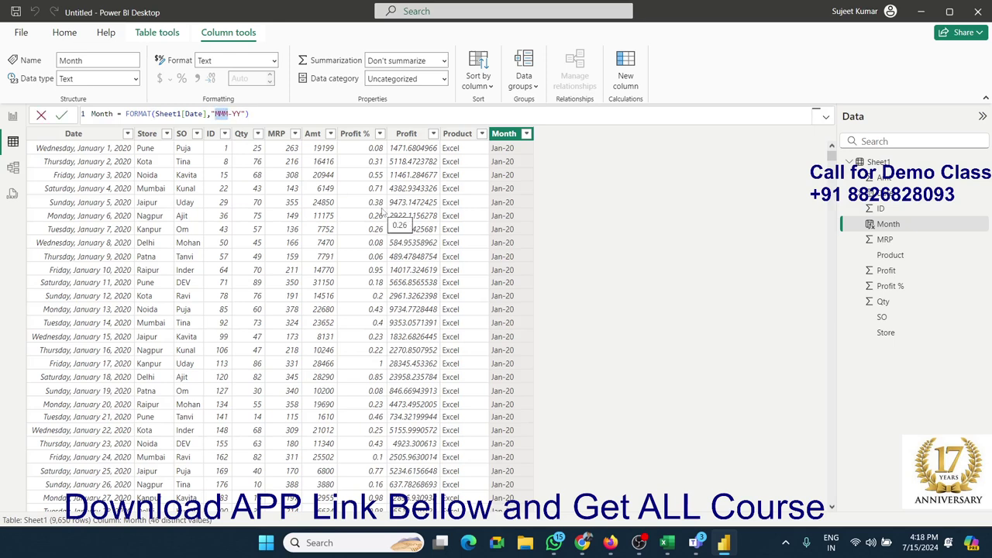
key("Left")
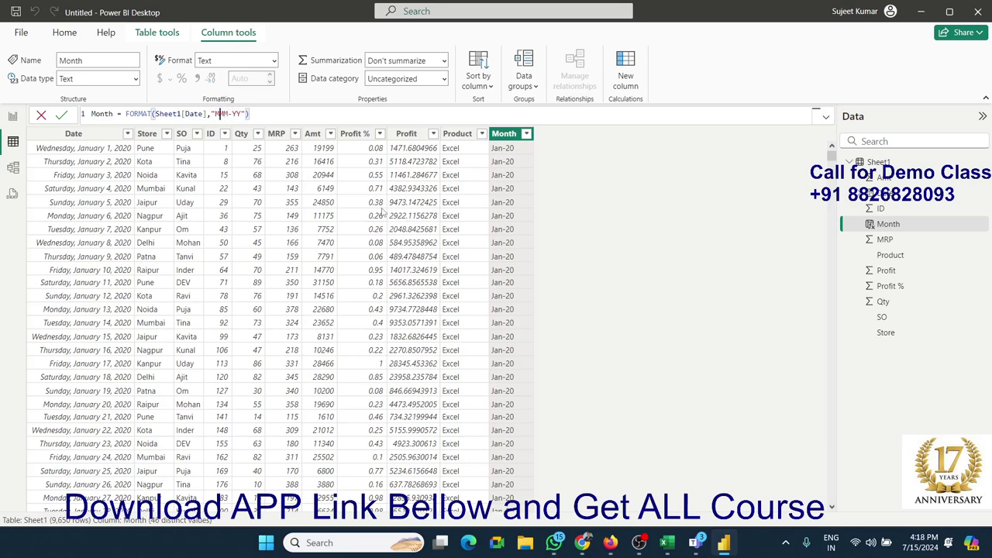
key("Delete")
key("Delete")
key("Delete")
type("dd")
key("Return")
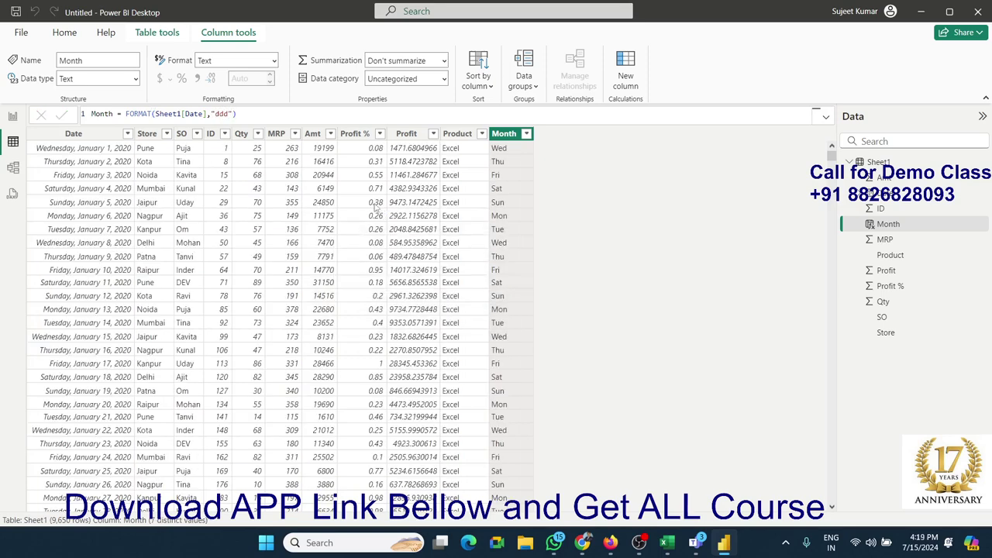
double_click(222, 113)
- Replace the Month formula with DATE(2024,7,15), giving 7/15/2024 in every row
left_click_drag(126, 113, 273, 127)
type("d")
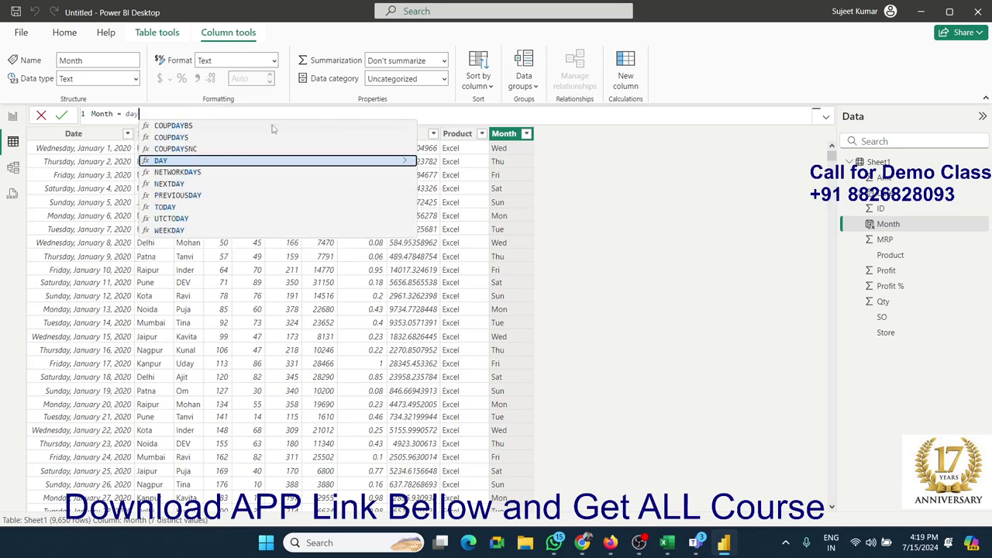
type("a")
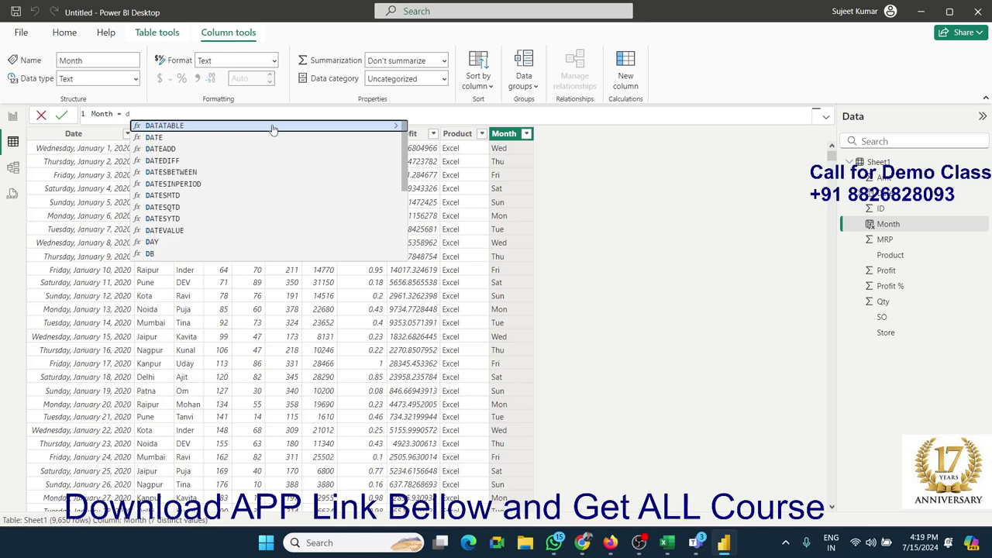
type("te")
key("Tab")
type("2")
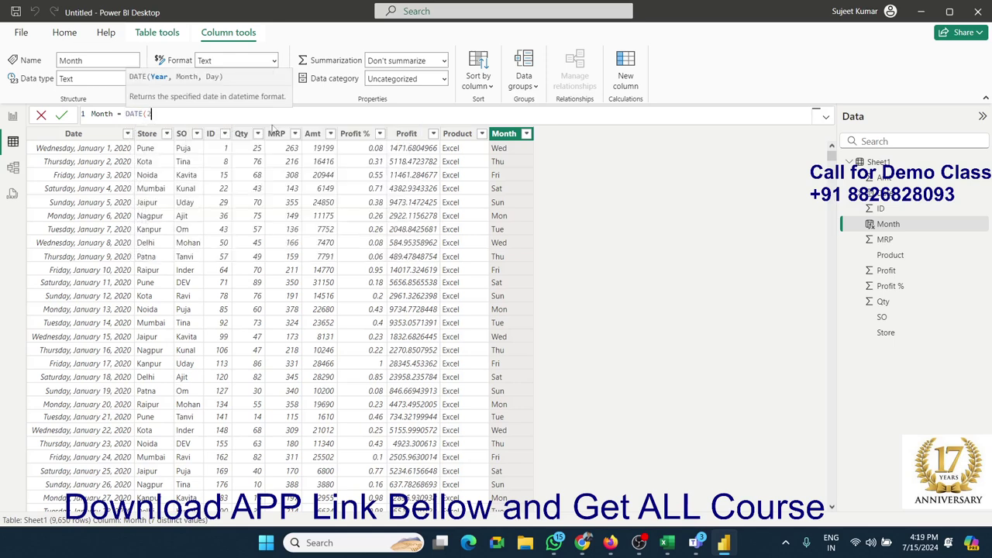
type("024")
type(",7,")
type("15")
type(")")
key("Return")
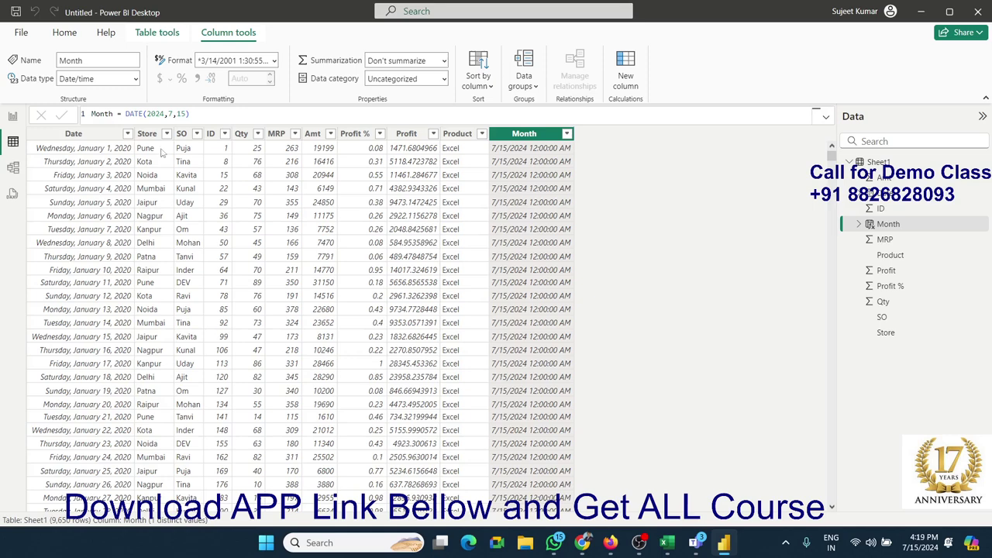
double_click(158, 114)
left_click(170, 114)
left_click_drag(190, 113, 125, 114)
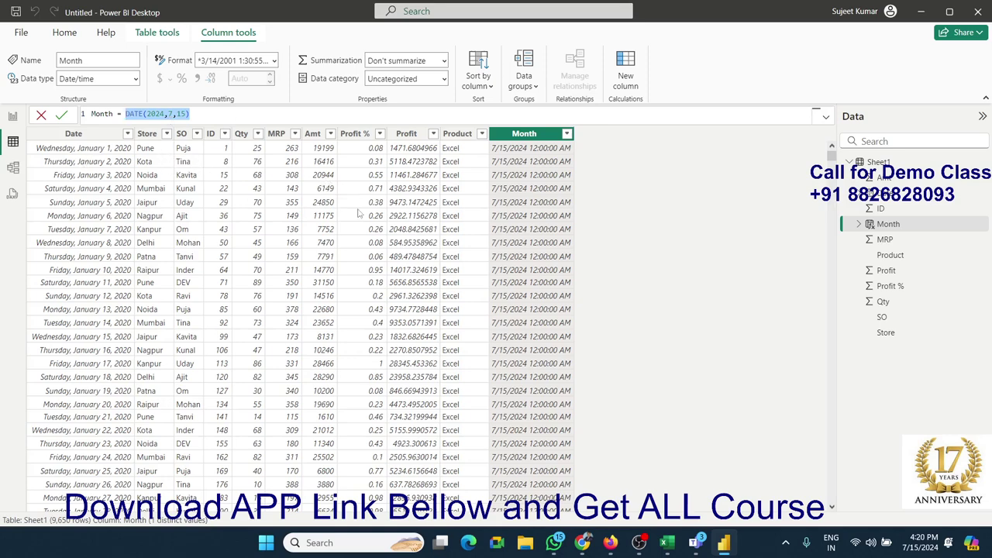
- Replace the DATE expression with RANDBETWEEN(1,12) for random month numbers
mouse_move(143, 114)
left_mouse_down()
mouse_move(125, 114)
mouse_move(191, 114)
left_mouse_up()
left_click_drag(199, 114, 125, 114)
type("ran")
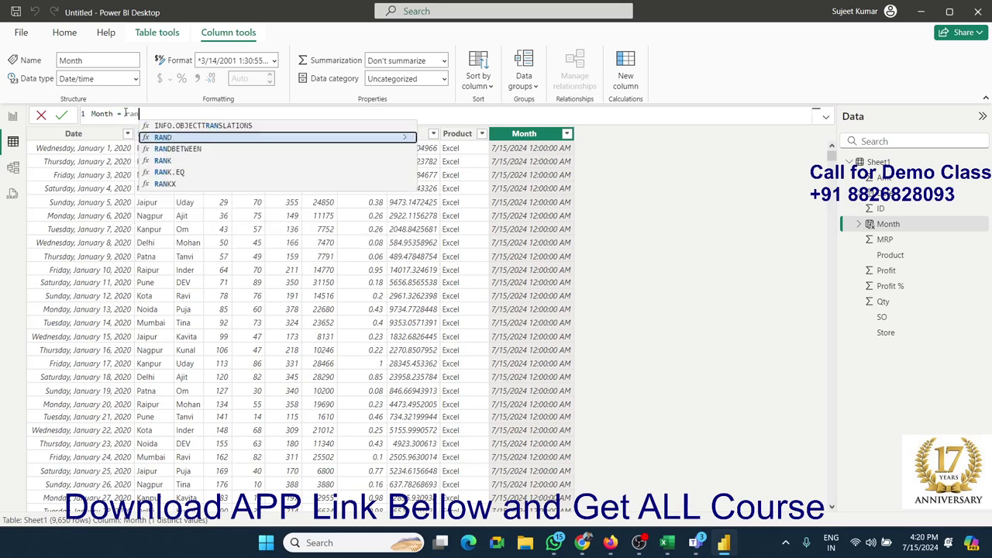
key("Down")
key("Tab")
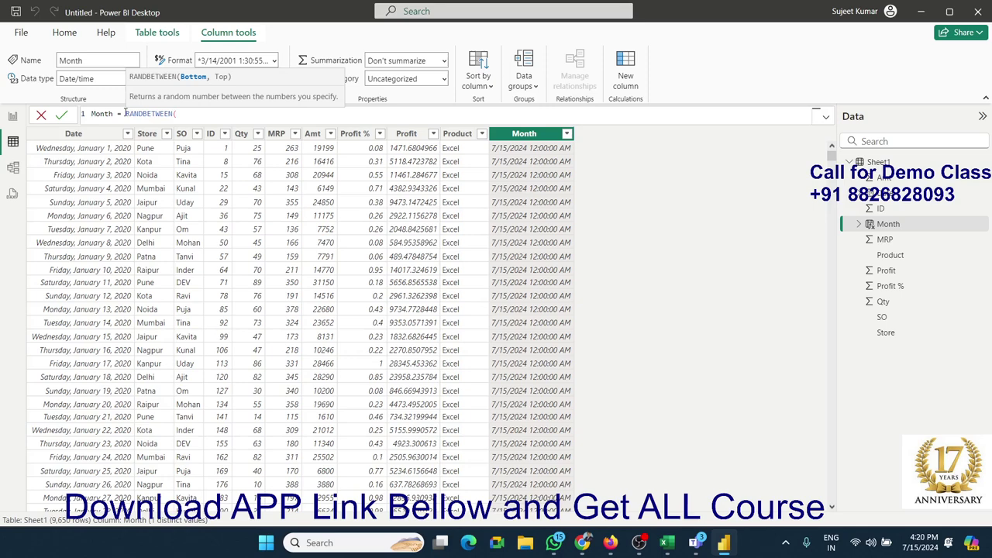
type("1,12")
type(")")
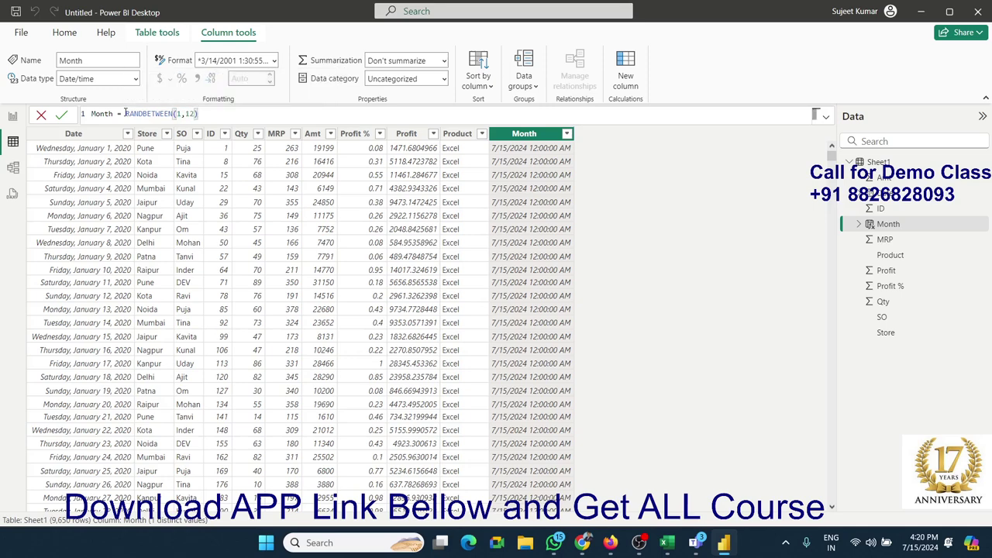
key("Return")
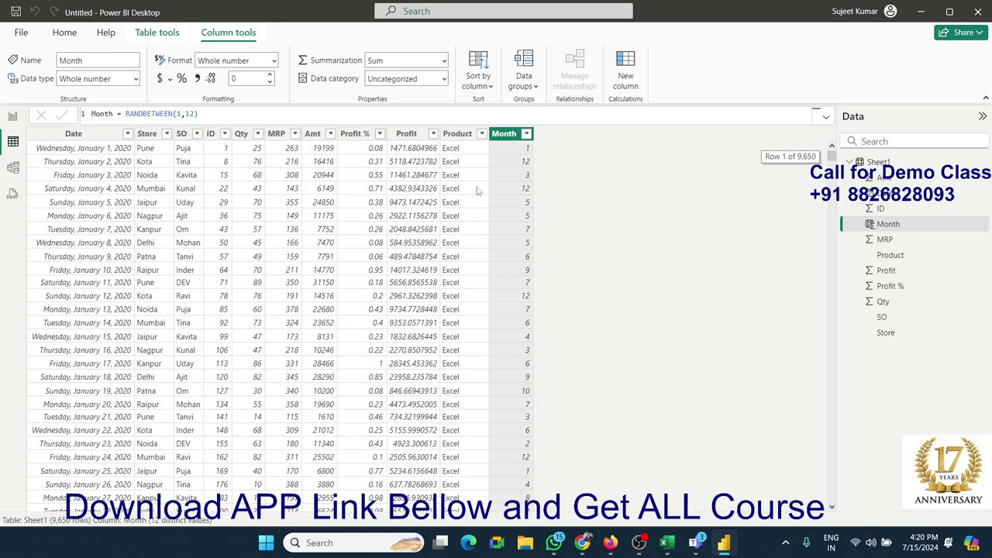
- Start a 'mon' edit, cancel it, and select the whole RANDBETWEEN formula
left_click(124, 114)
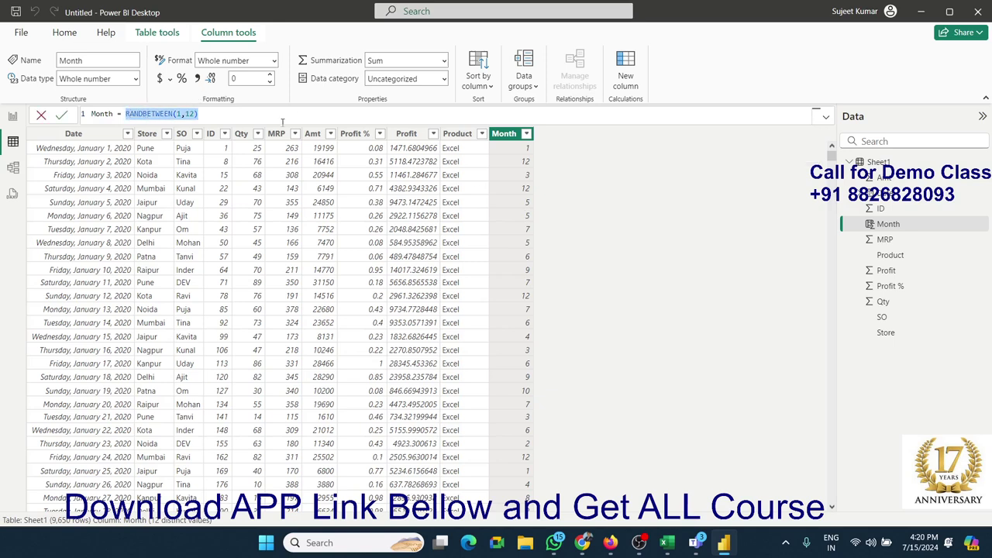
left_click_drag(125, 114, 135, 114)
type("mon")
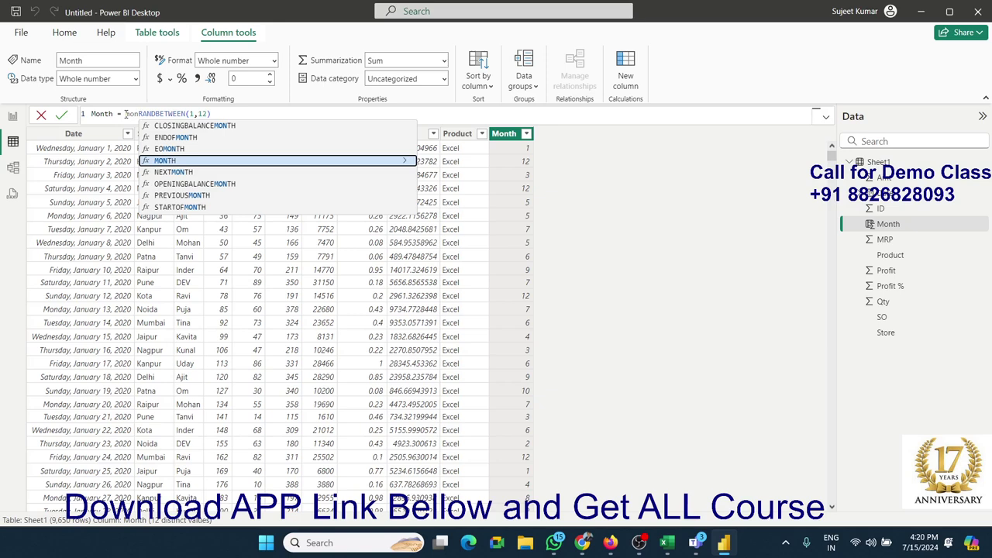
key("Escape")
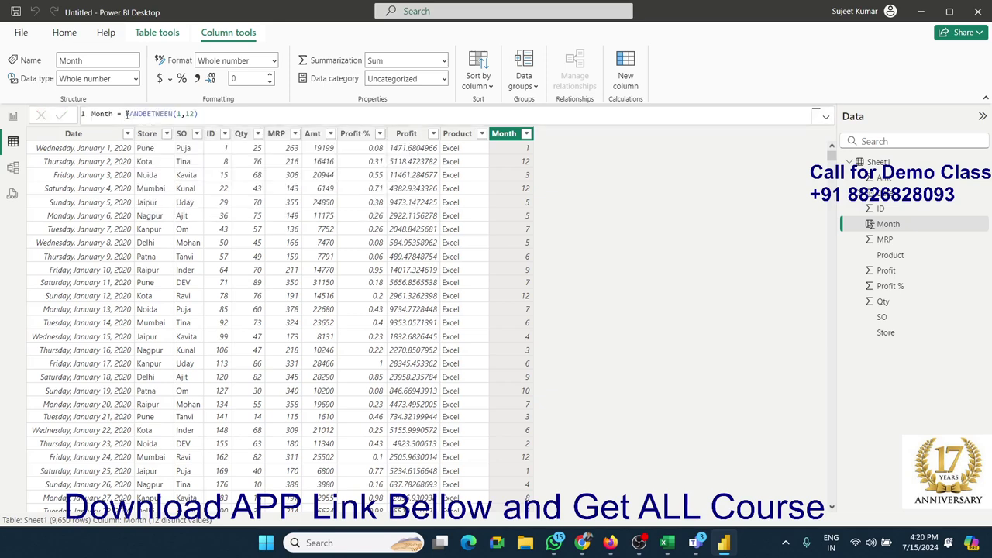
left_click(127, 114)
key("shift+End")
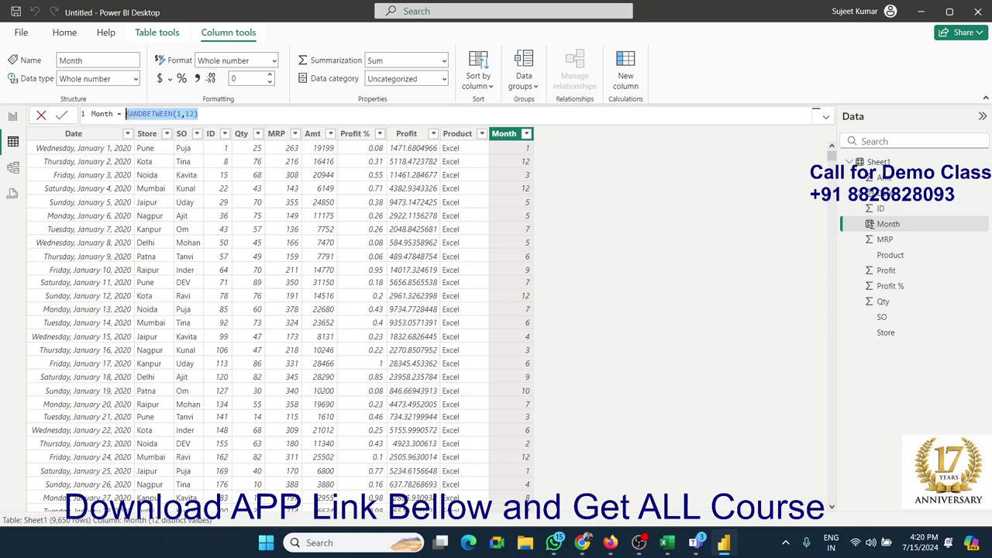
- Set Month to FORMAT(Sheet1[Date],"MMM") for names like Jan, then go to Report view
type("Form")
key("Tab")
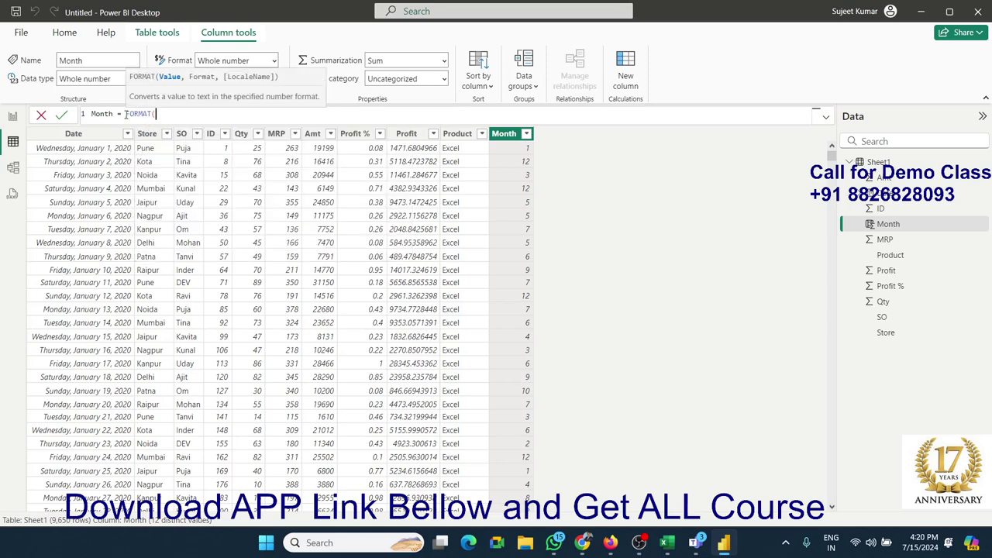
type("Sh")
key("Down")
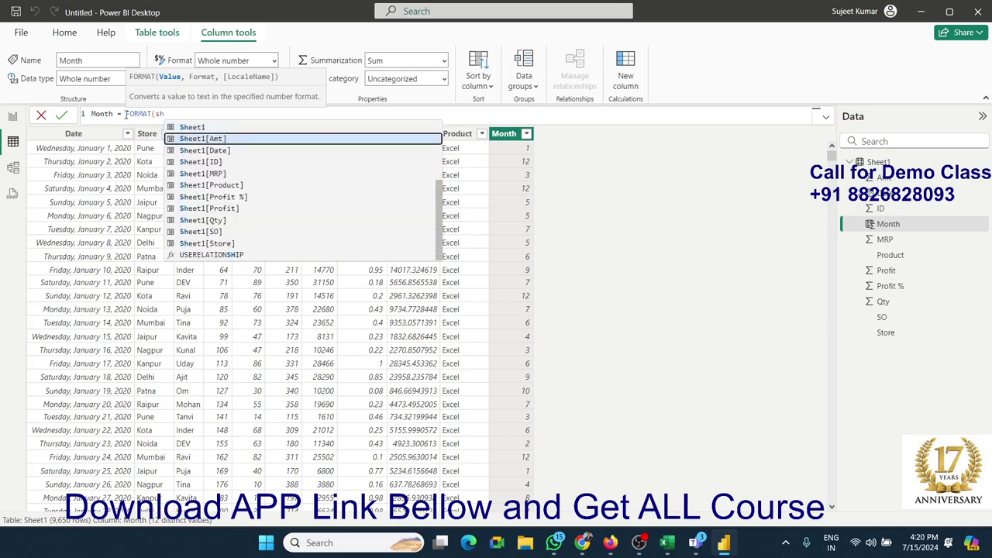
key("Down")
key("Tab")
type(",\"")
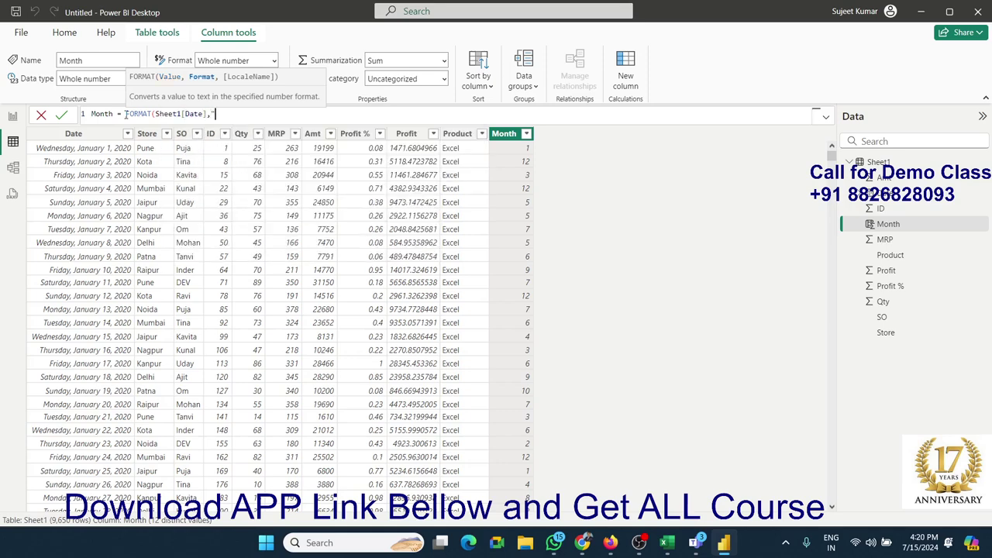
type("MMM\"")
type(")")
key("Return")
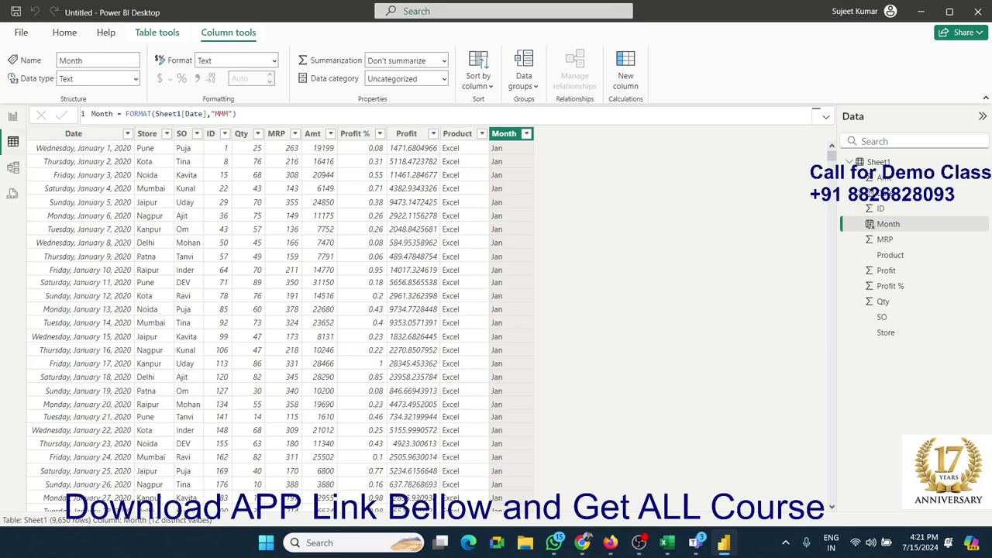
left_click(12, 118)
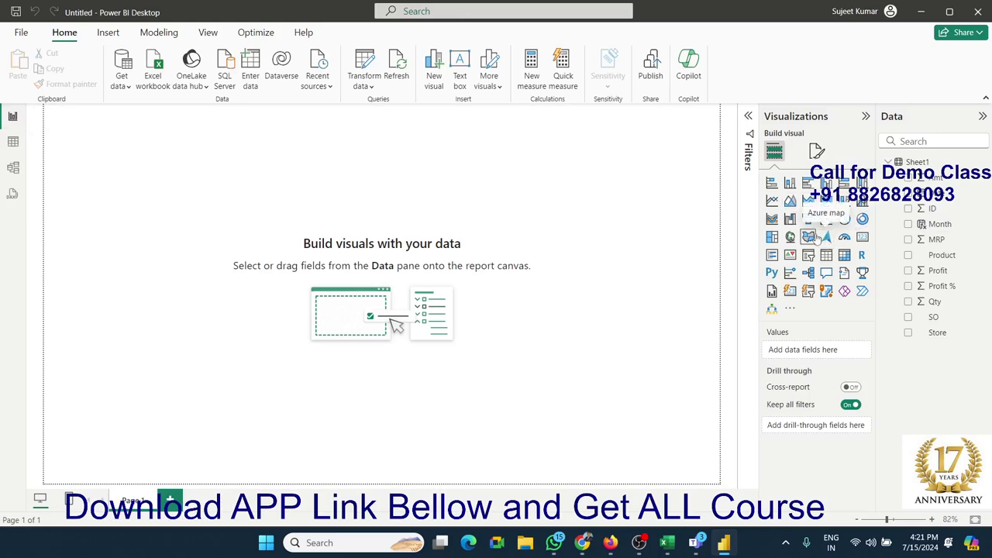
- Add an enlarged clustered column chart plotting Sum of Qty by Month
left_click(826, 183)
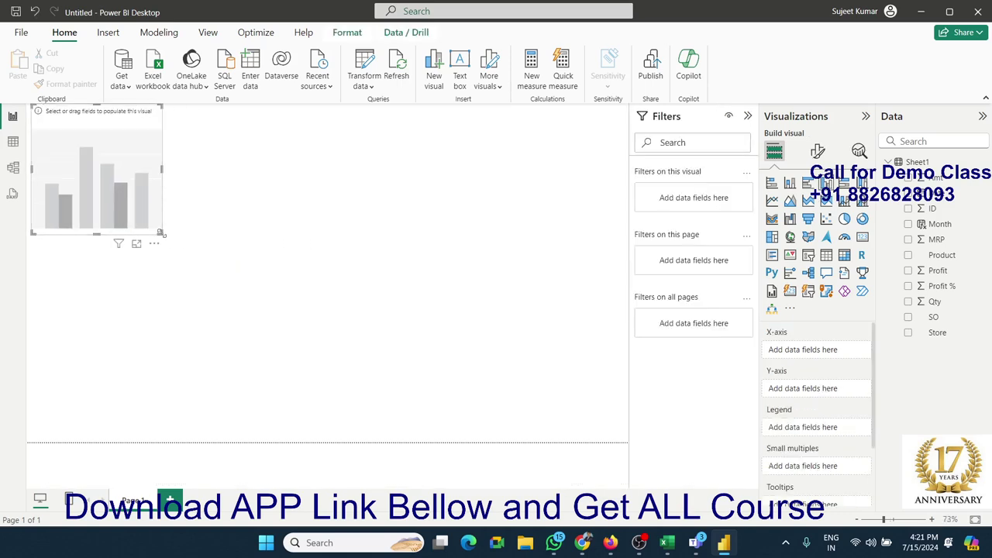
mouse_move(161, 233)
left_mouse_down()
mouse_move(454, 293)
mouse_move(477, 317)
left_mouse_up()
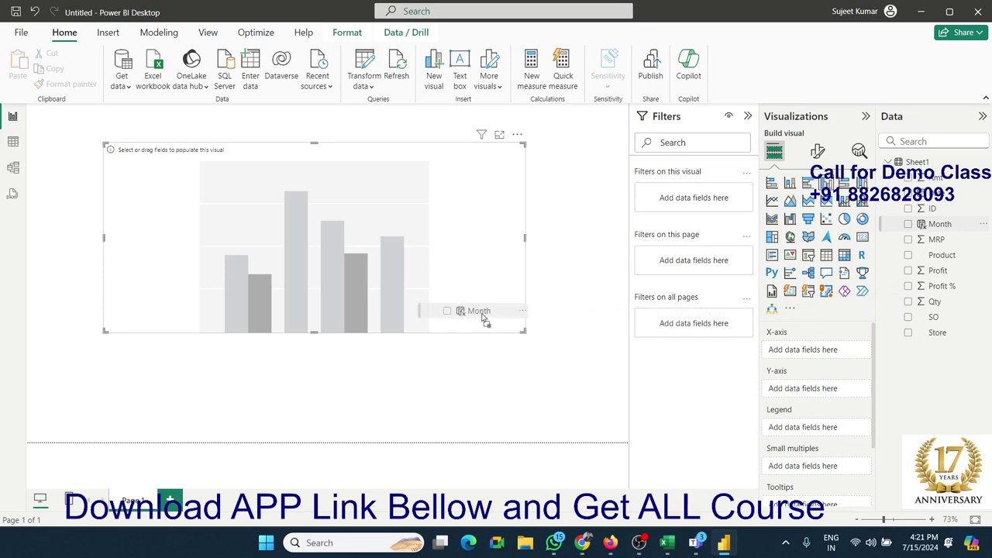
left_click_drag(845, 308, 442, 286)
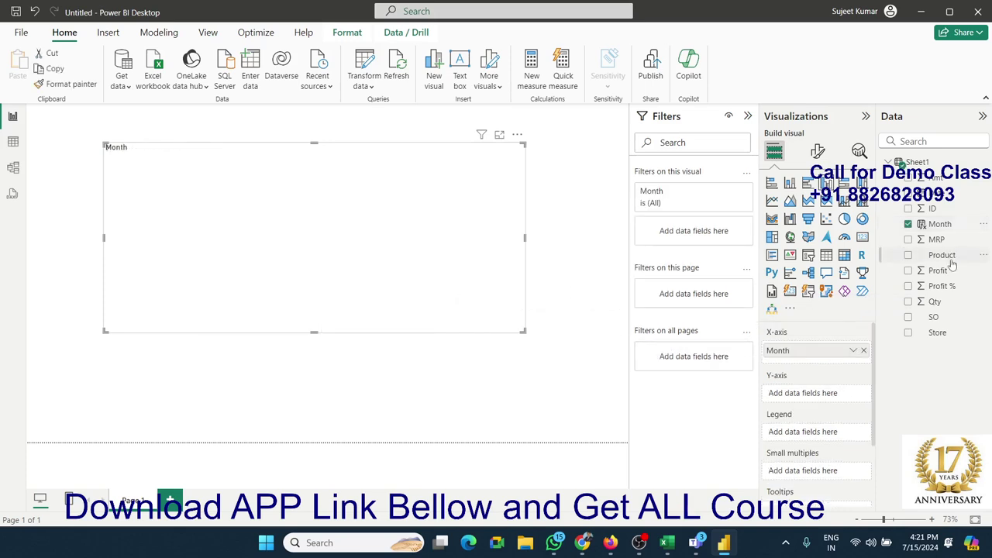
left_click_drag(935, 301, 448, 275)
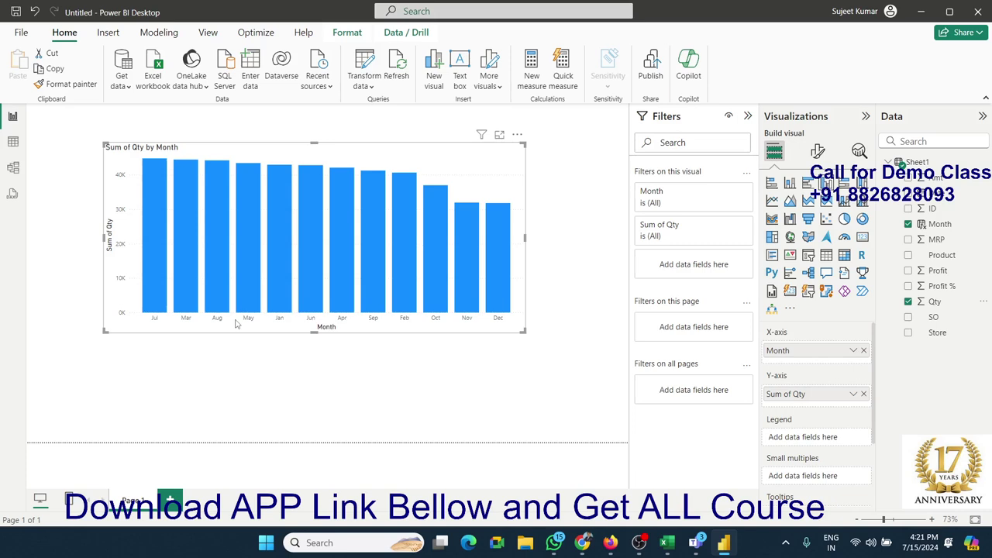
- Sort the chart's axis by Month ascending and shrink it into the top-left corner
left_click(518, 136)
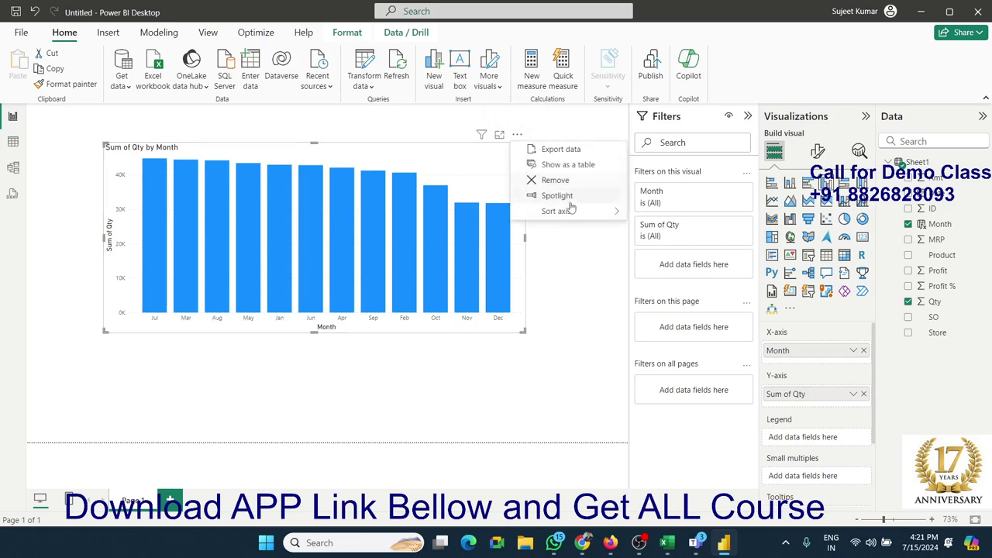
mouse_move(556, 211)
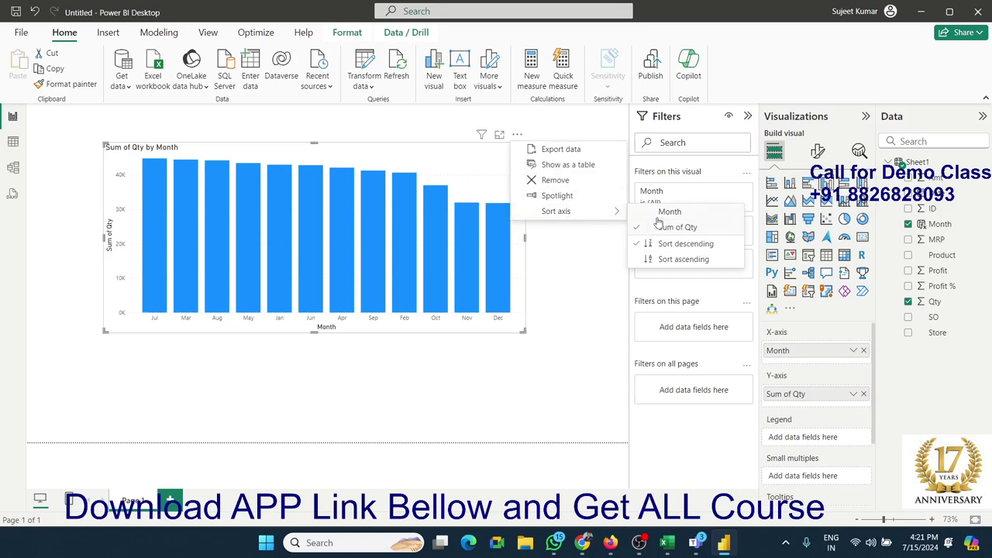
left_click(658, 213)
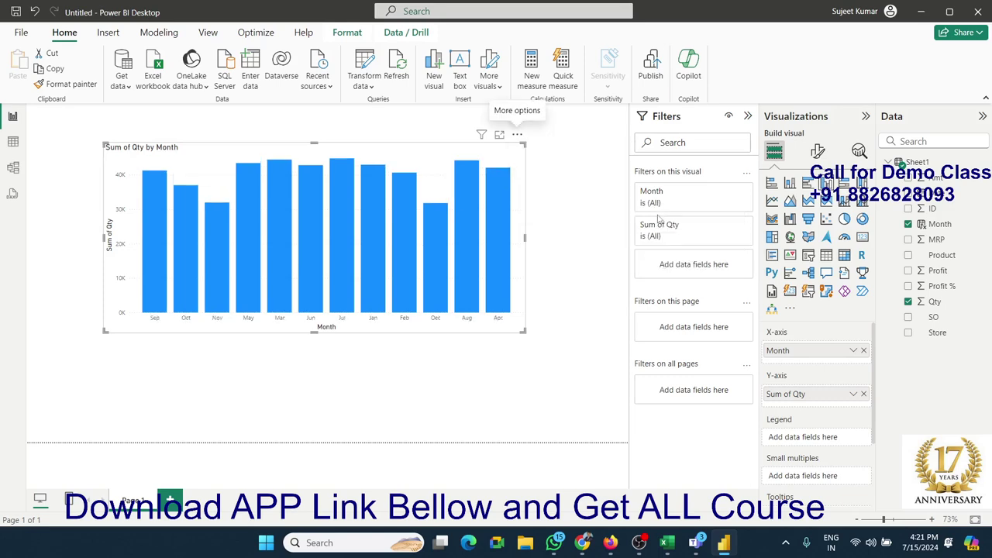
left_click(517, 135)
mouse_move(556, 211)
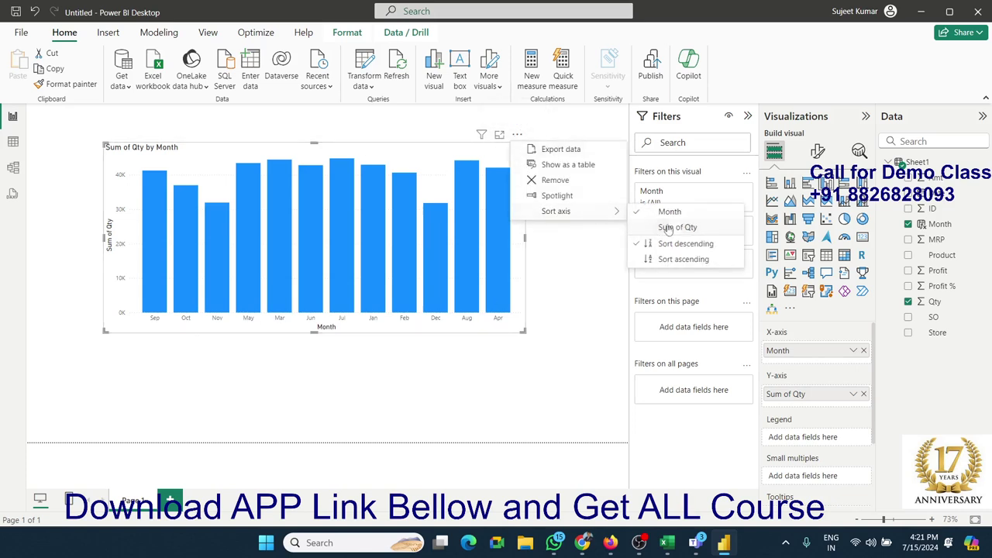
left_click(684, 261)
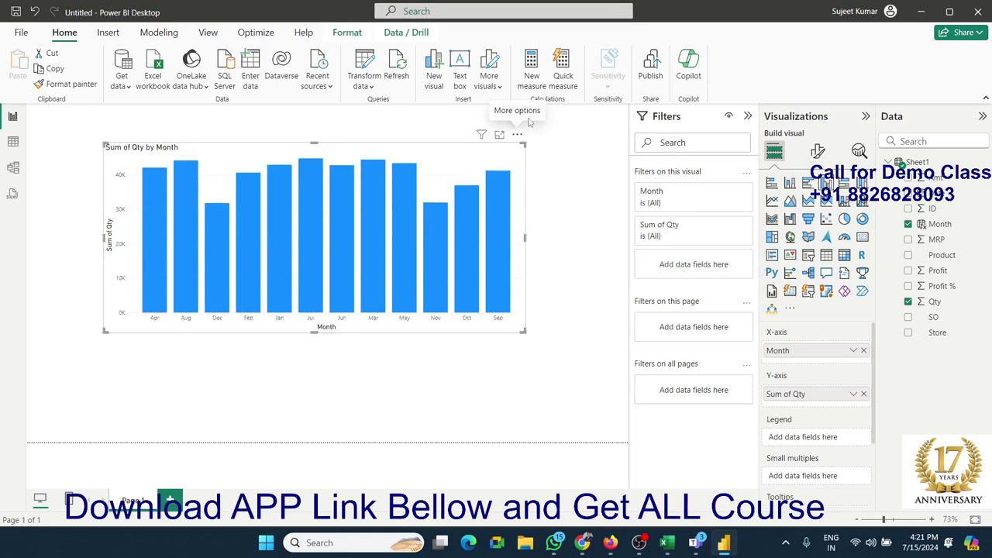
left_click(518, 135)
mouse_move(556, 211)
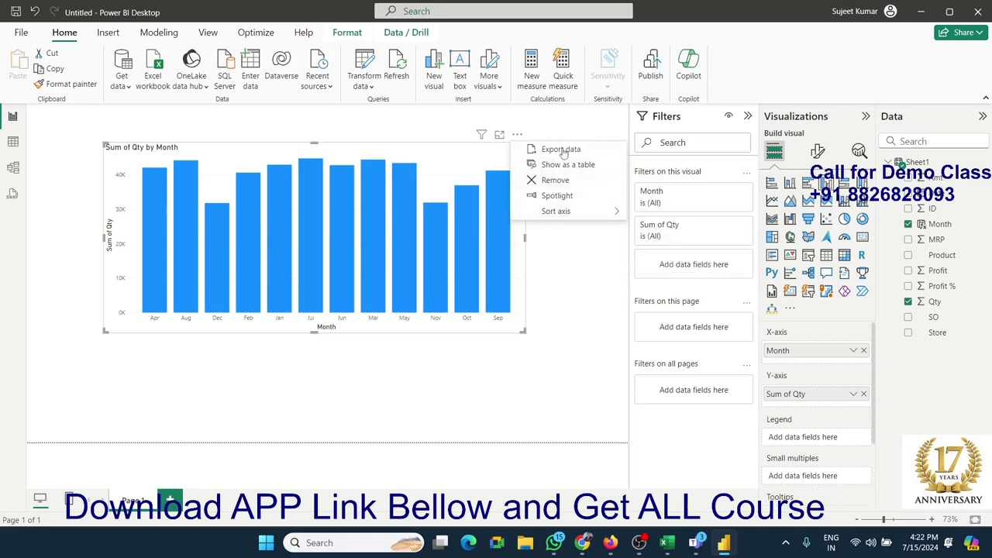
left_click(540, 309)
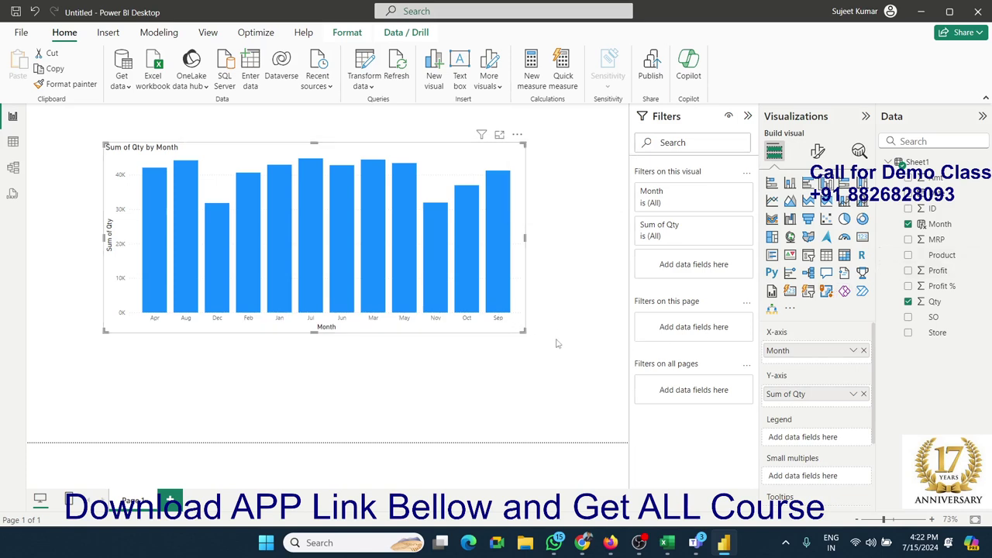
mouse_move(523, 331)
left_mouse_down()
mouse_move(305, 272)
mouse_move(303, 258)
left_mouse_up()
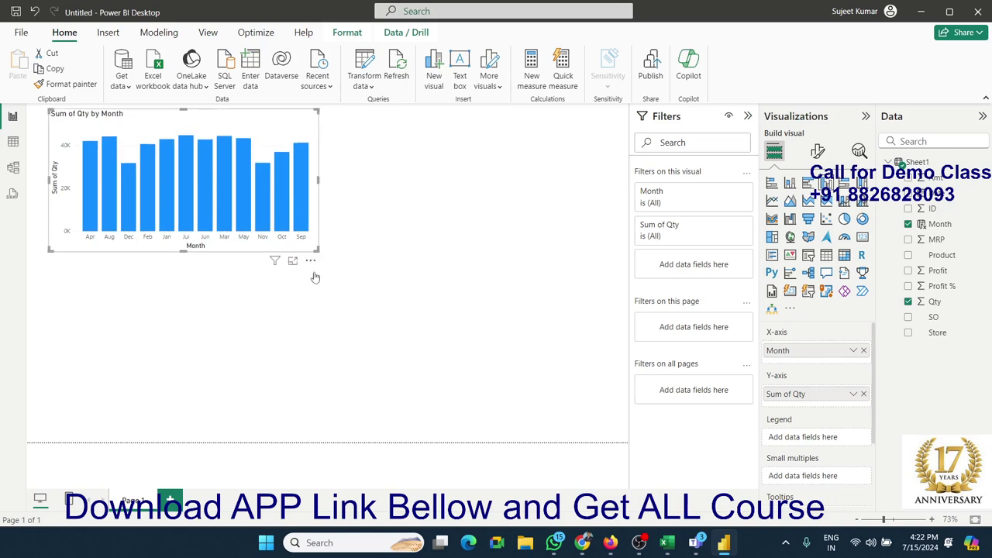
left_click(285, 295)
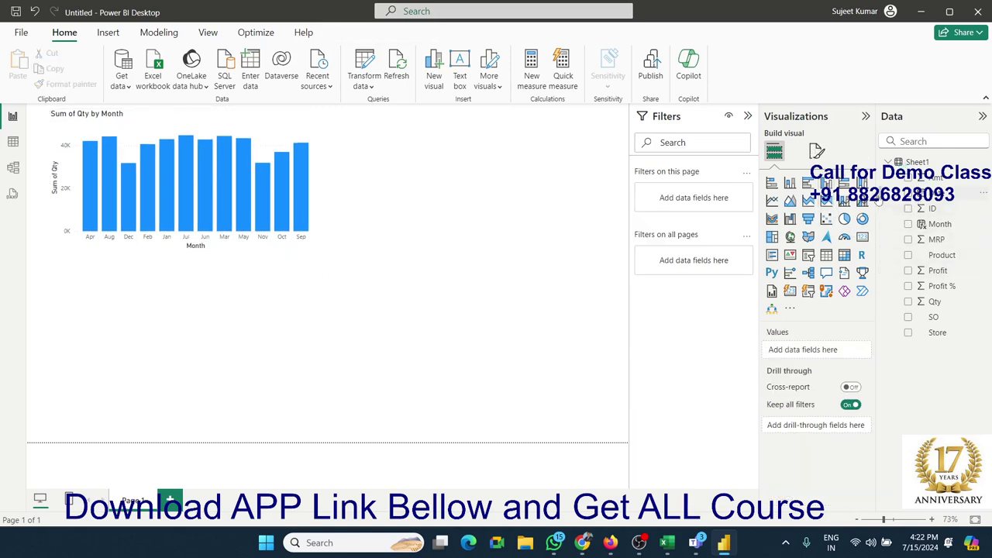
- Add a second column chart below with the Date hierarchy on the axis and Sum of Qty
left_click(826, 182)
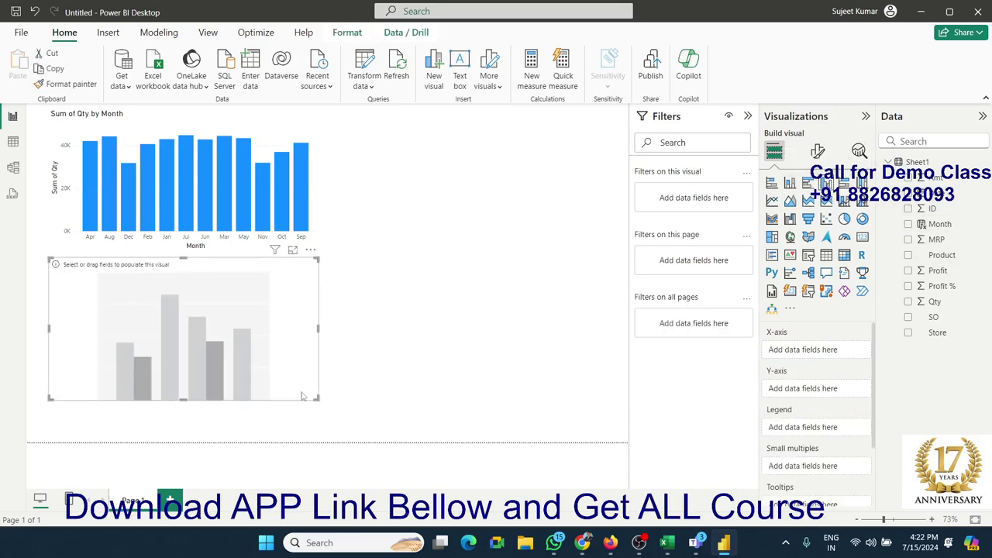
left_click_drag(320, 401, 430, 422)
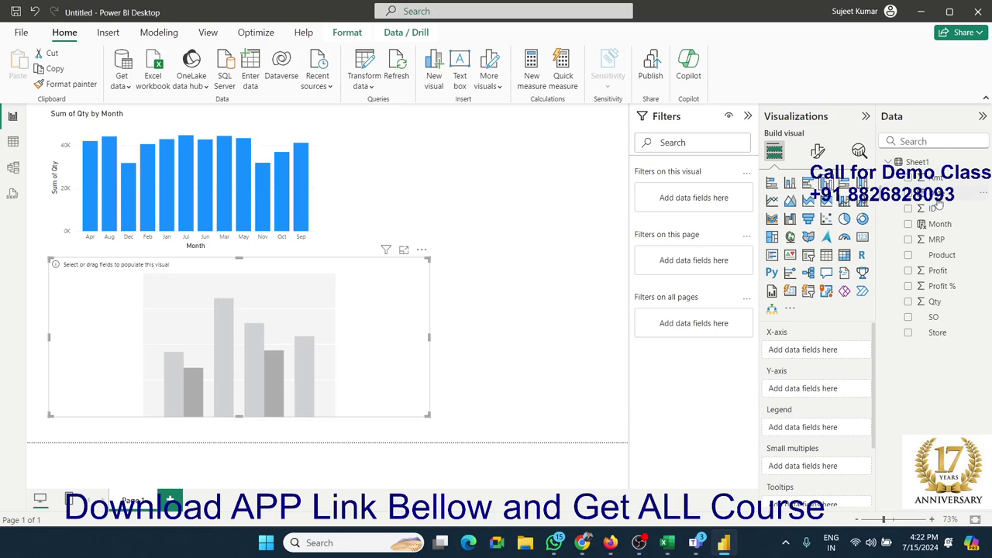
left_click_drag(936, 198, 406, 352)
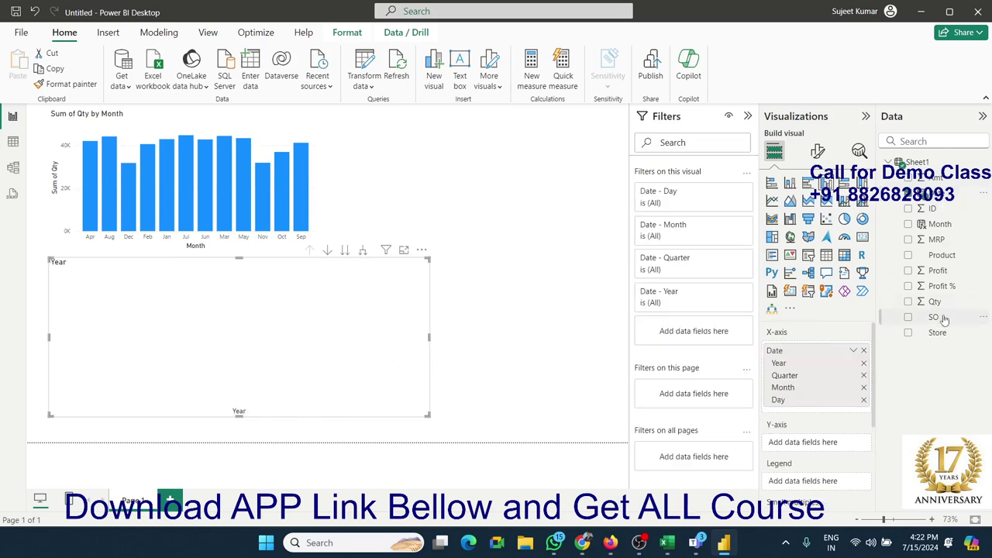
left_click_drag(933, 317, 295, 334)
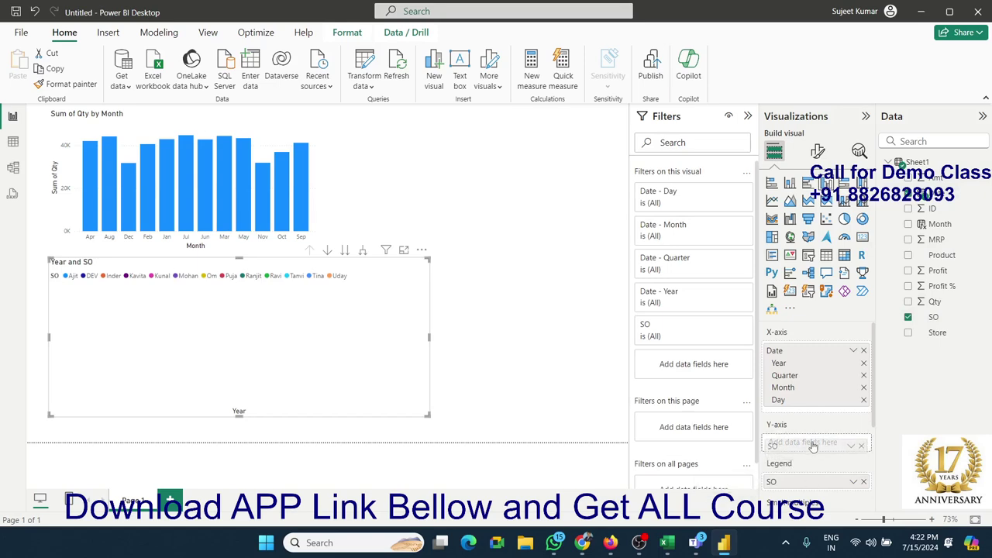
left_click(911, 319)
left_click(908, 316)
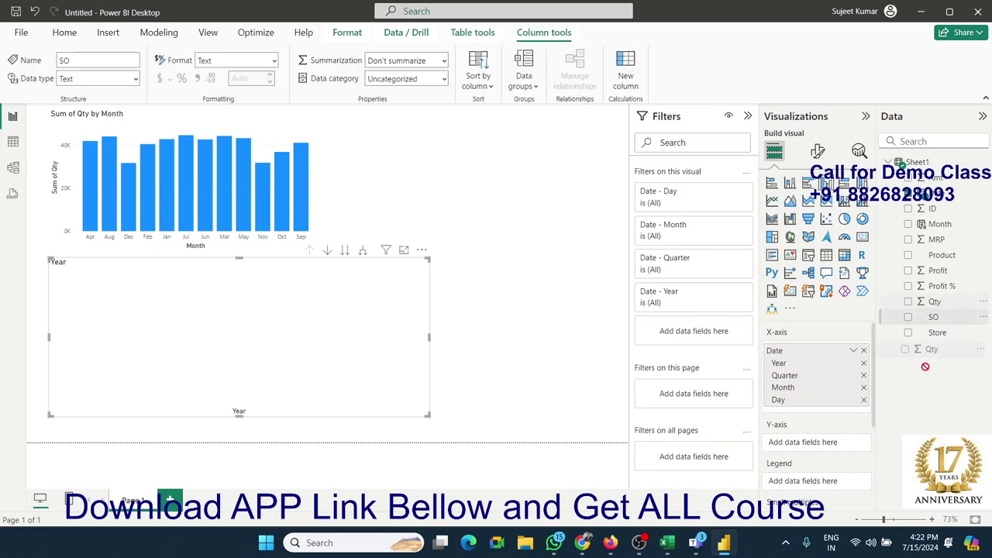
left_click_drag(933, 302, 828, 443)
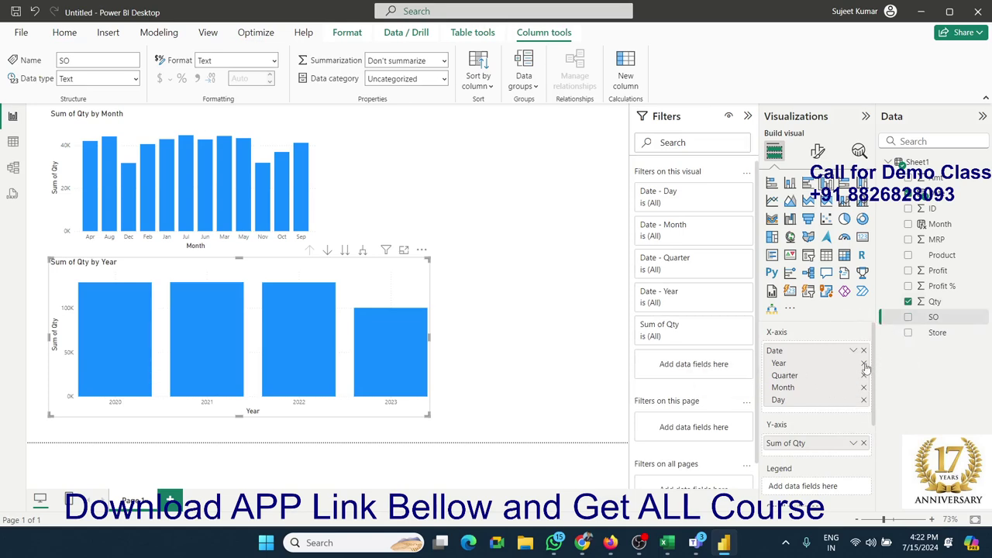
- Remove Year, Quarter and Day so only Month remains, then resize the lower chart
left_click(864, 363)
left_click(864, 363)
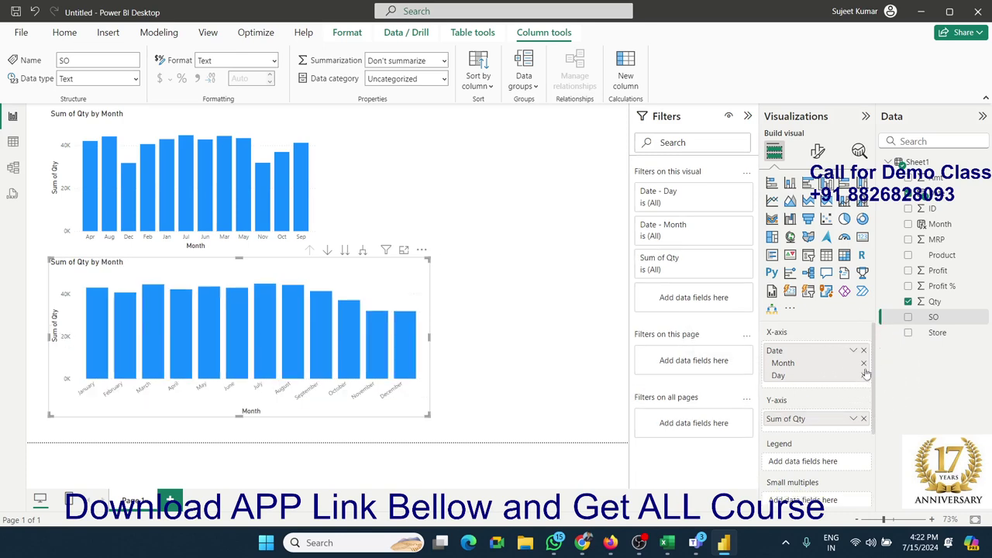
left_click(864, 376)
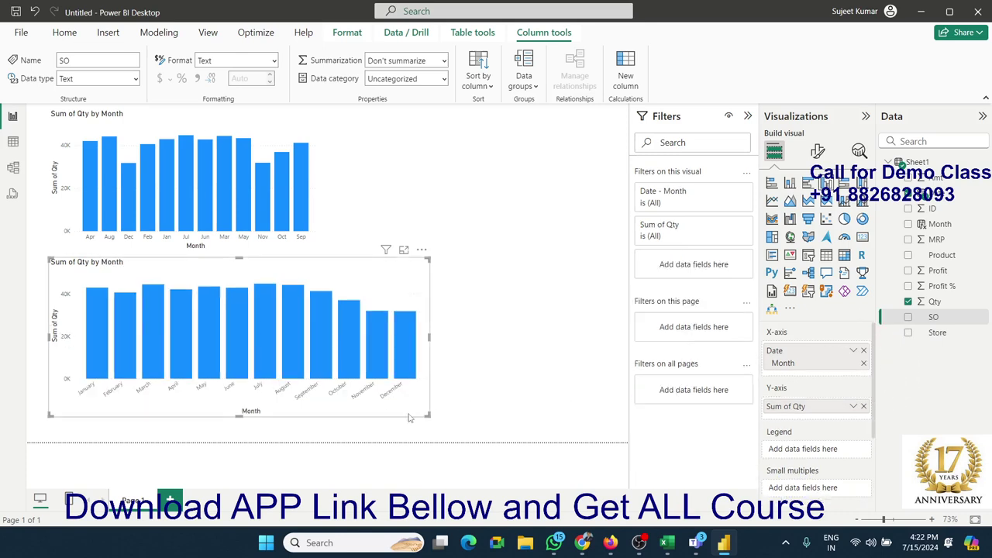
mouse_move(426, 415)
left_mouse_down()
mouse_move(380, 413)
mouse_move(521, 425)
mouse_move(379, 403)
mouse_move(399, 401)
mouse_move(361, 415)
left_mouse_up()
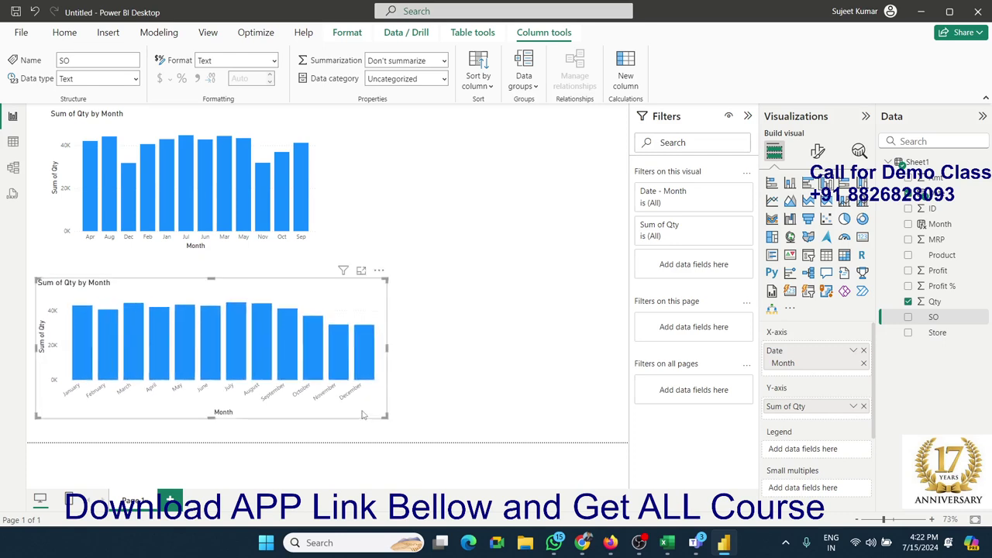
left_click(448, 364)
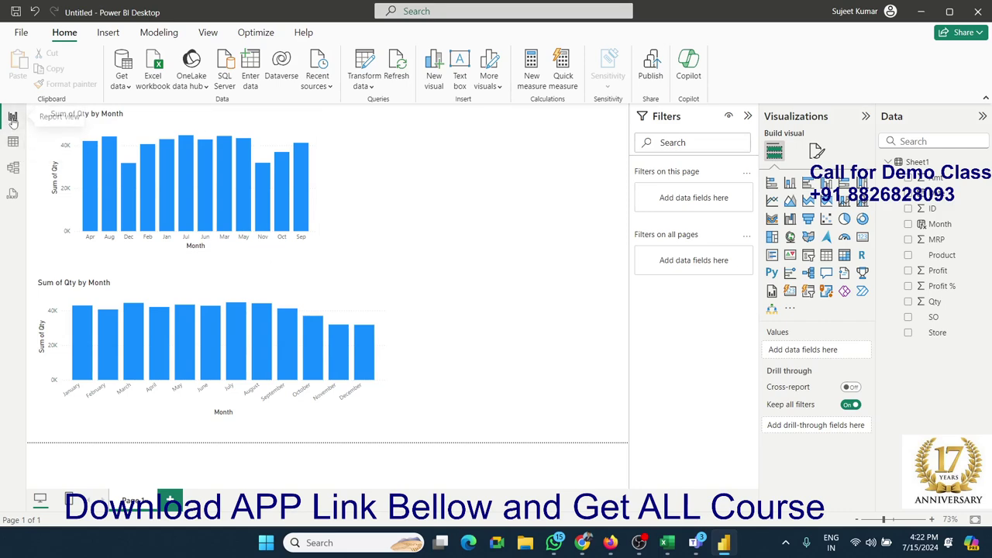
- In Table view, add column DT = "1-"&Sheet1[Month]&"-2024" to Sheet1
left_click(13, 141)
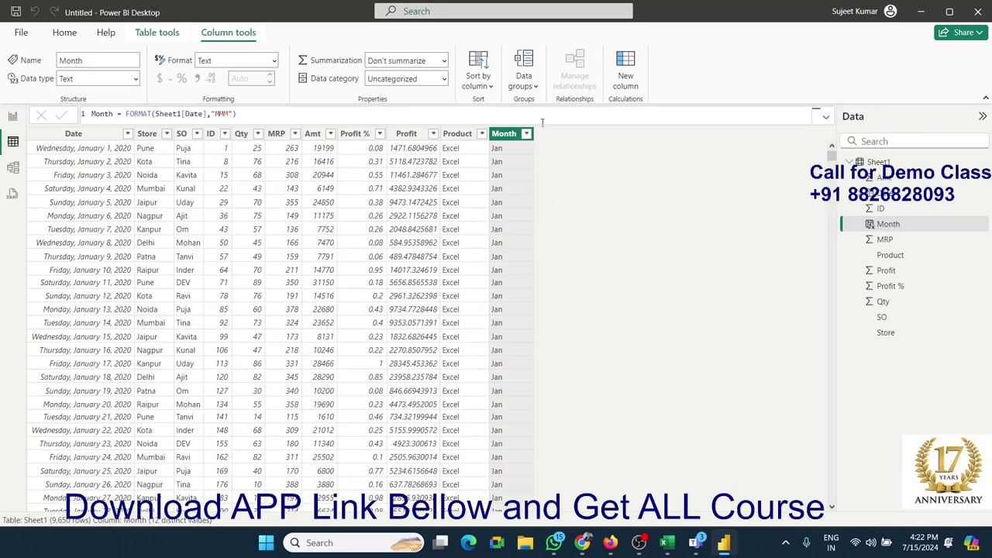
left_click(629, 81)
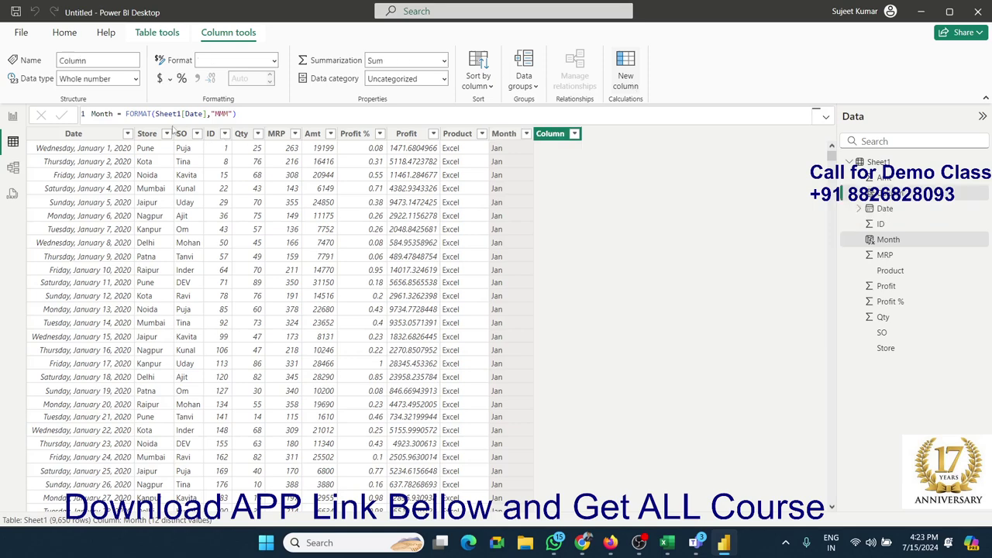
double_click(117, 114)
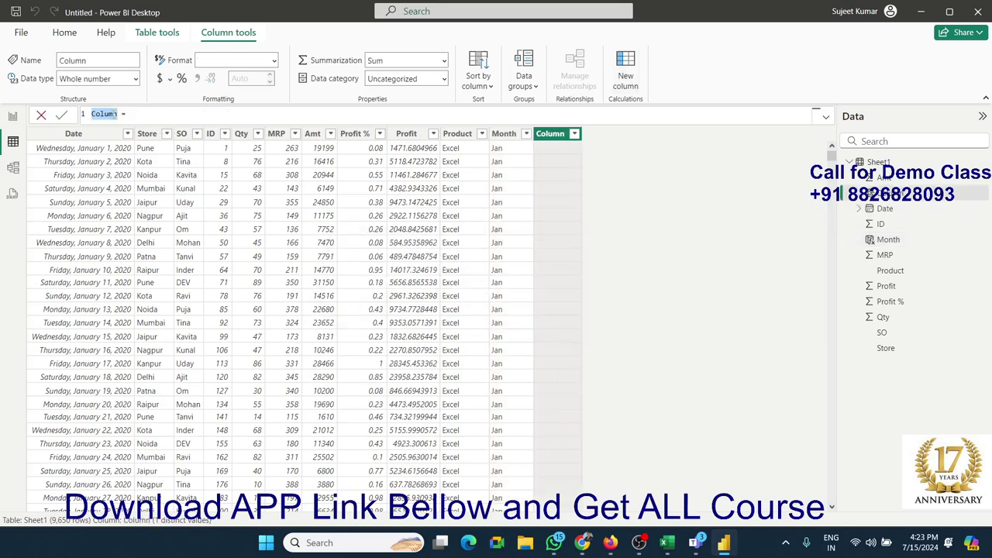
type("DT")
type("mon")
key("Down")
key("Down")
key("Down")
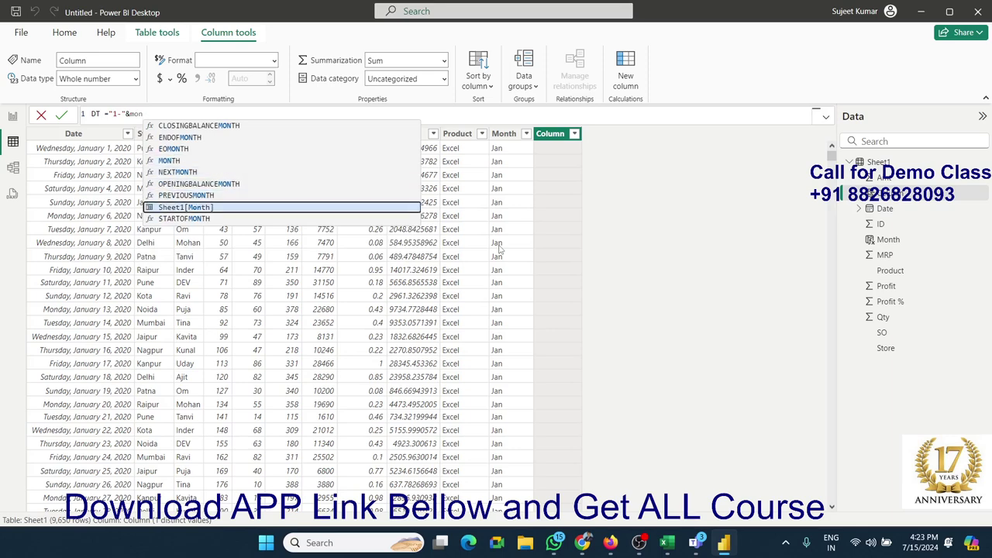
key("Tab")
type("&")
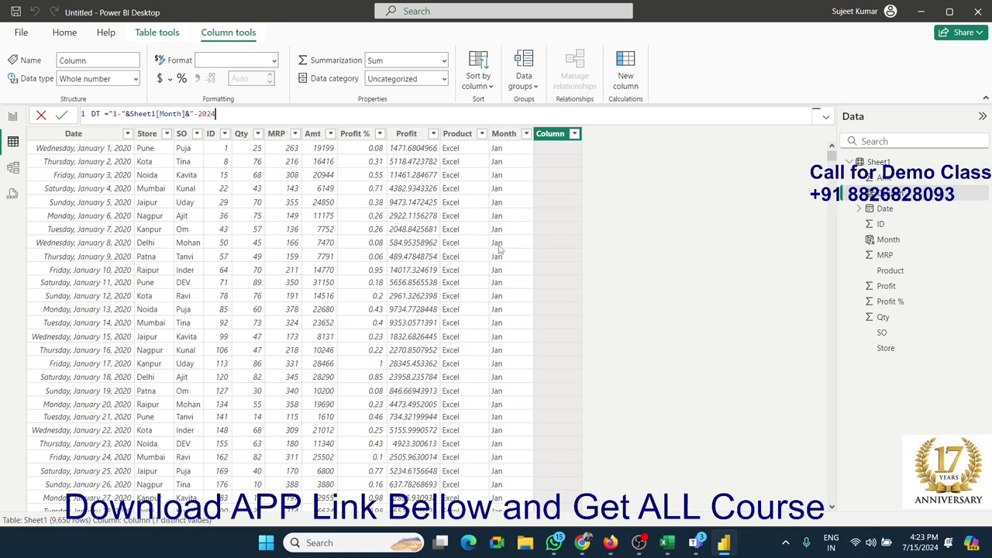
key("Return")
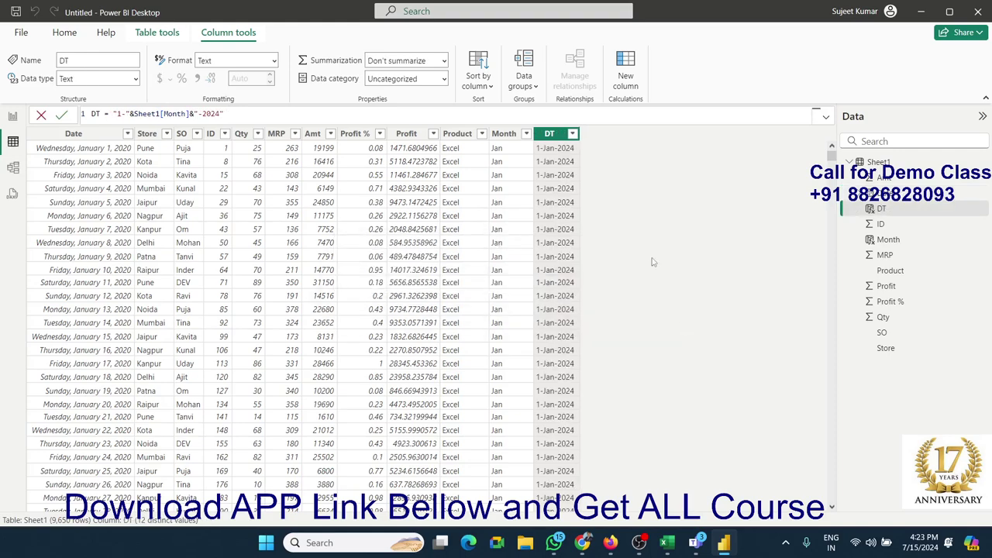
- Change DT's data type to Date, confirm the change, and dismiss the refresh notice
left_click(218, 62)
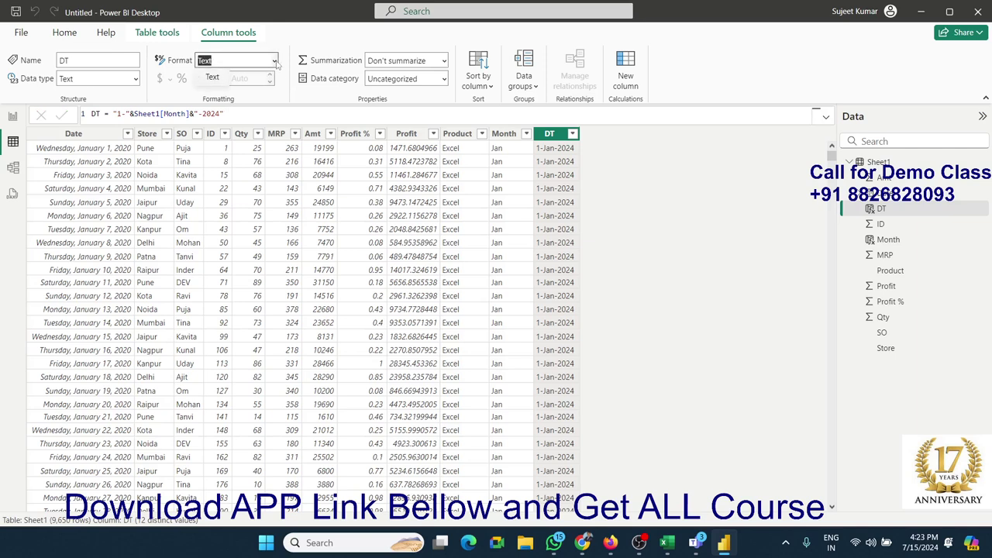
left_click(136, 79)
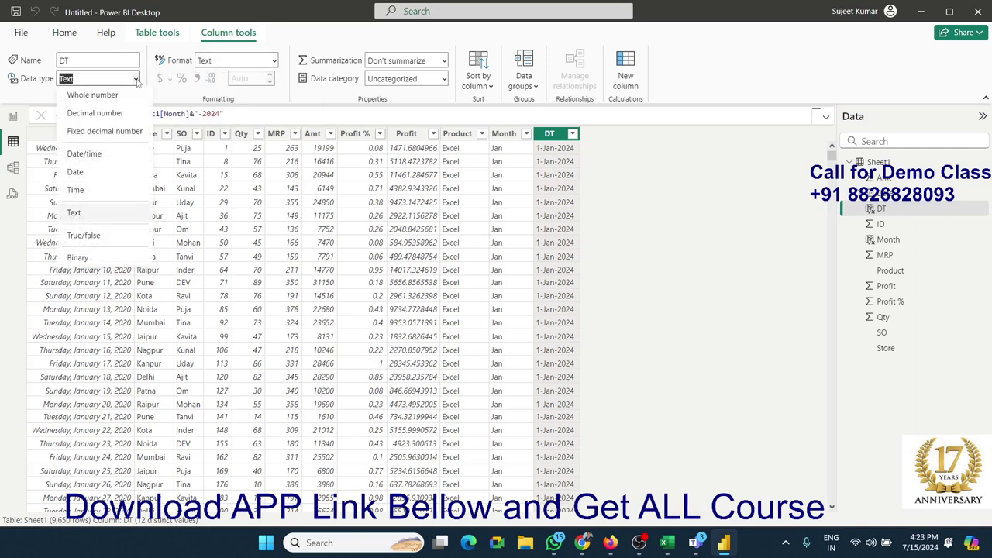
left_click(100, 173)
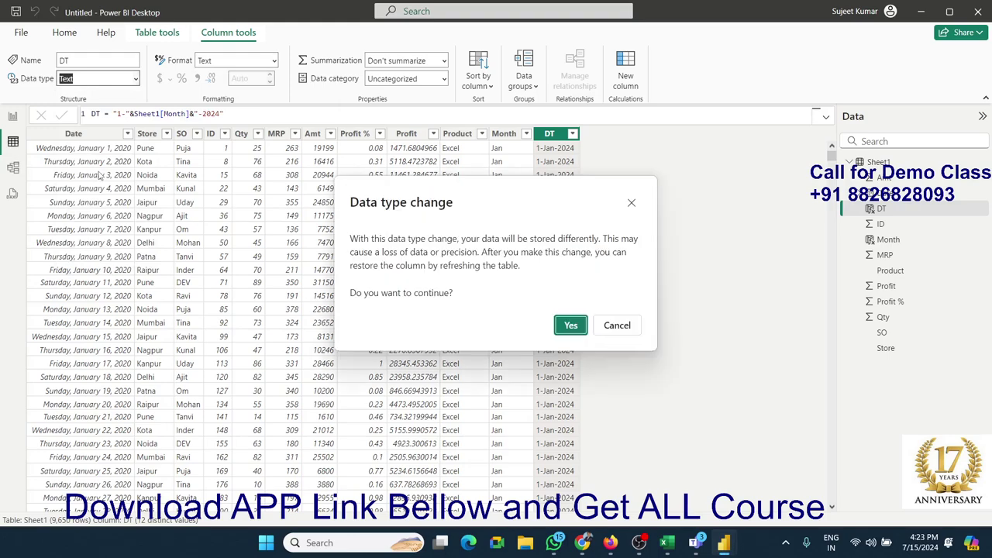
left_click(566, 327)
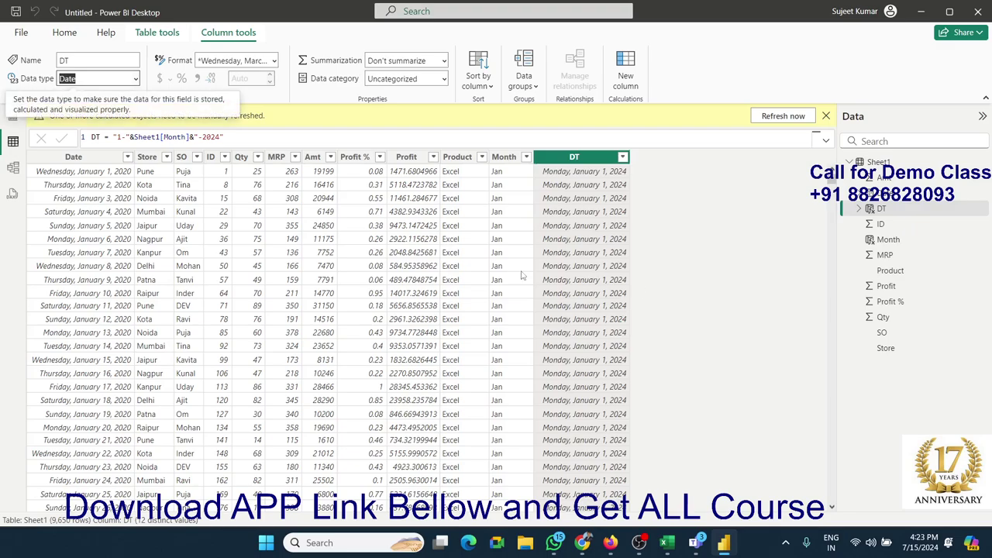
mouse_move(831, 164)
left_mouse_down()
mouse_move(830, 386)
mouse_move(847, 484)
mouse_move(844, 224)
mouse_move(832, 155)
left_mouse_up()
left_click(783, 116)
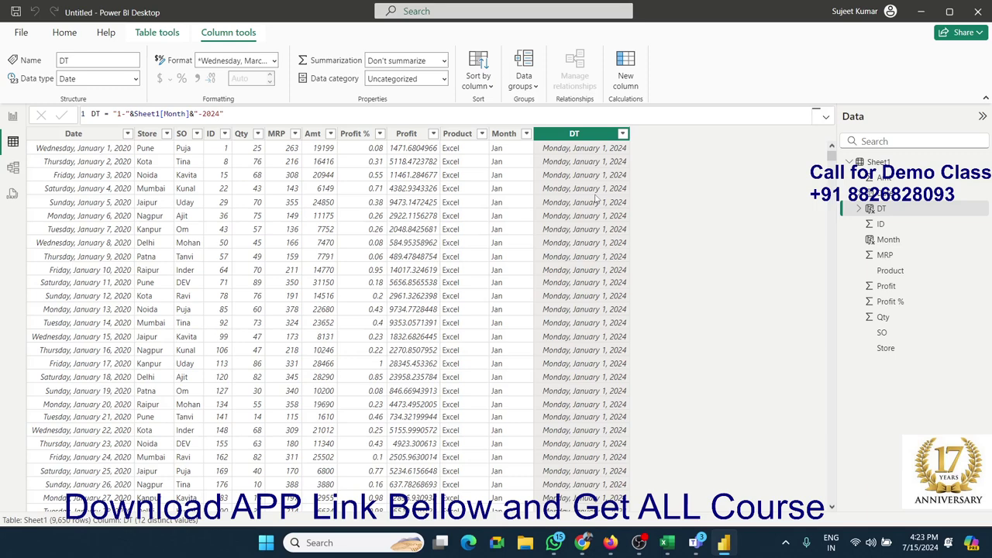
- Replace Month with DT on the top chart's X-axis, keeping only DT's Month level, January to December
left_click(13, 118)
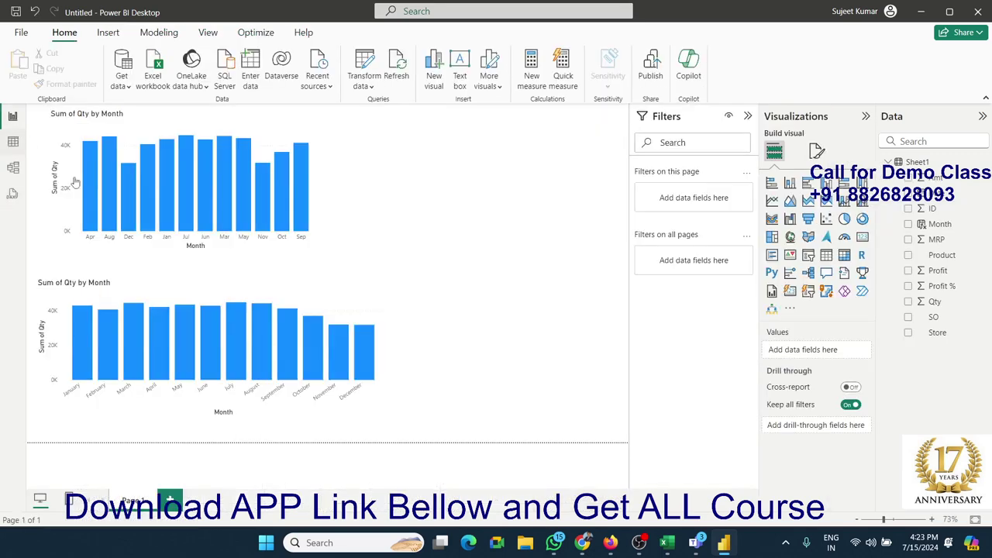
left_click(174, 248)
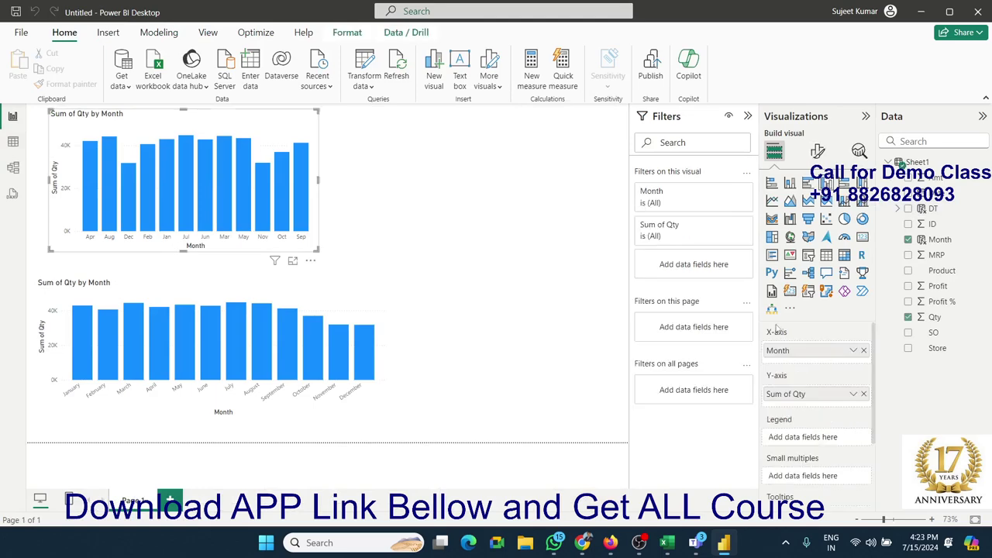
left_click(863, 349)
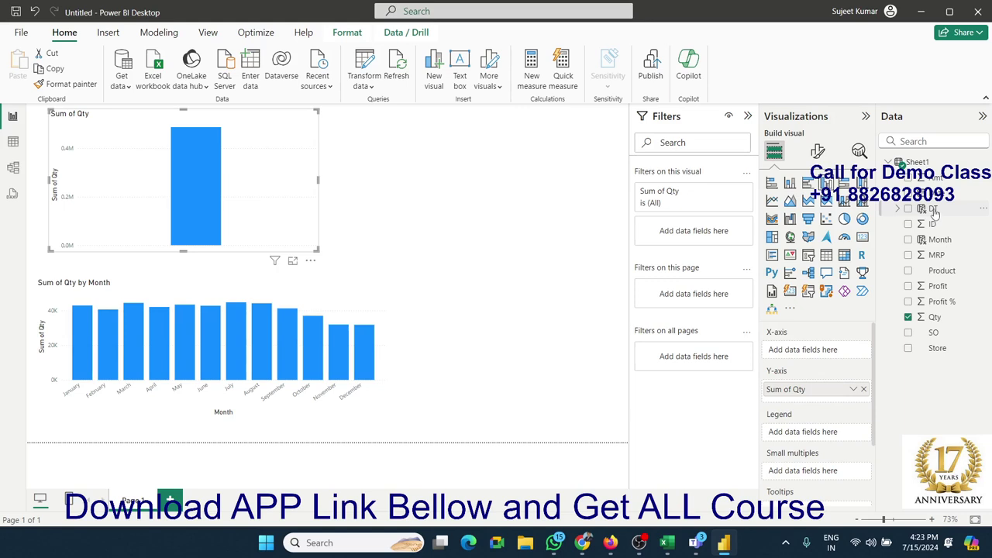
mouse_move(932, 208)
left_mouse_down()
mouse_move(834, 352)
mouse_move(820, 353)
left_mouse_up()
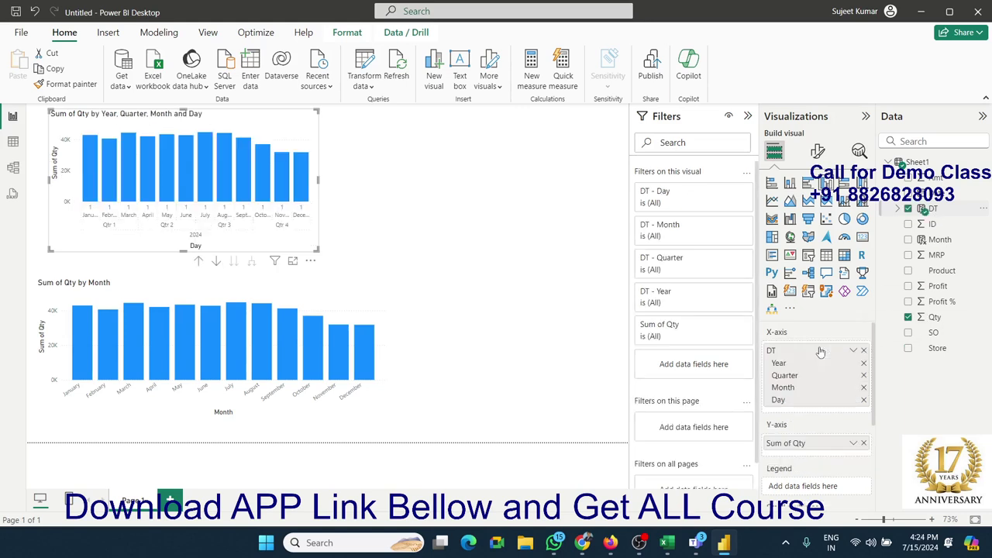
left_click(863, 363)
left_click(863, 362)
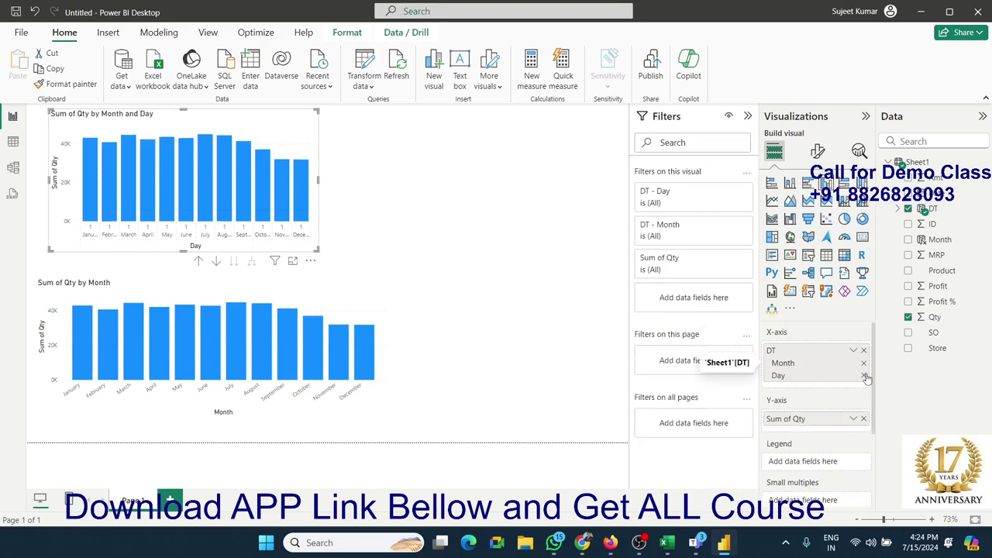
left_click(863, 375)
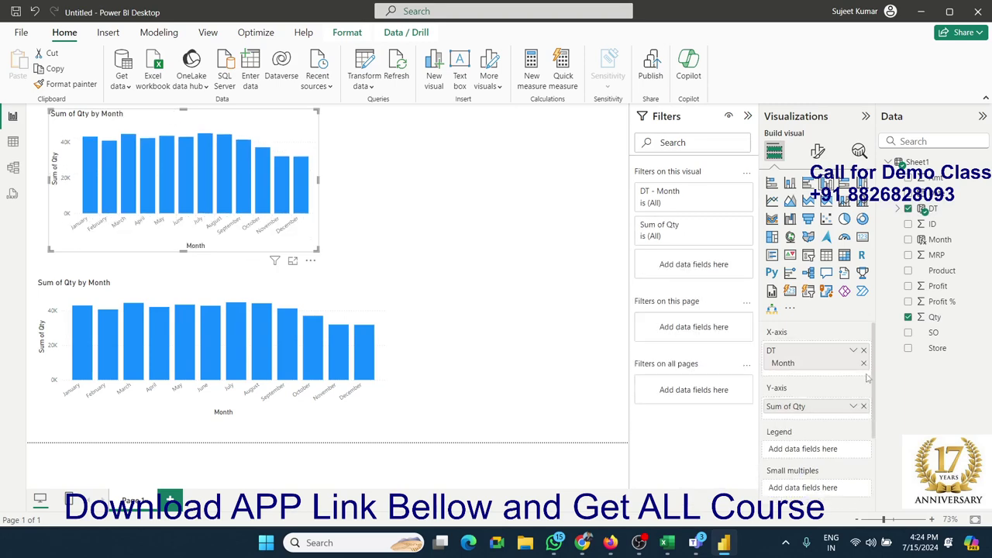
left_click(475, 228)
- Wrap the DT formula in MONTH( ) so DT returns a month number
left_click(13, 141)
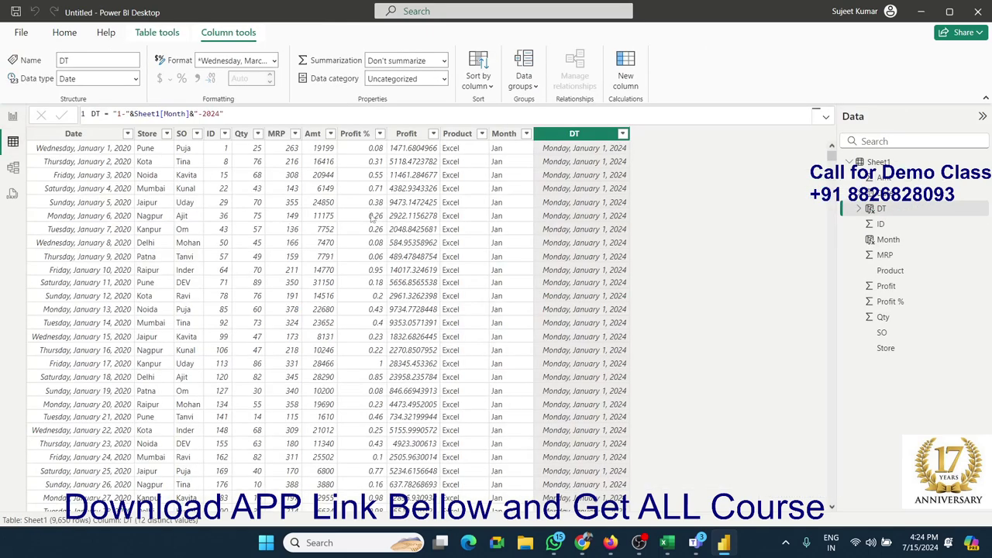
left_click(112, 113)
type("mon")
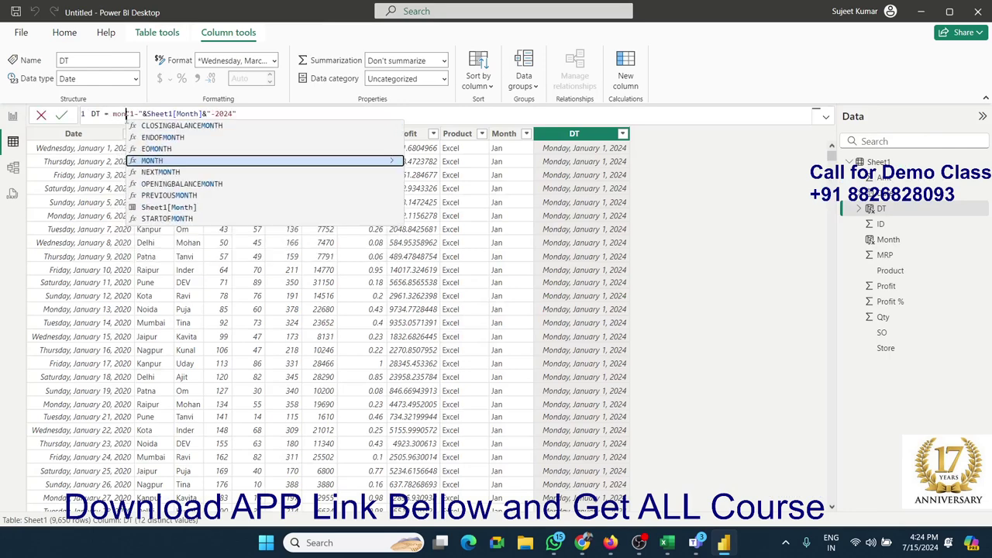
key("Tab")
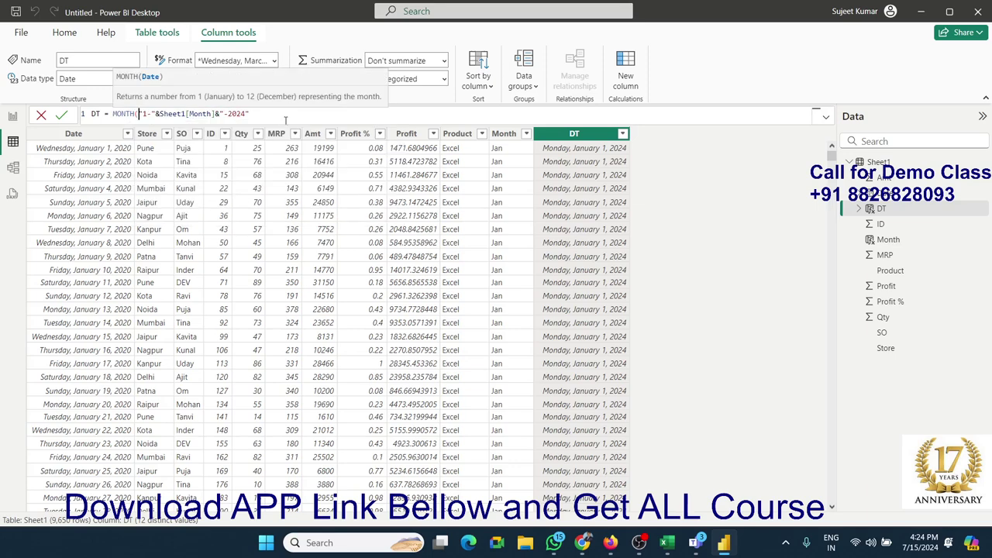
left_click(285, 119)
type(")")
key("Return")
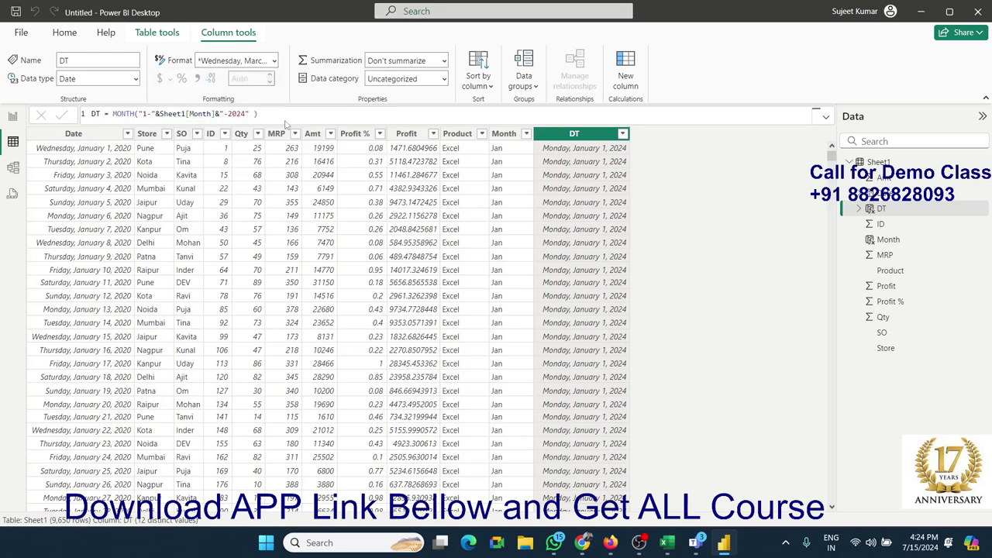
- Set DT's data type to Whole number and select the top chart in Report view
left_click(135, 78)
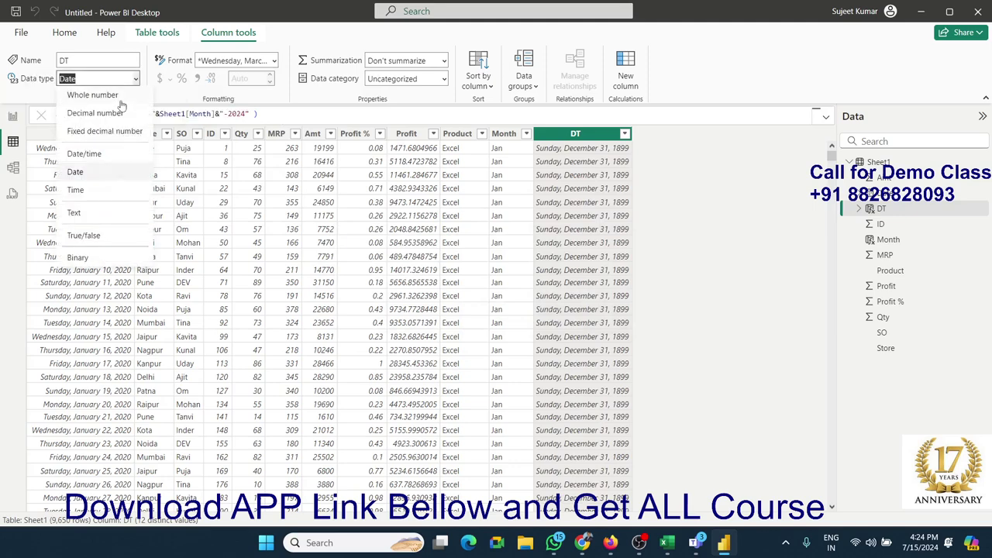
left_click(574, 332)
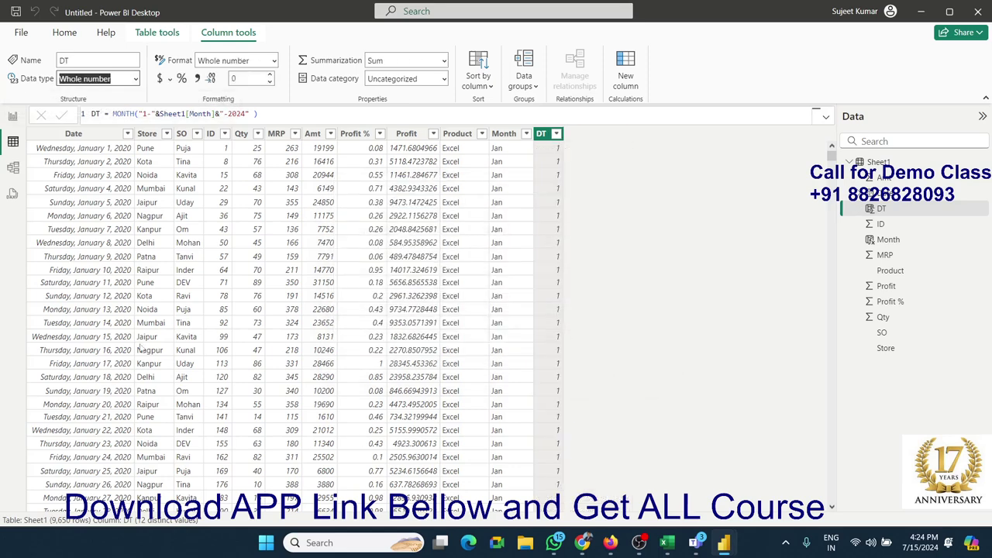
left_click(13, 118)
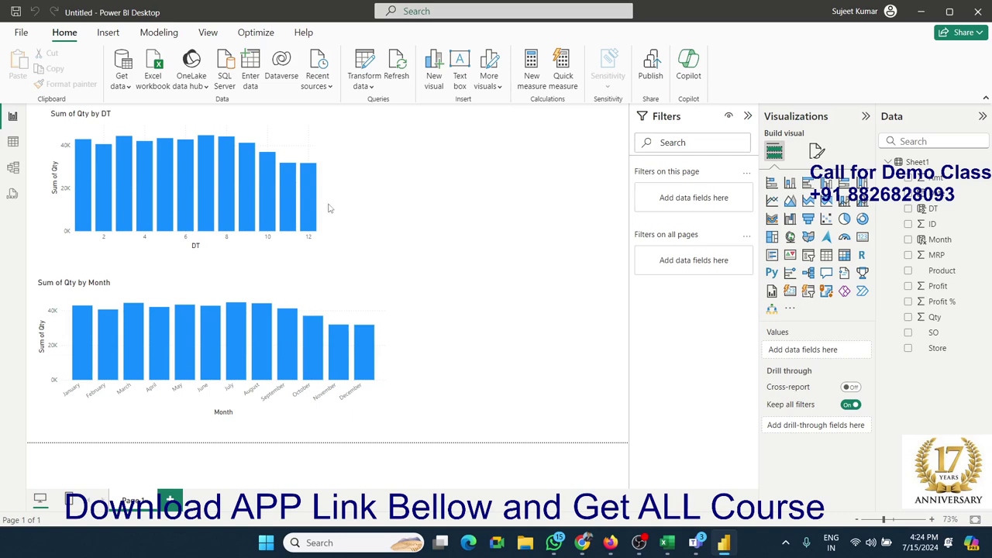
left_click(70, 256)
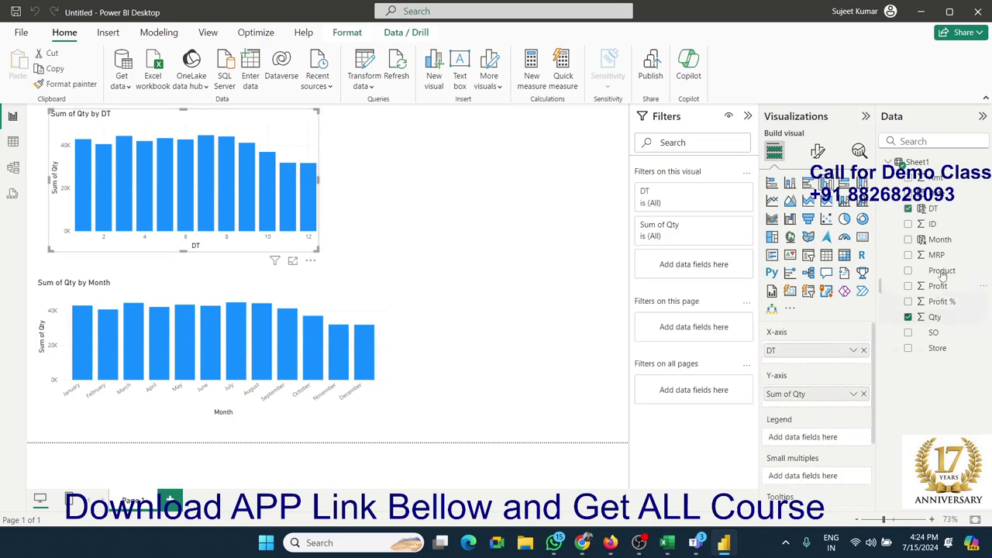
mouse_move(939, 239)
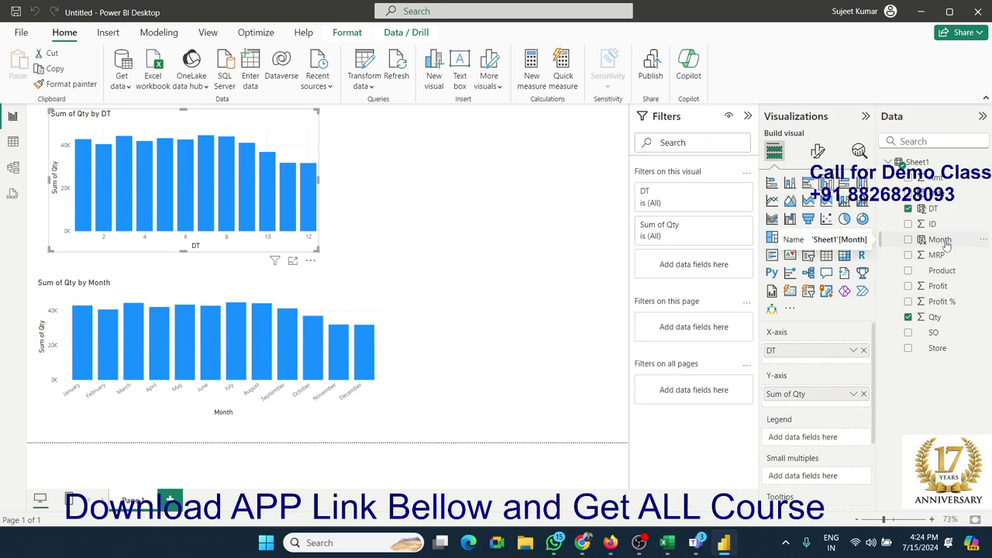
- Add Month under DT on the top chart's axis, widen the chart, and drill to the Month level
left_click_drag(940, 239, 853, 364)
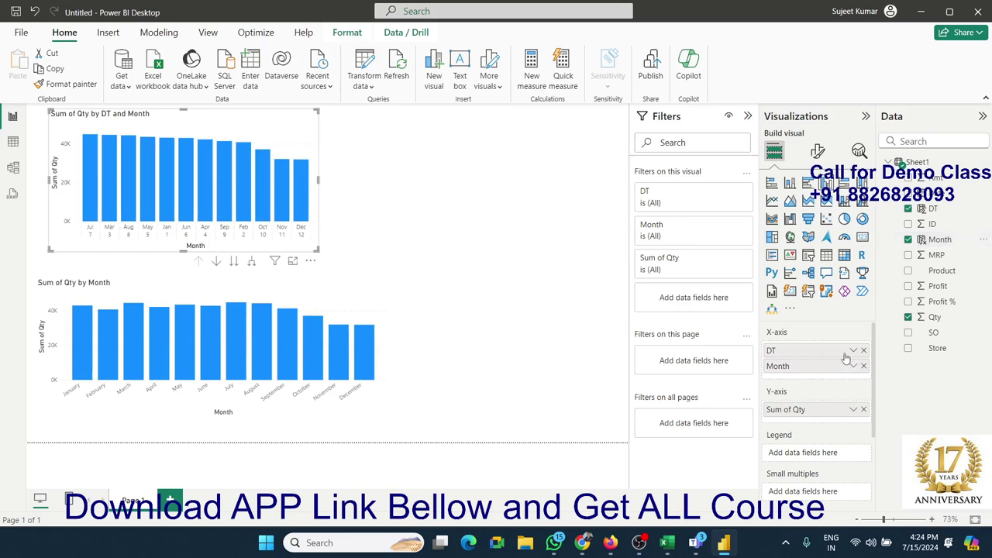
left_click_drag(313, 247, 386, 250)
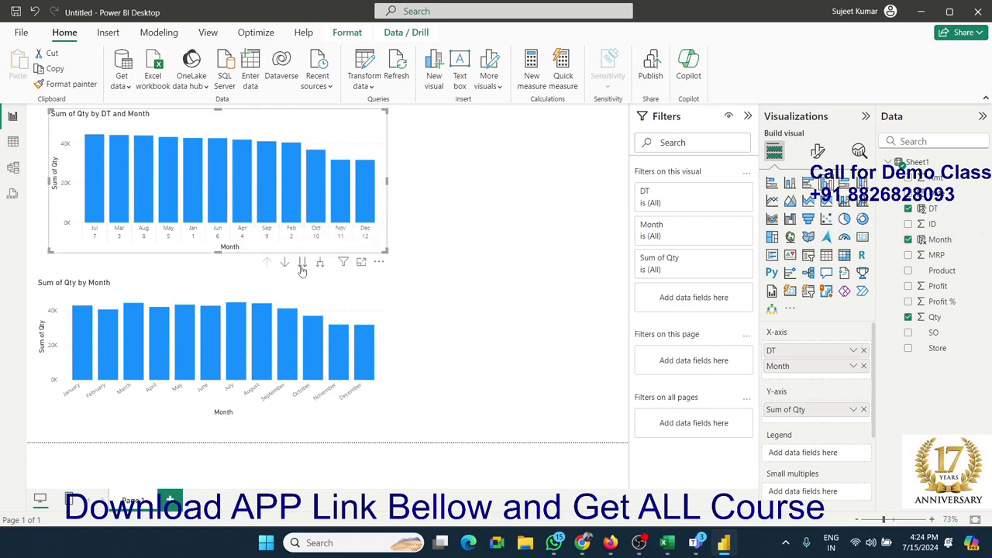
left_click(284, 263)
left_click(267, 263)
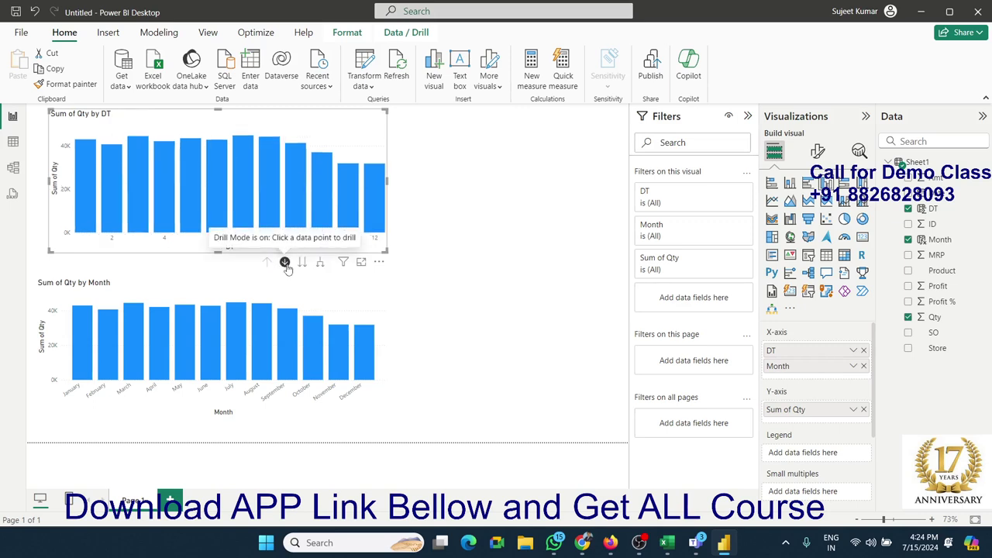
left_click(285, 262)
left_click(303, 263)
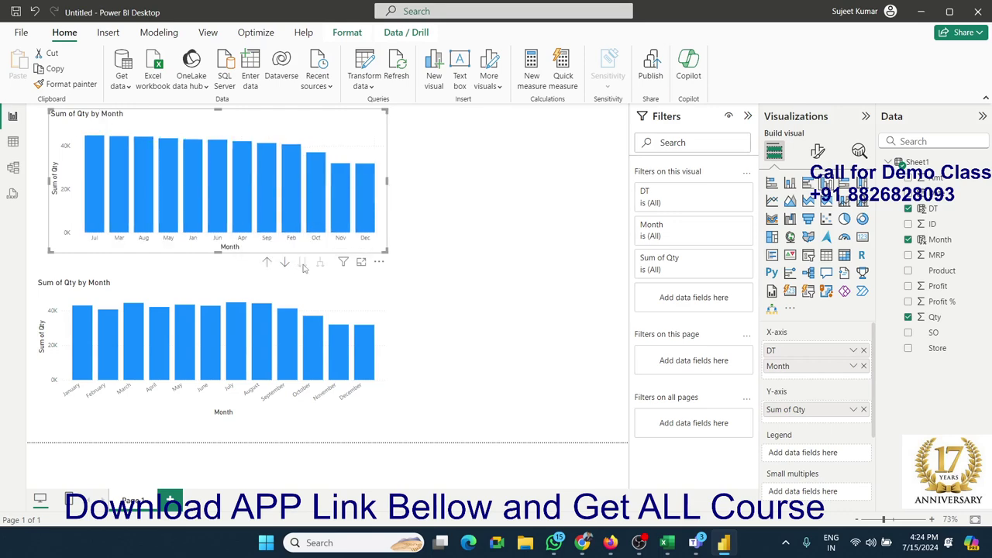
left_click(450, 253)
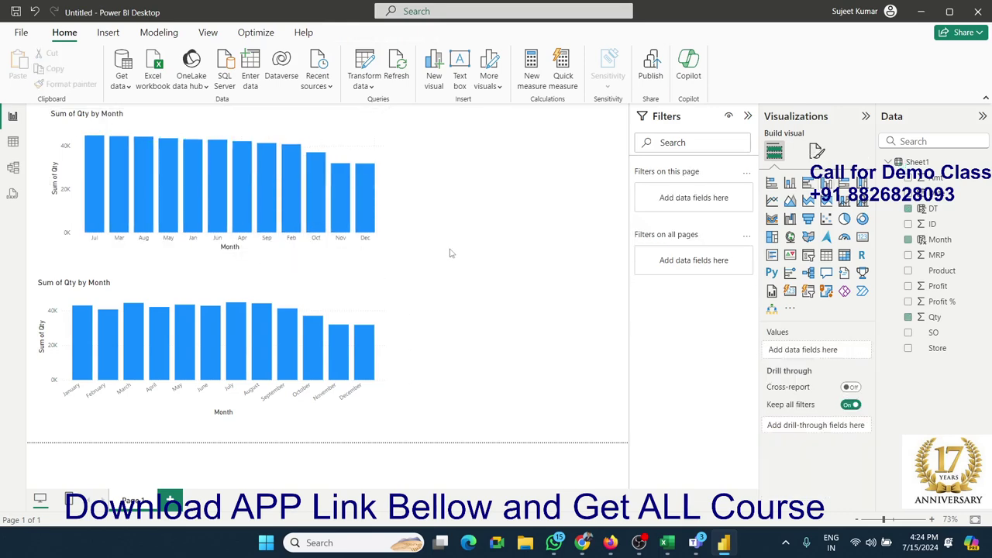
left_click(337, 248)
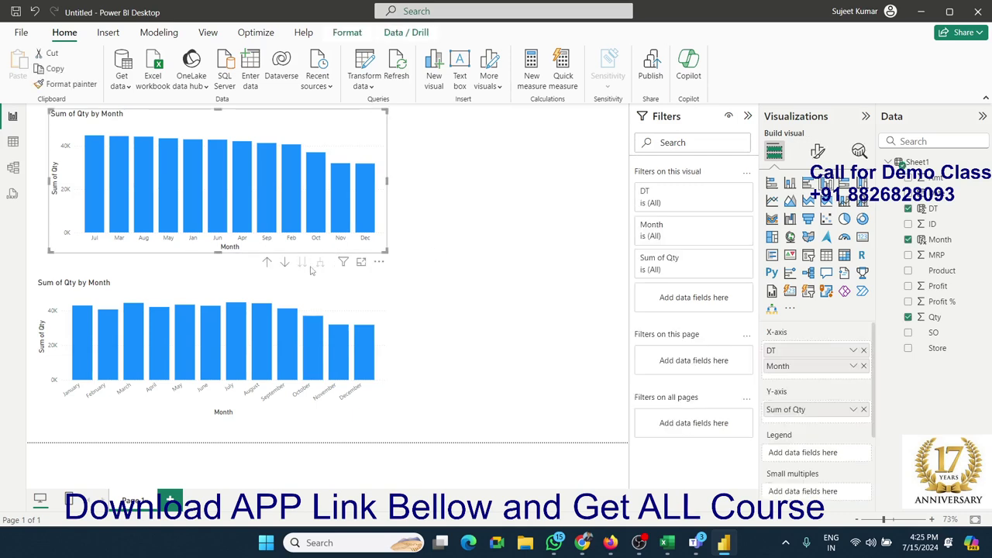
- Expand the top chart's axis to show DT and Month together
left_click(285, 264)
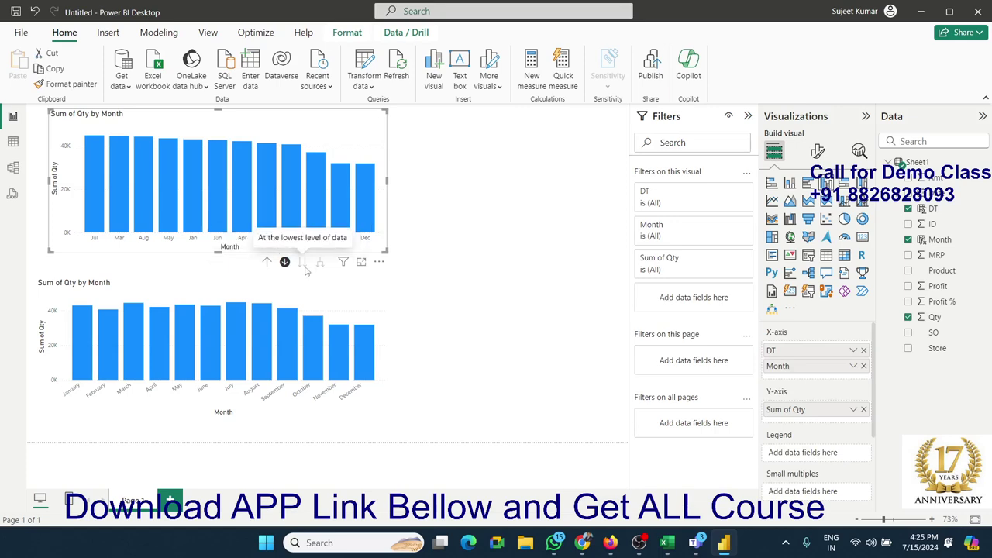
left_click(378, 262)
mouse_move(418, 339)
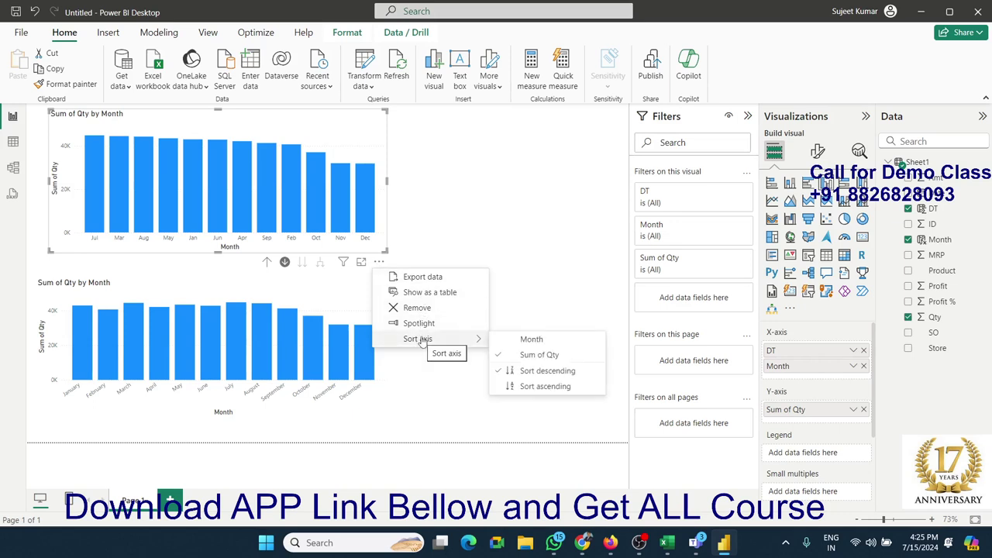
left_click(312, 268)
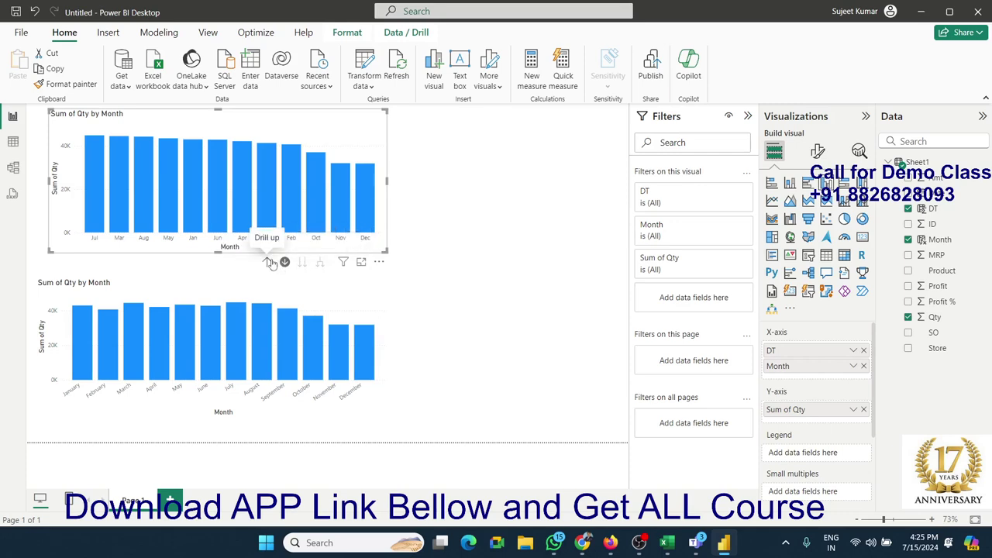
left_click(270, 263)
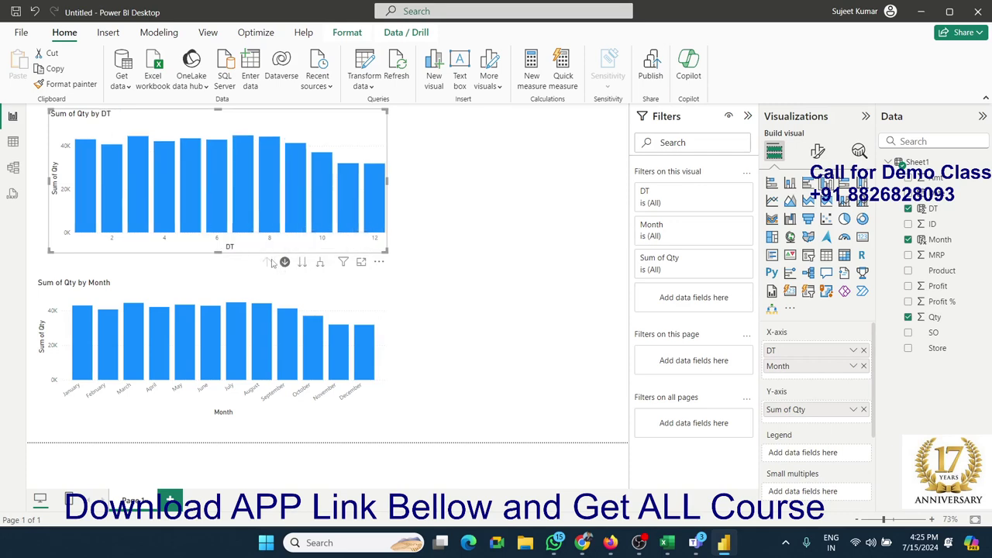
left_click(320, 263)
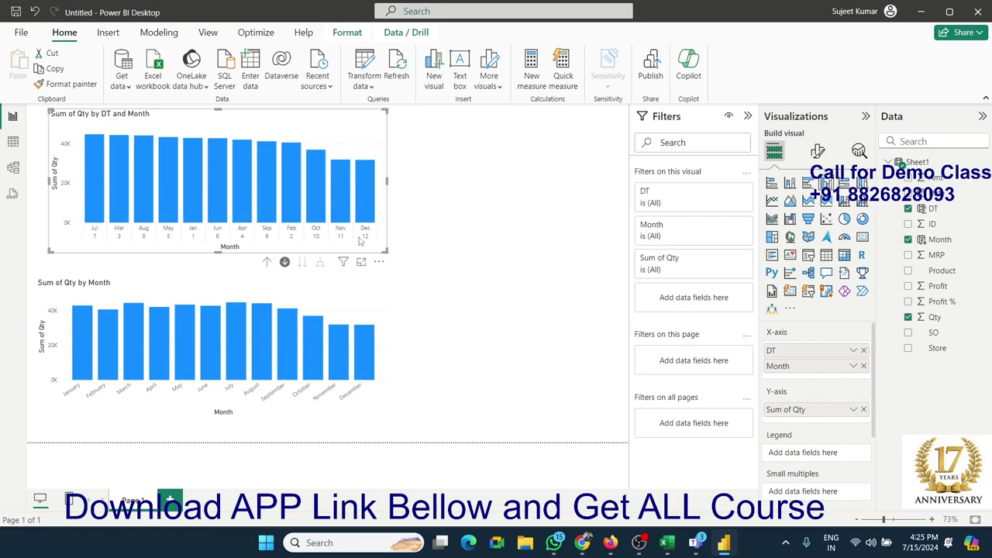
- Sort the top chart by DT Month ascending, January (1) through December (12)
left_click(378, 262)
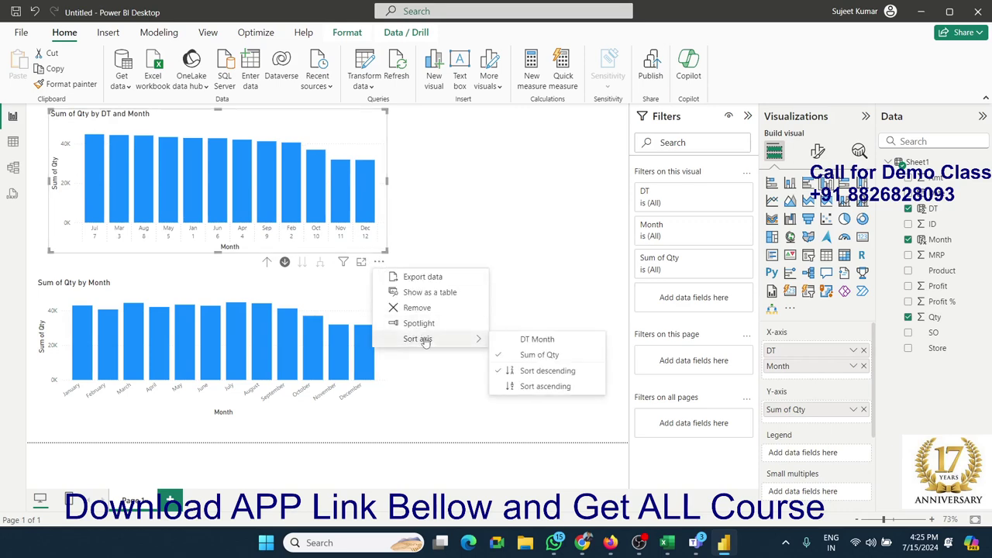
mouse_move(419, 339)
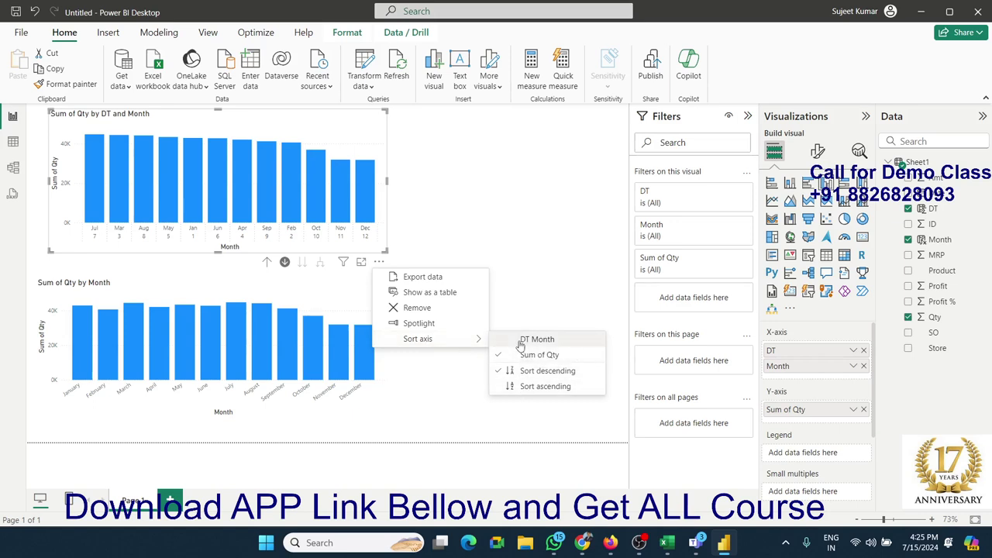
left_click(520, 345)
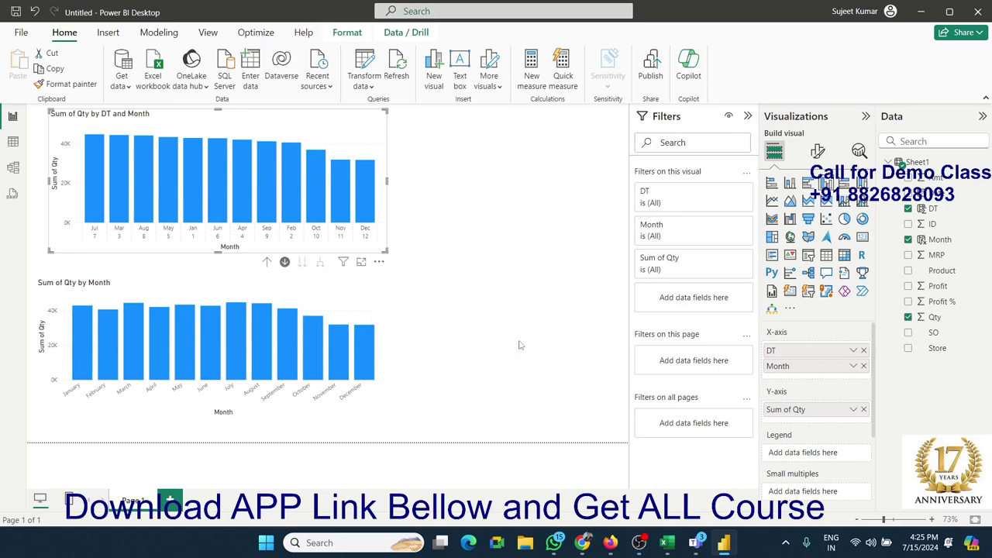
left_click(380, 264)
mouse_move(417, 339)
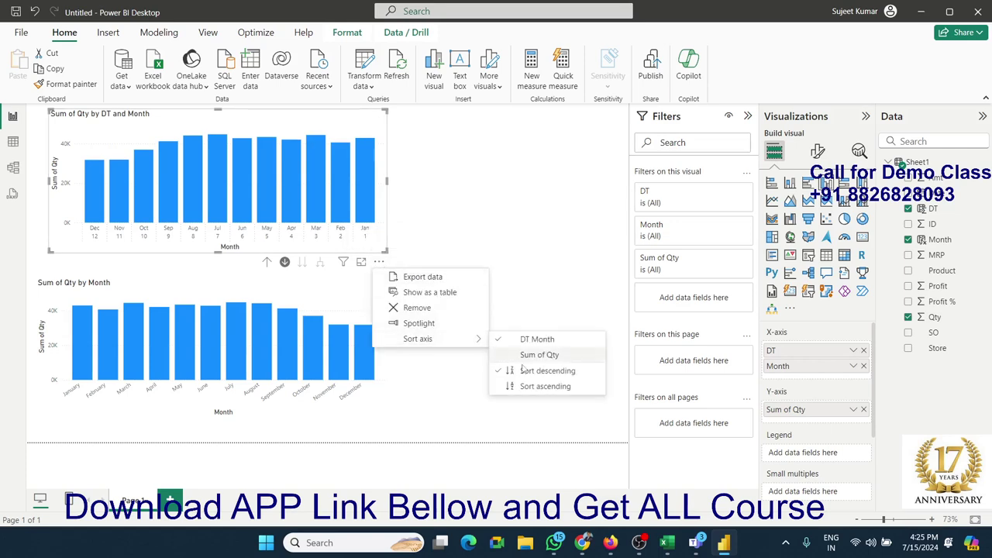
left_click(529, 387)
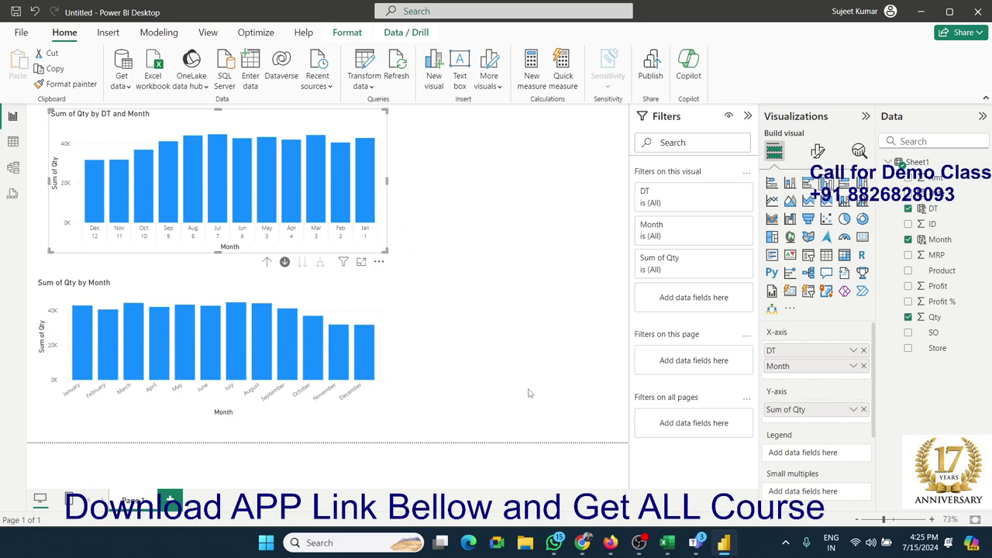
left_click(460, 246)
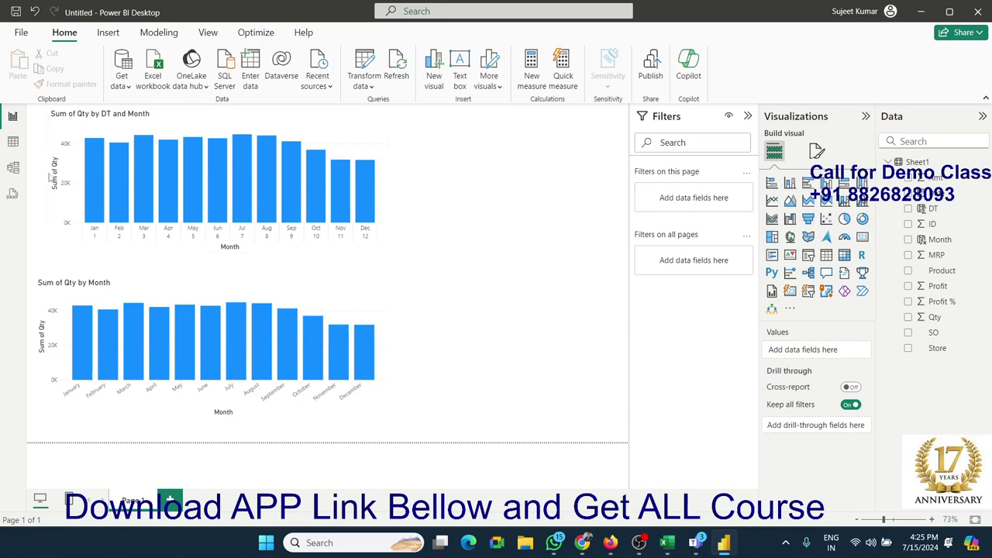
- Change the DT formula to EOMONTH(Sheet1[Date],0)
left_click(12, 141)
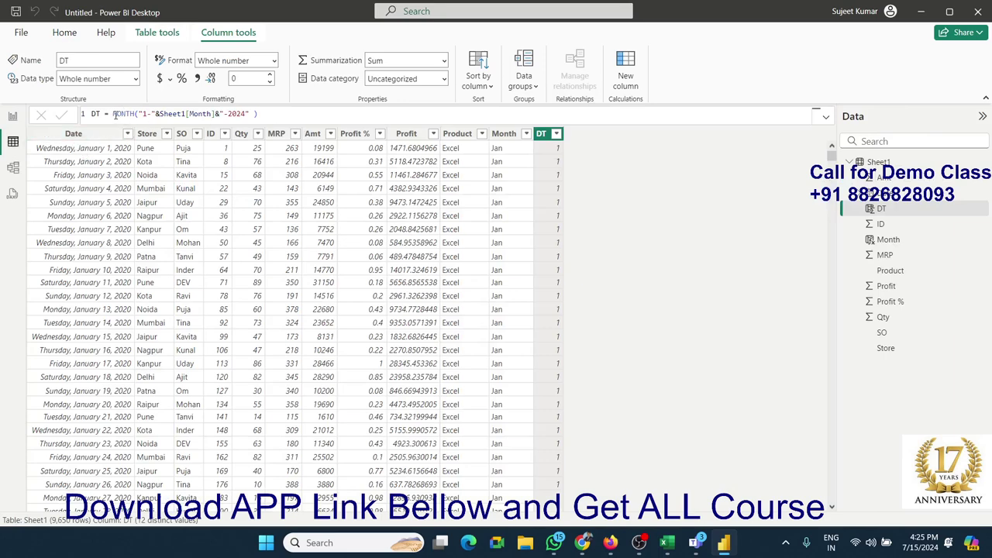
left_click_drag(113, 114, 258, 113)
type("E")
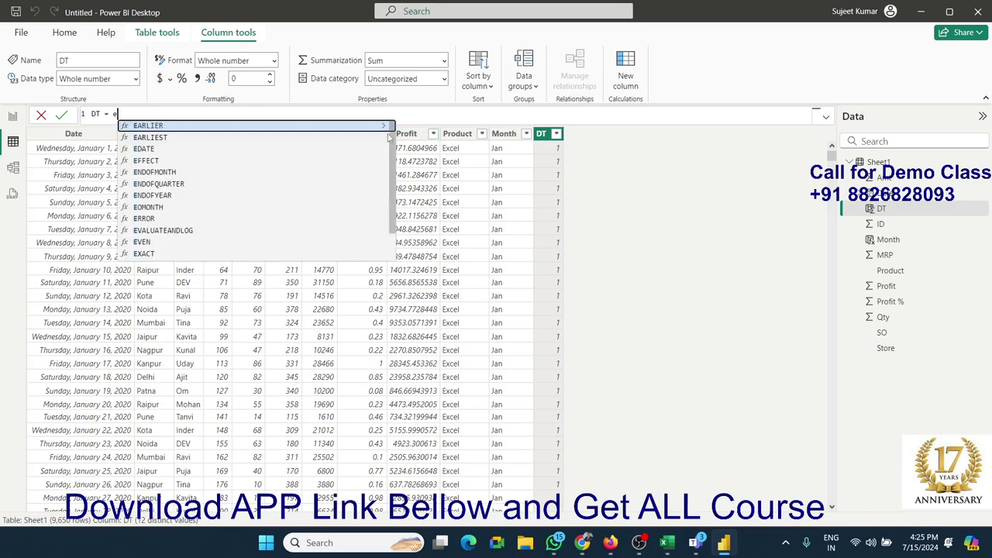
type("OM")
key("Tab")
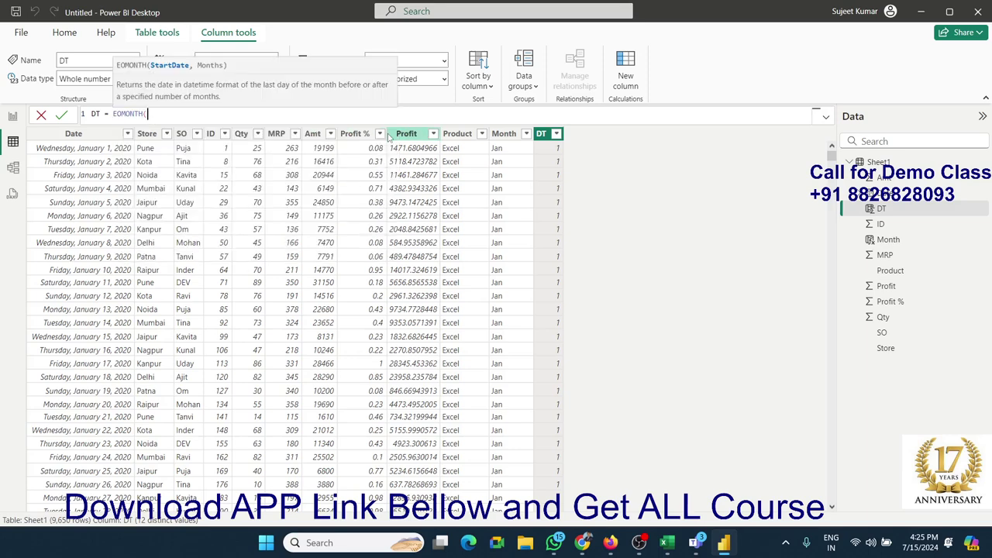
type("sh")
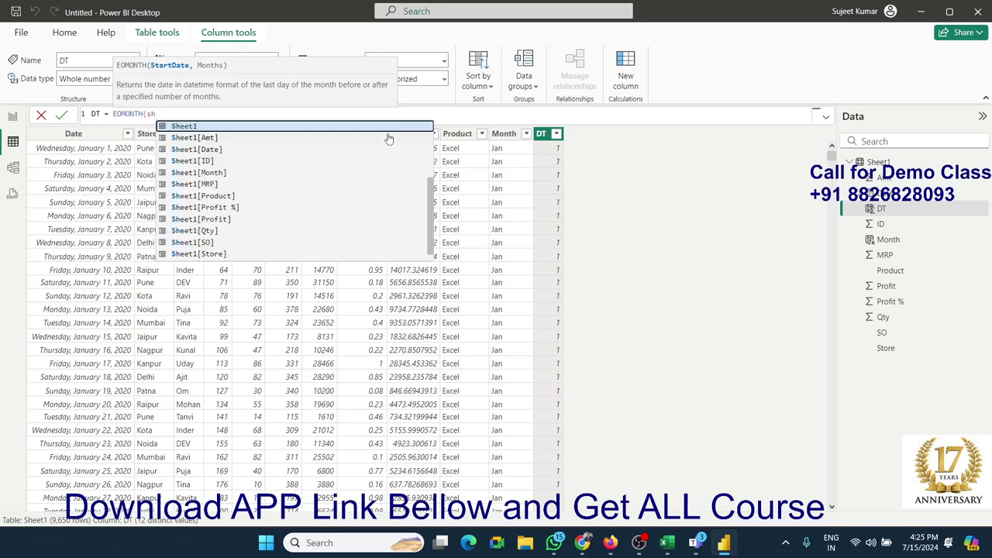
key("Down")
key("Down")
key("Tab")
type(",0)")
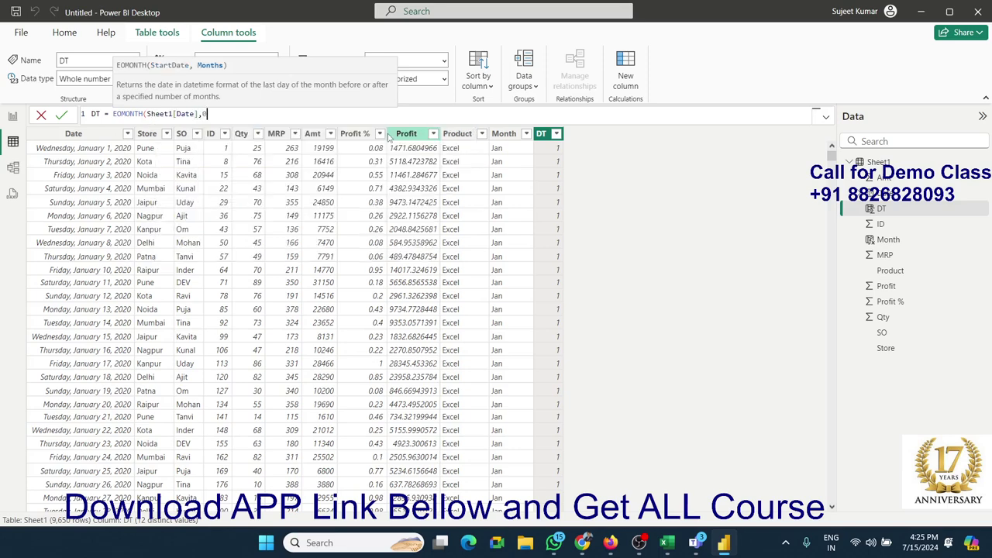
key("Return")
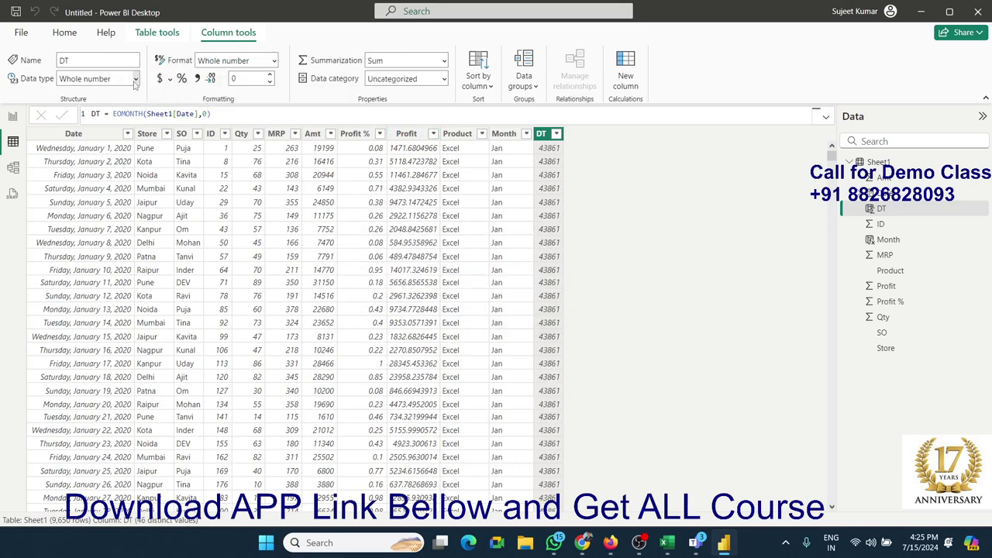
- Set DT's data type to Date
left_click(135, 78)
left_click(101, 170)
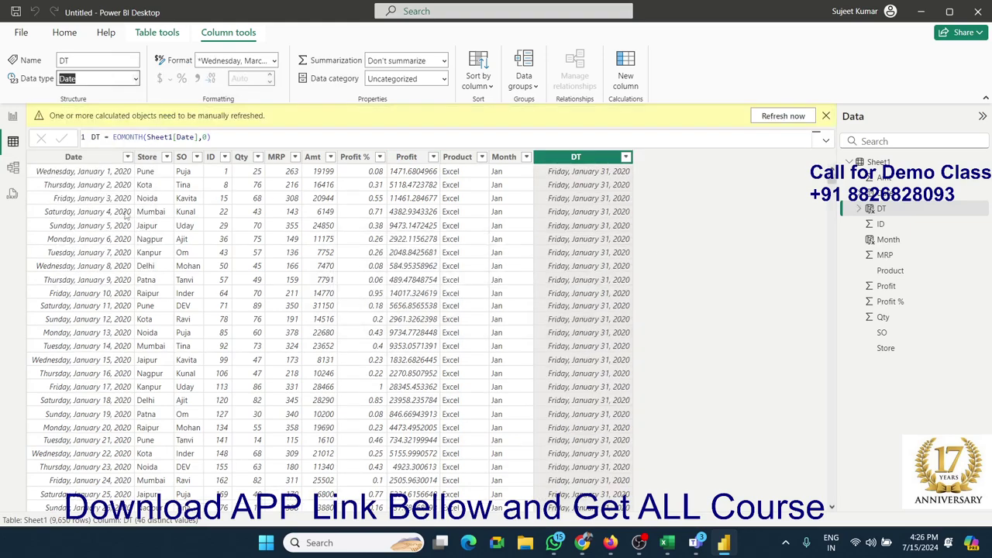
left_click(203, 138)
double_click(204, 137)
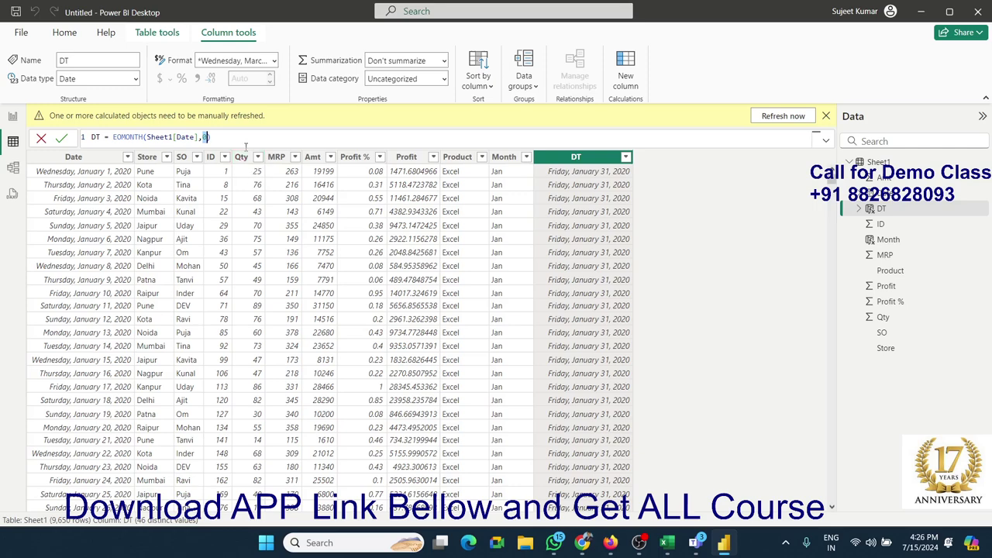
left_click_drag(244, 141, 121, 141)
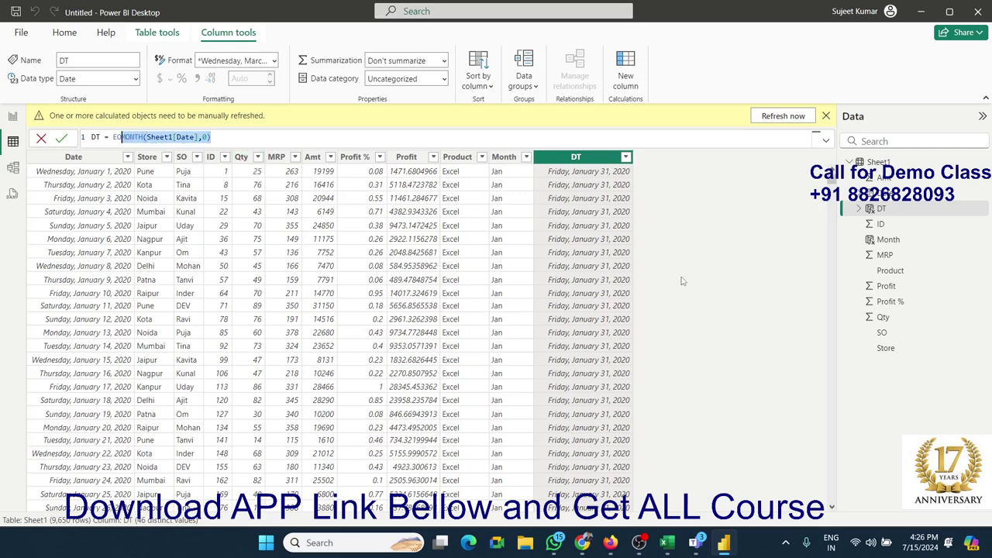
key("Return")
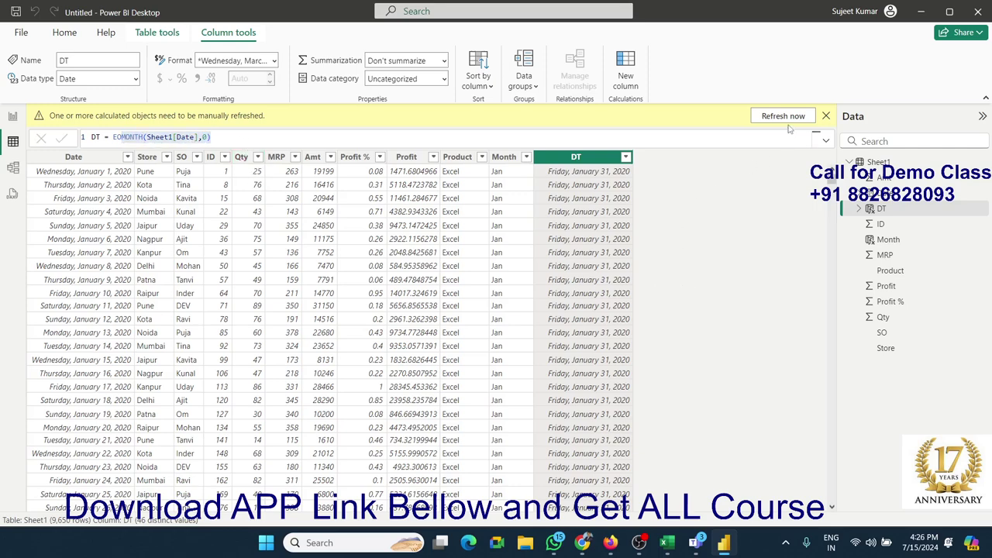
- Refresh and change the EOMONTH month offset to 1, giving next month-ends like February 29, 2020
left_click(783, 116)
left_click(210, 118)
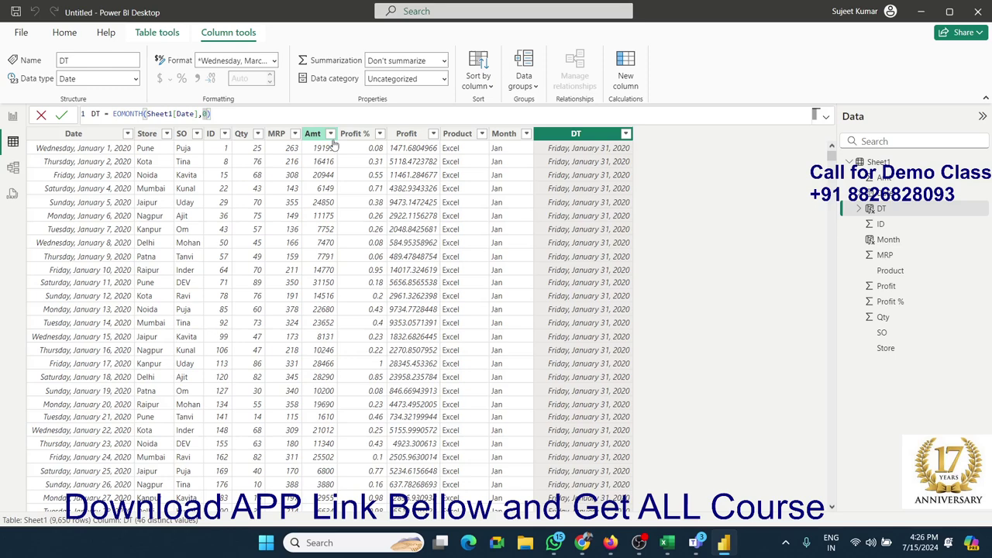
type("1")
key("Return")
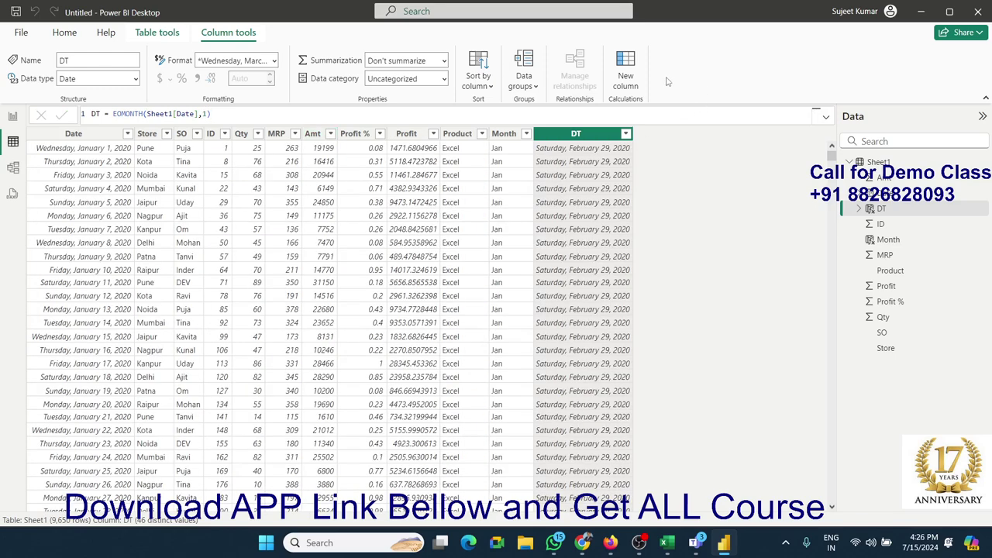
left_click(626, 81)
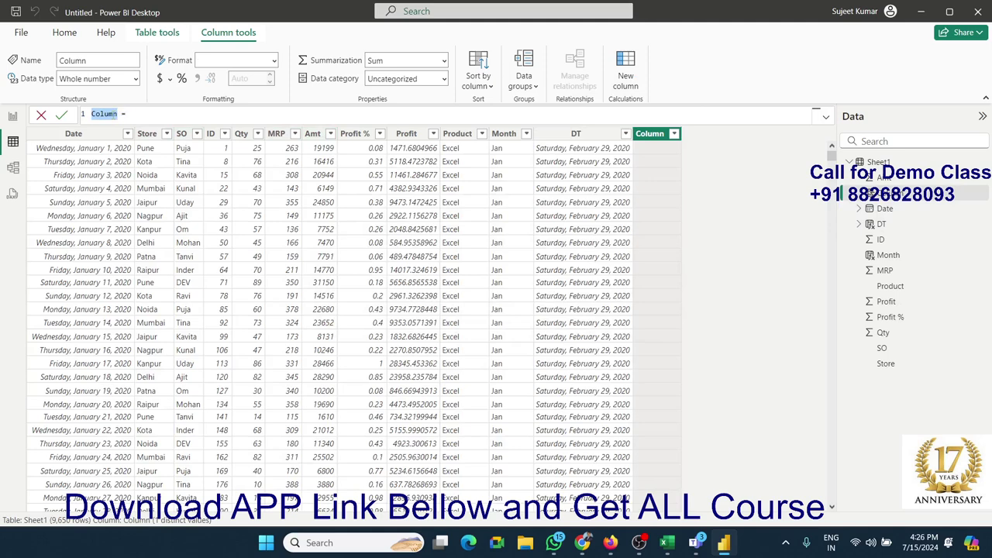
- Create the column DIF = Sheet1[DT]-Sheet1[Date].[Date]
type("DIF =")
type("Dif")
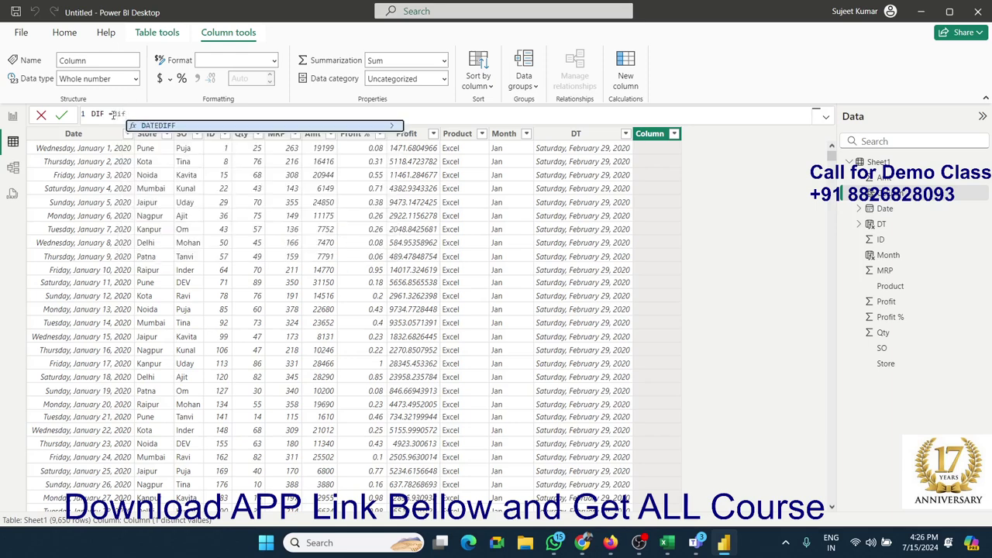
key("BackSpace")
key("BackSpace")
key("BackSpace")
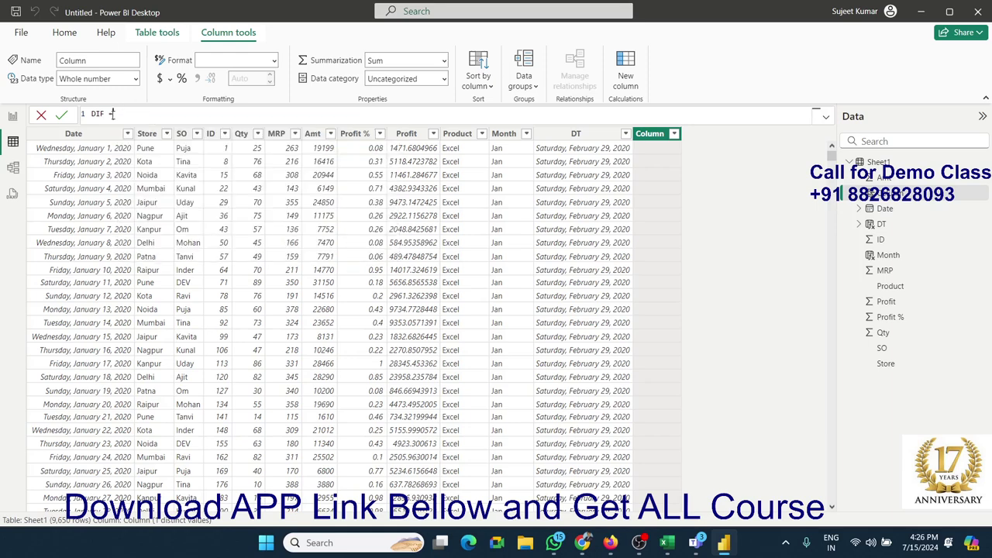
type("Dt")
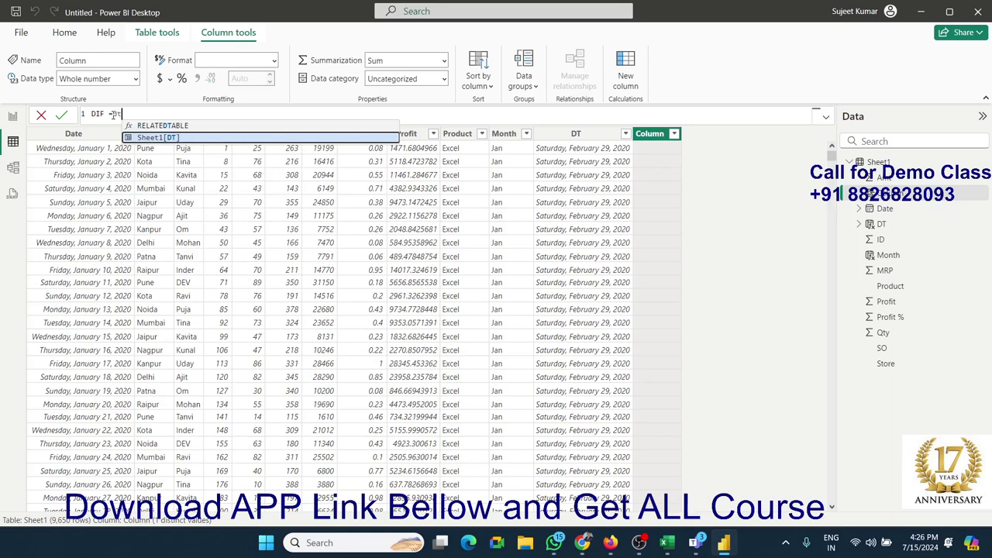
key("Tab")
type("-")
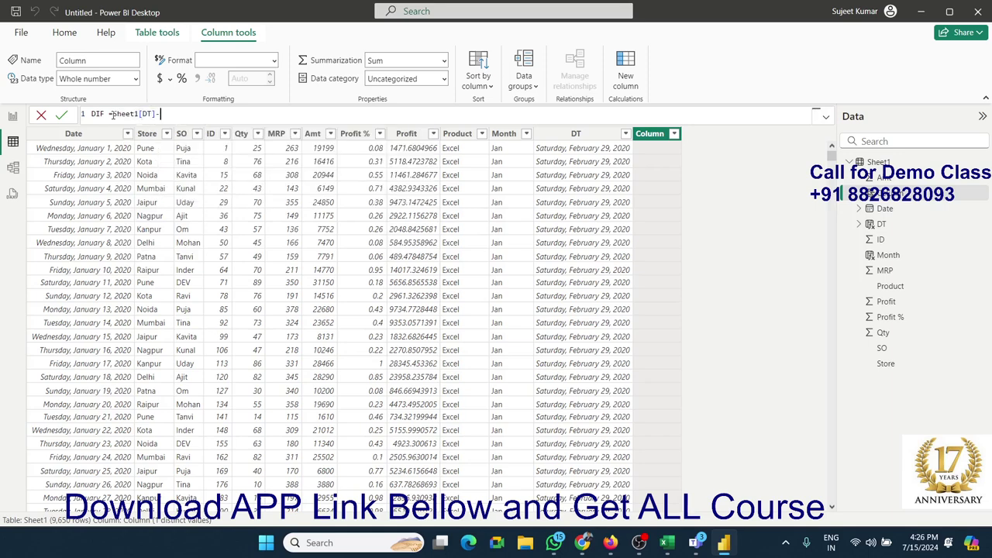
type("s")
key("Down")
key("Down")
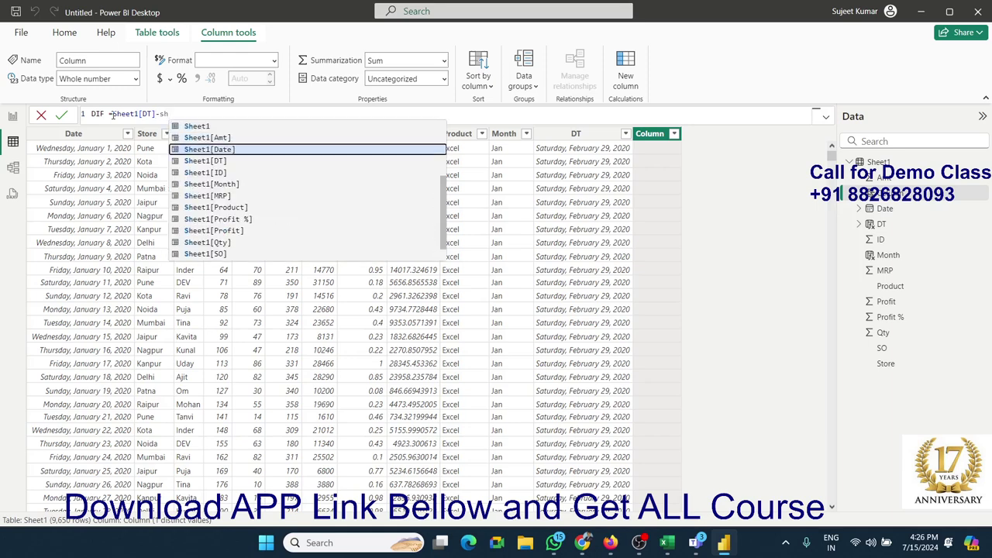
key("Tab")
type(".")
key("Tab")
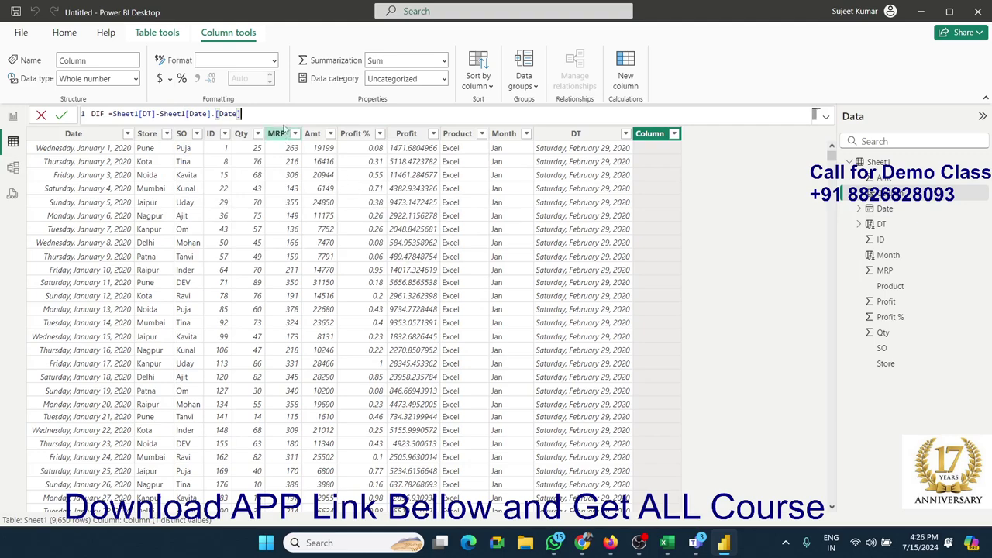
key("Return")
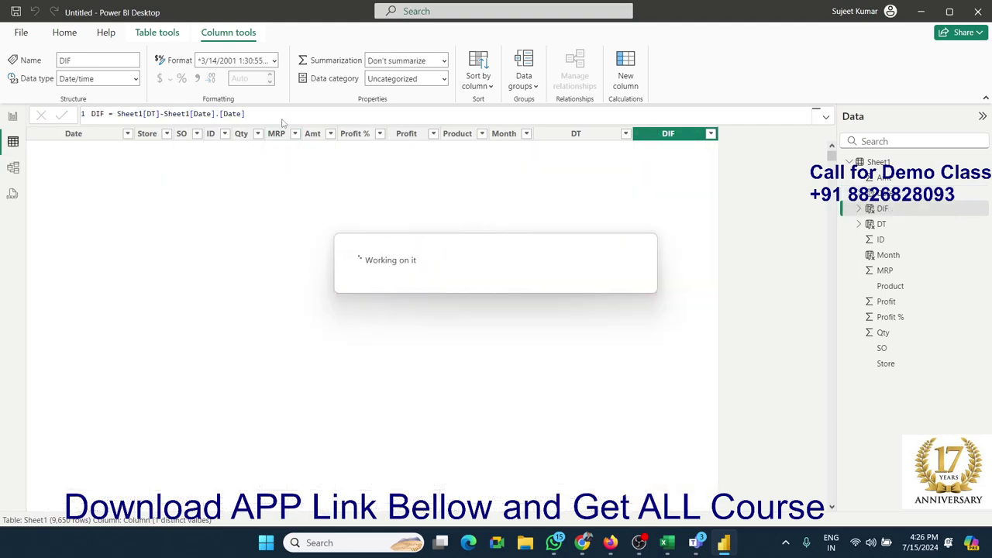
- Set DIF's data type to Whole number and confirm the change
left_click(137, 78)
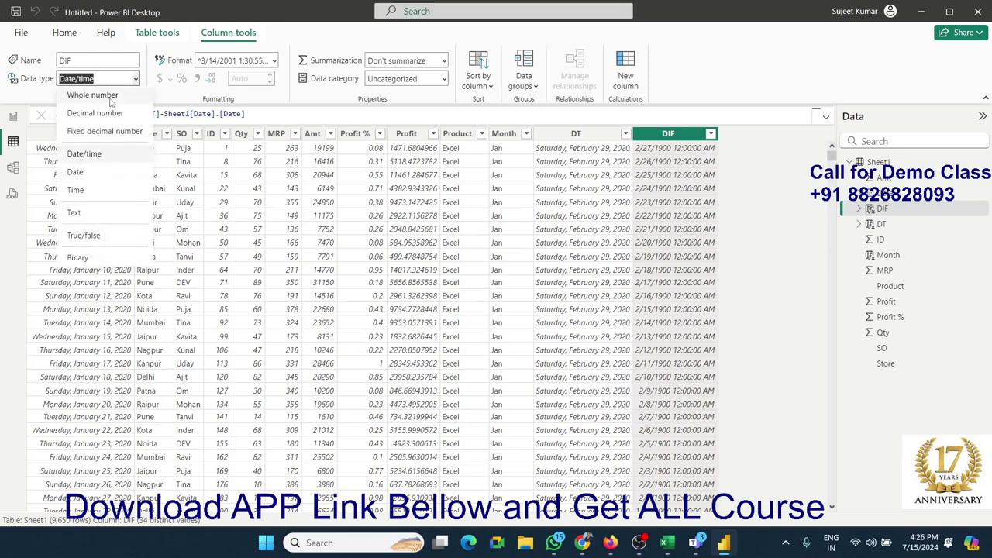
left_click(108, 95)
left_click(570, 325)
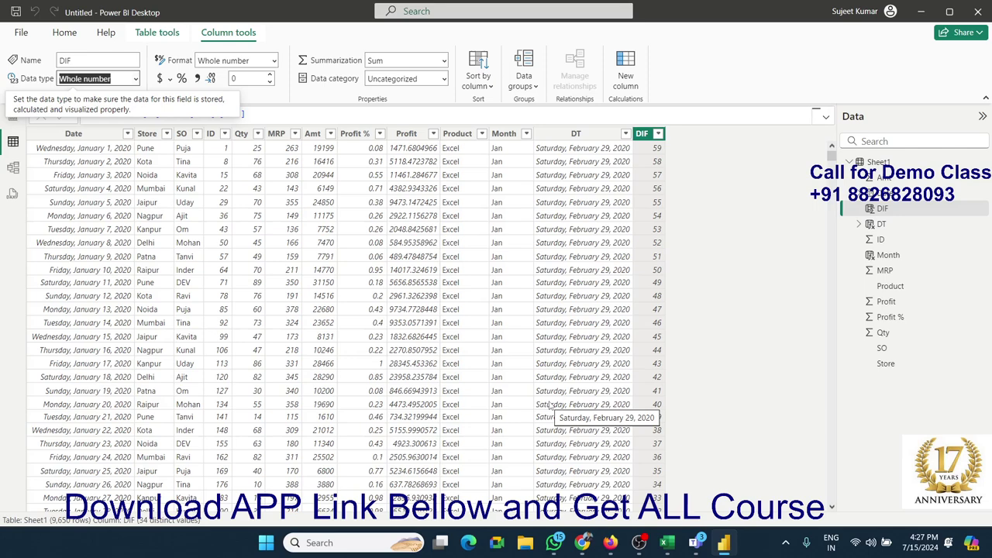
- Replace the DIF formula with DATEDIFF from Sheet1[Date] to TODAY()
left_click(638, 117)
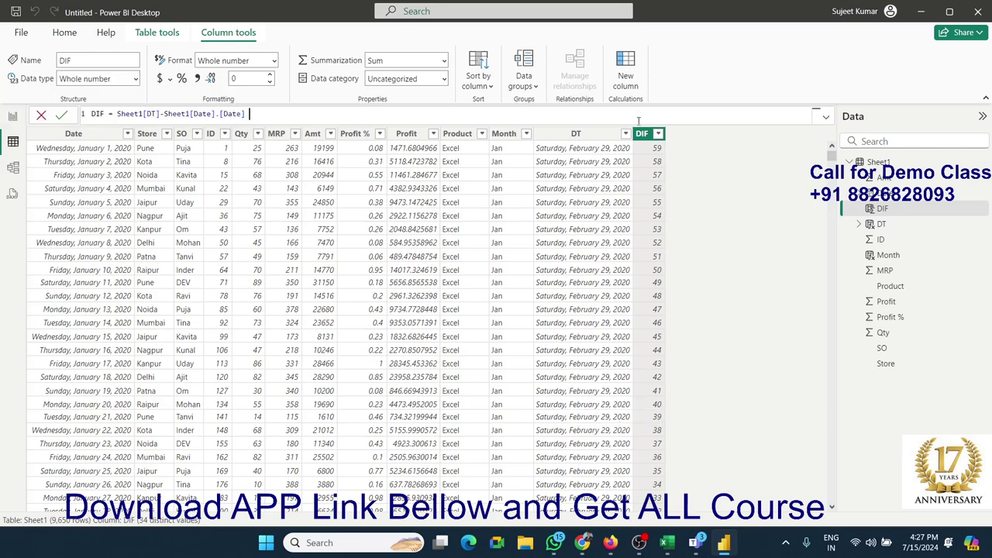
left_click_drag(118, 114, 262, 114)
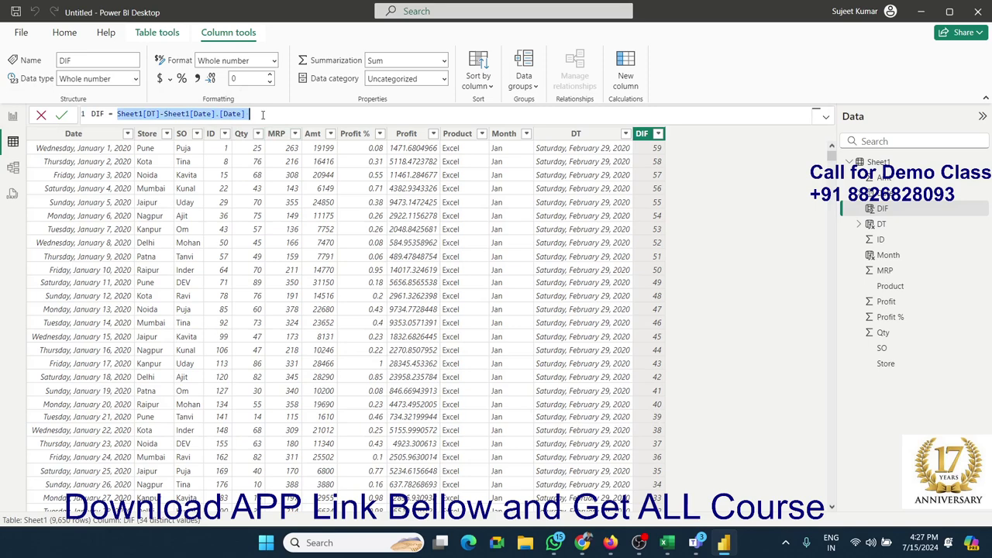
type("mon")
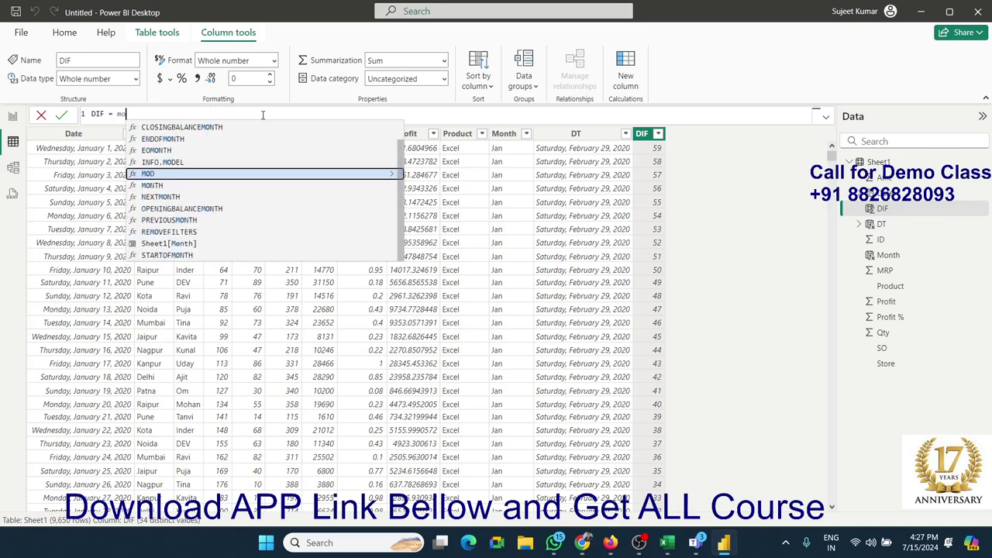
key("BackSpace")
key("BackSpace")
key("BackSpace")
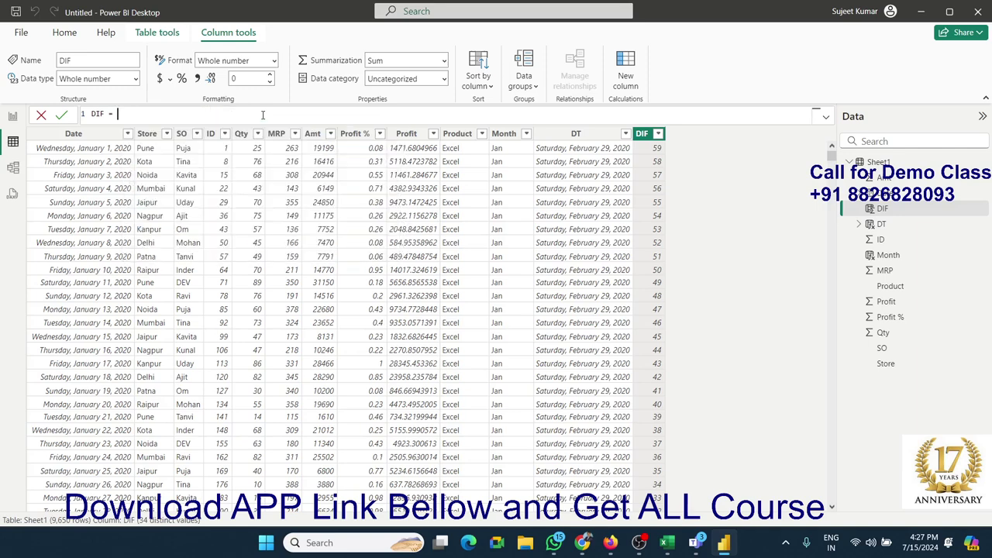
type("dif")
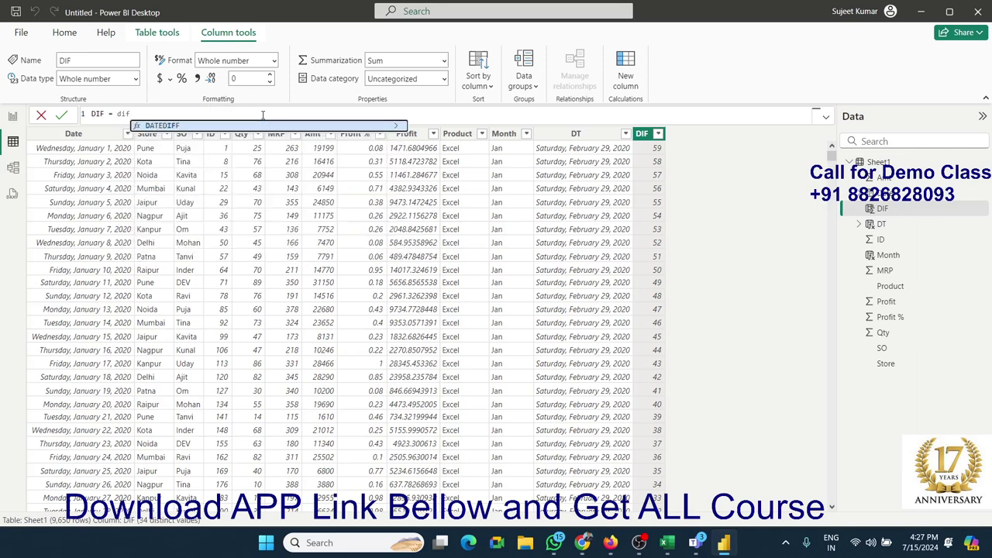
key("Tab")
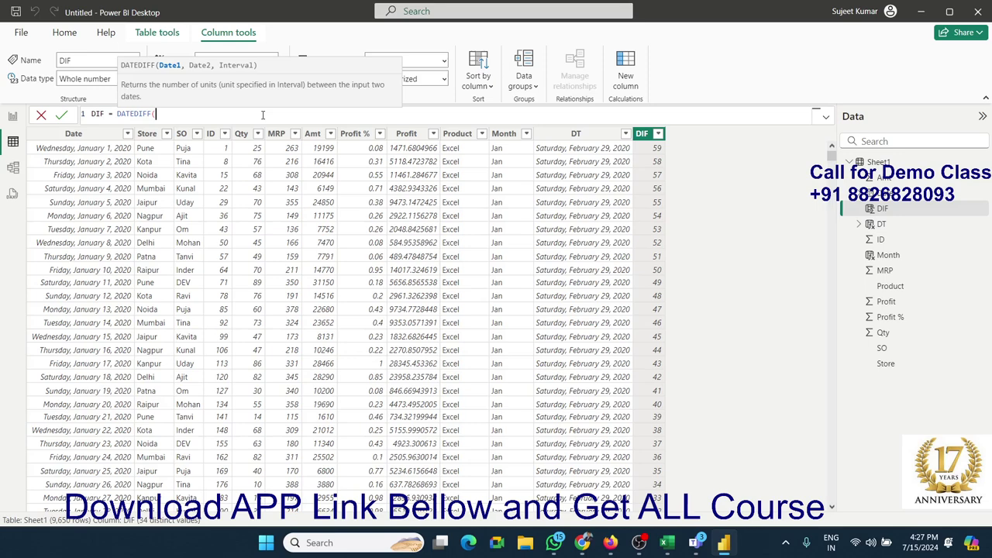
type("sh")
key("Down")
key("Down")
key("Tab")
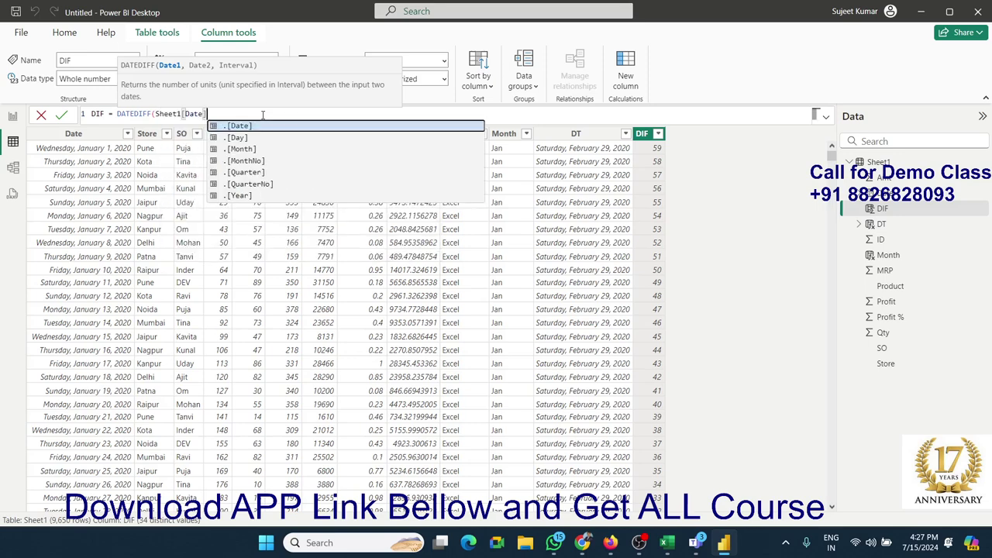
type(",")
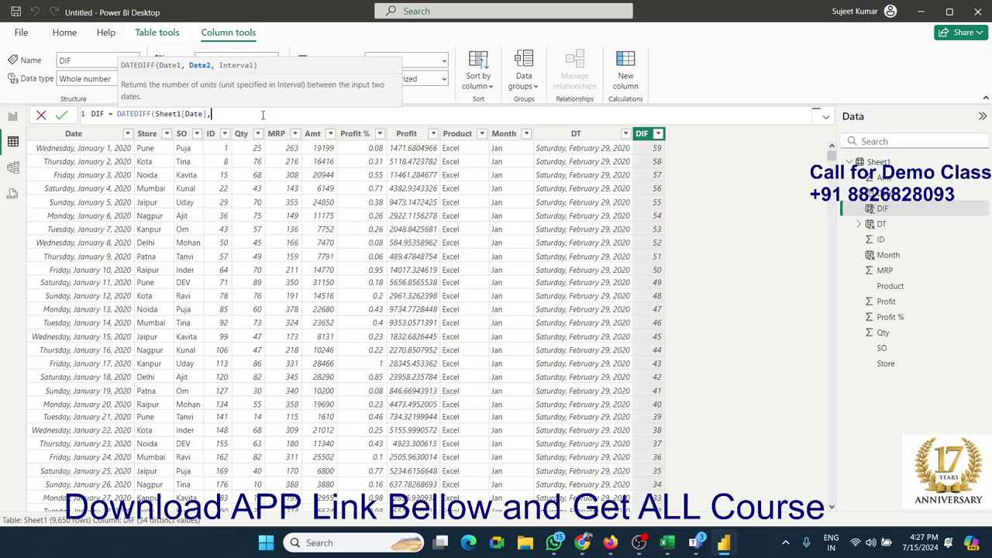
type("tod")
key("Tab")
- Use YEAR as the DATEDIFF interval and commit, giving 4 in every row
type(",")
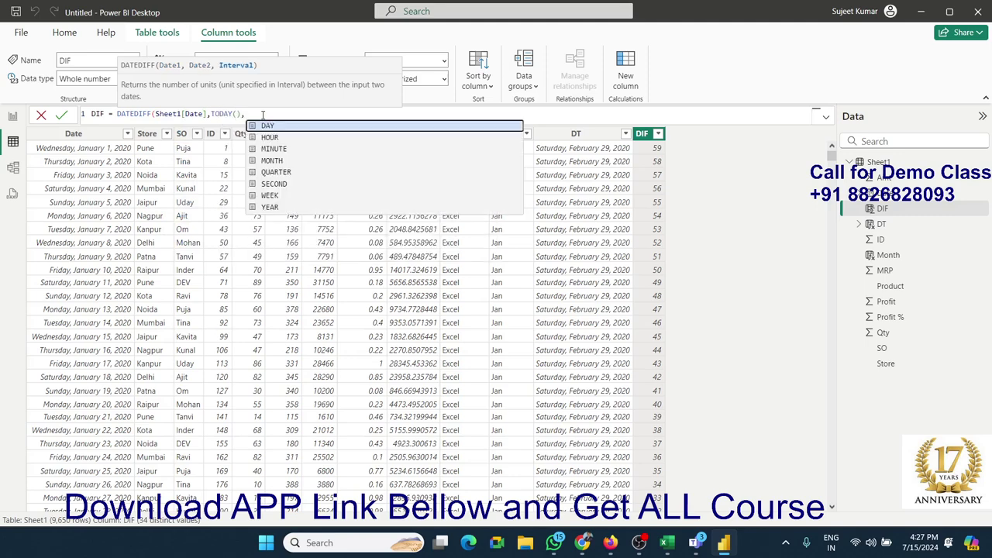
key("Down")
key("Down")
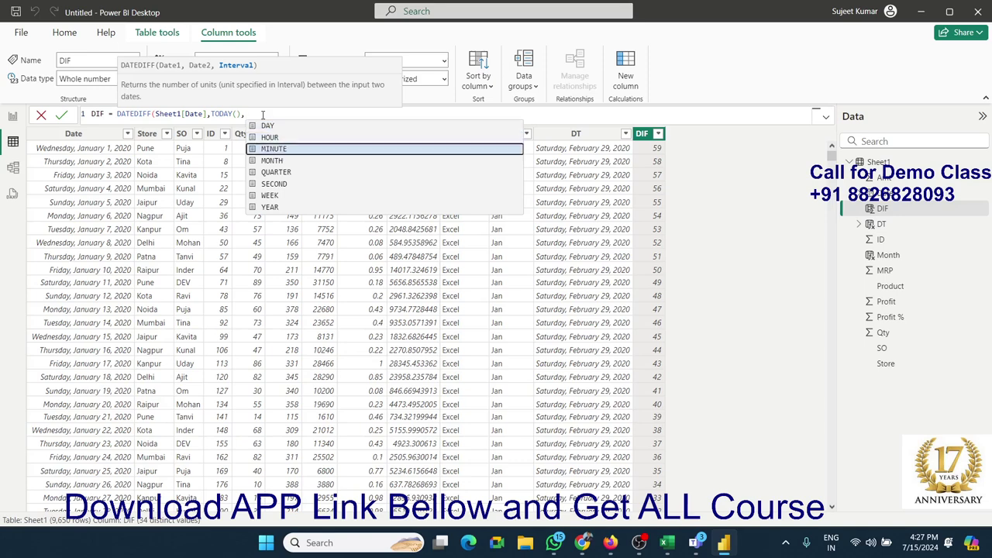
key("Up")
key("Up")
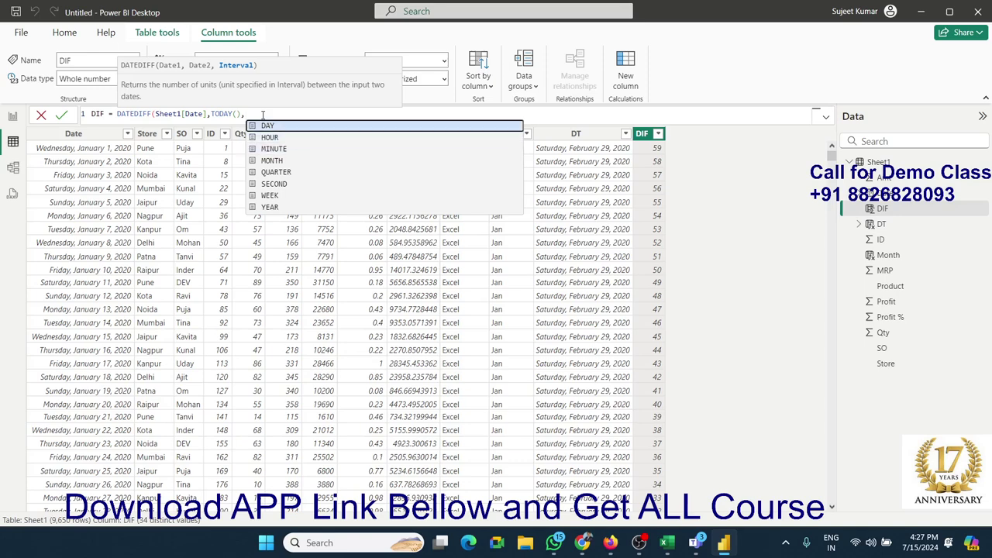
key("Down")
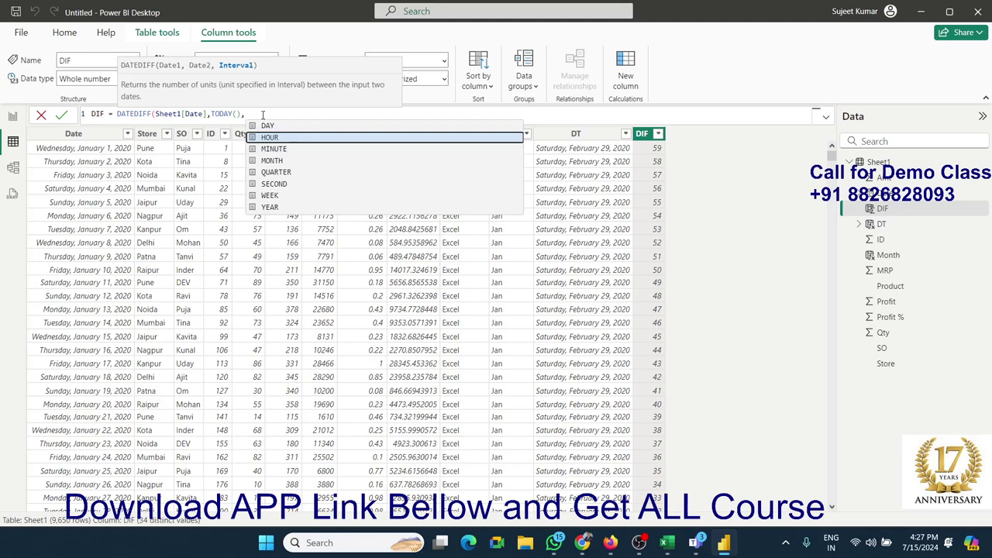
key("Down")
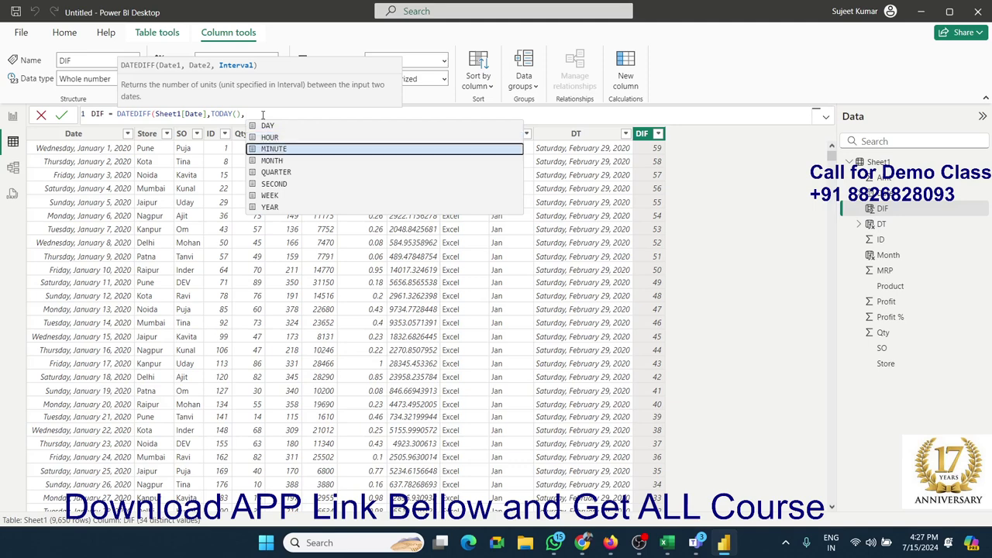
key("Down")
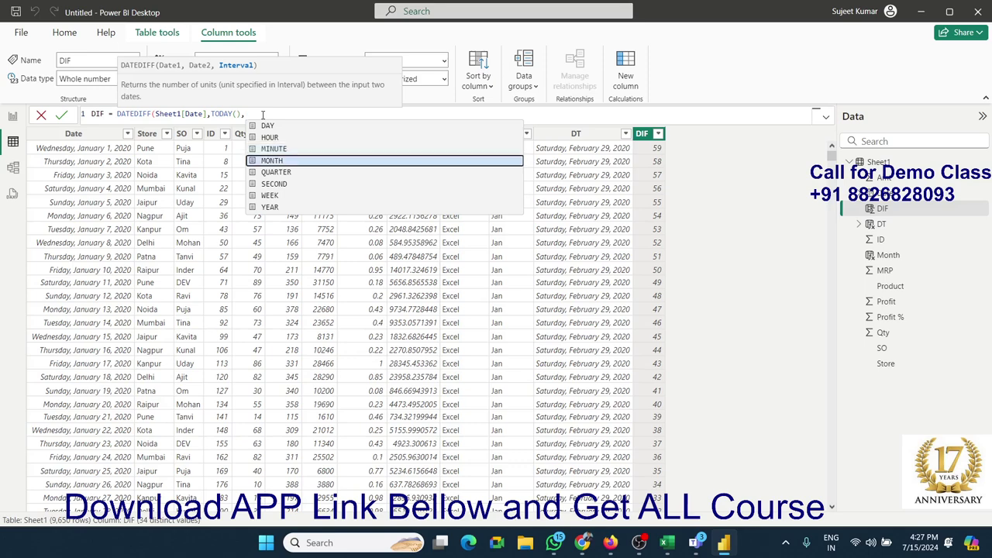
key("Down")
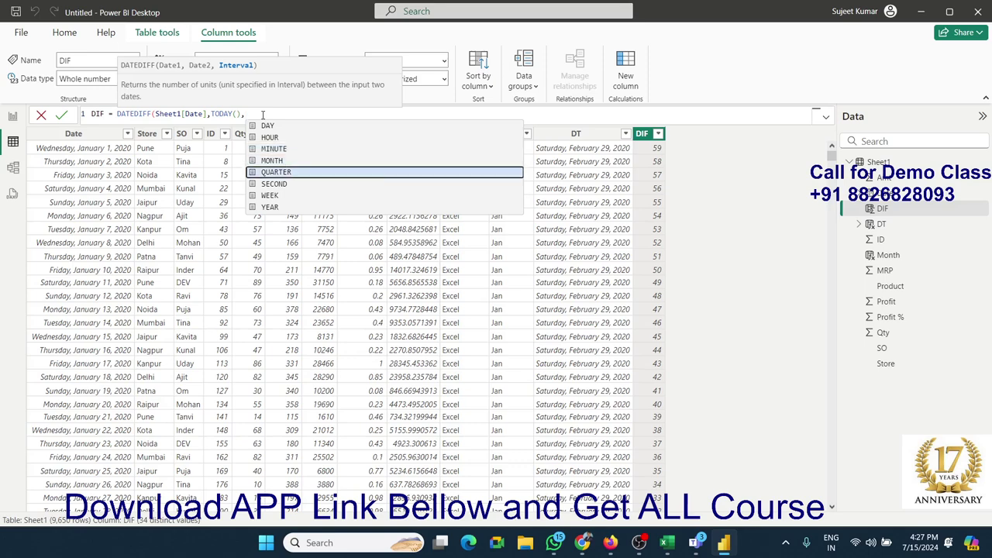
key("Up")
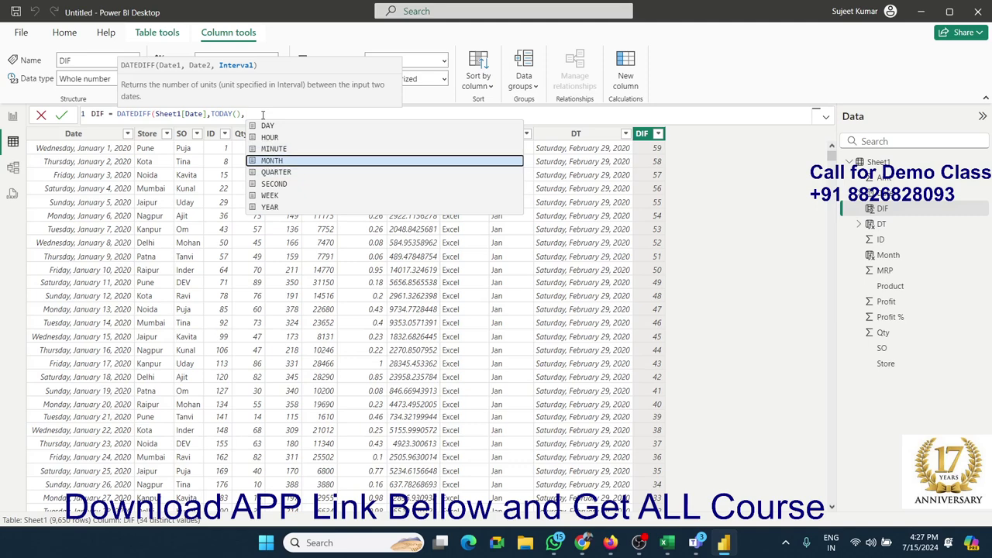
key("Down")
key("Down")
key("Down")
key("Down")
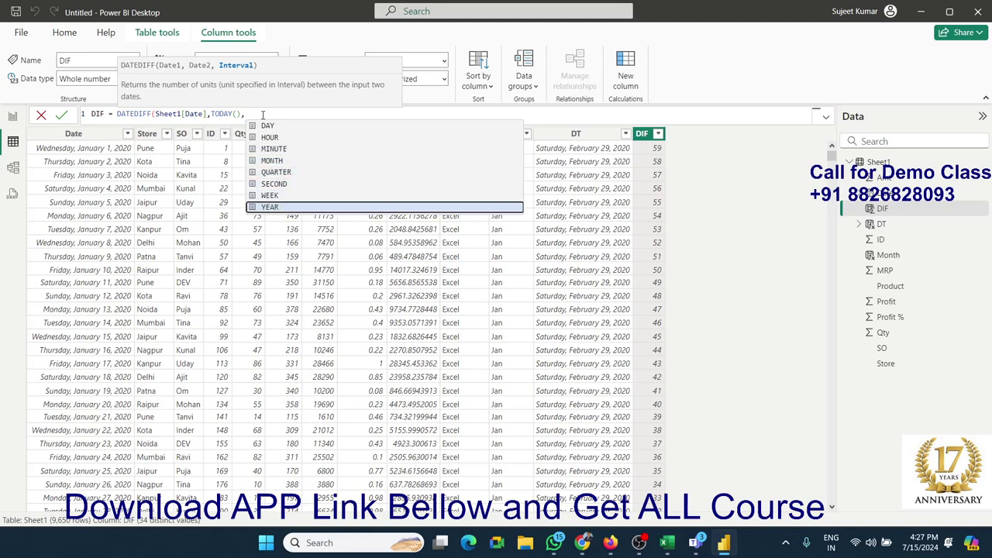
key("Tab")
type(")")
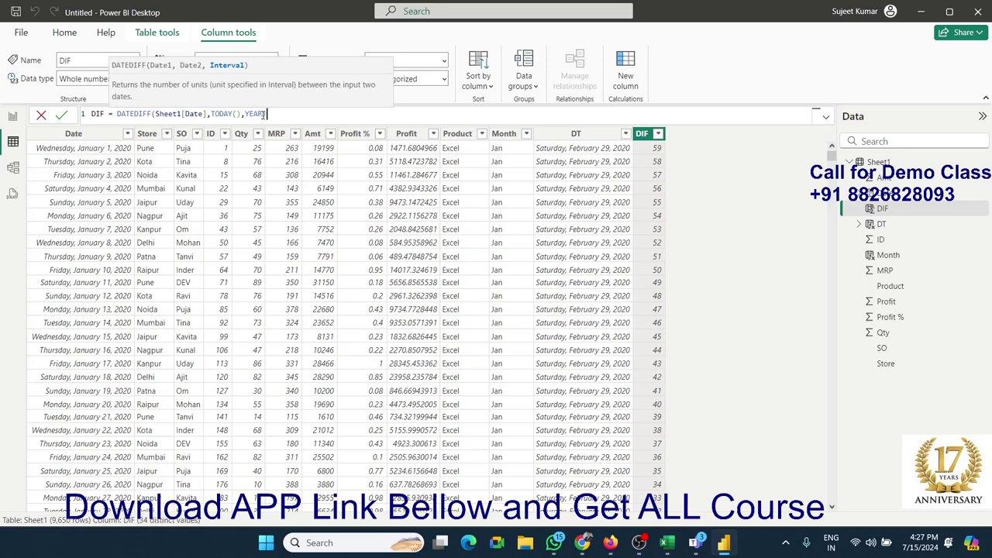
key("Return")
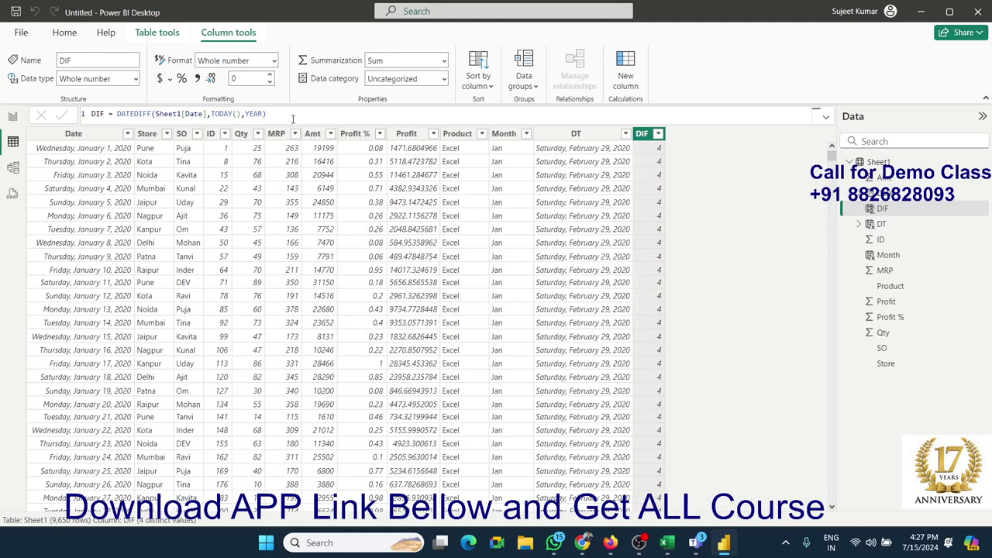
- Change the DATEDIFF interval from YEAR to MONTH, giving 54 in every row
left_click(293, 118)
key("BackSpace")
key("BackSpace")
key("BackSpace")
key("BackSpace")
key("BackSpace")
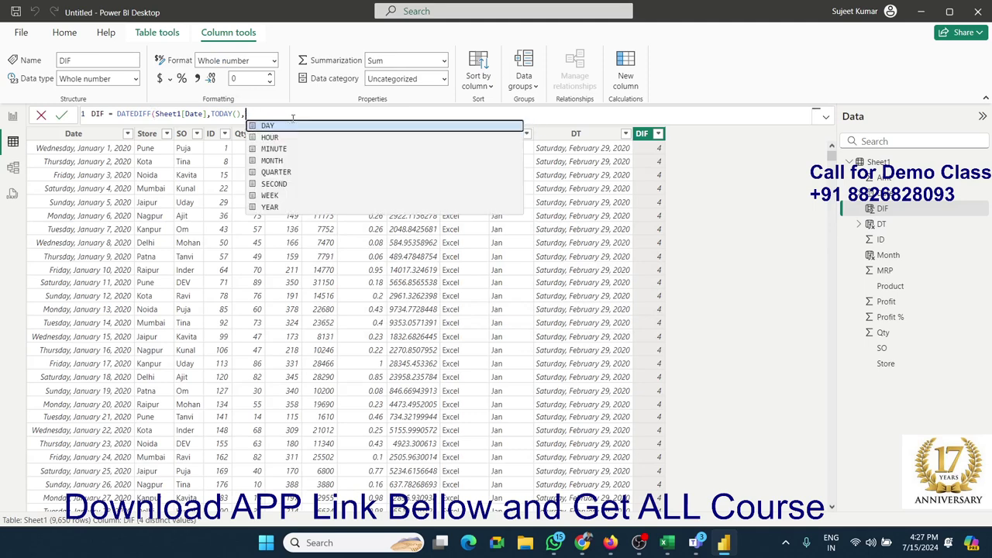
key("Down")
key("Down")
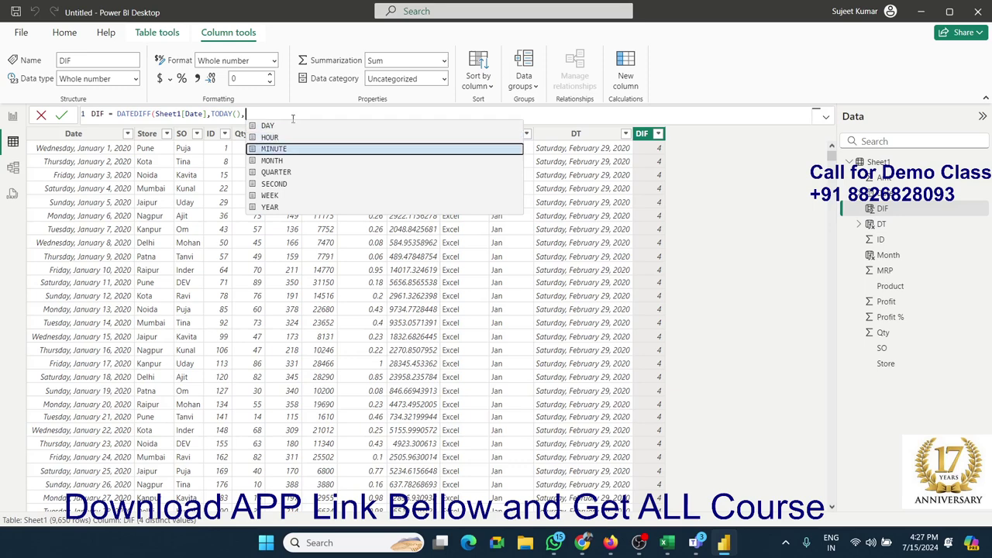
key("Down")
key("Down")
key("Down")
key("Up")
key("Up")
key("Up")
key("Down")
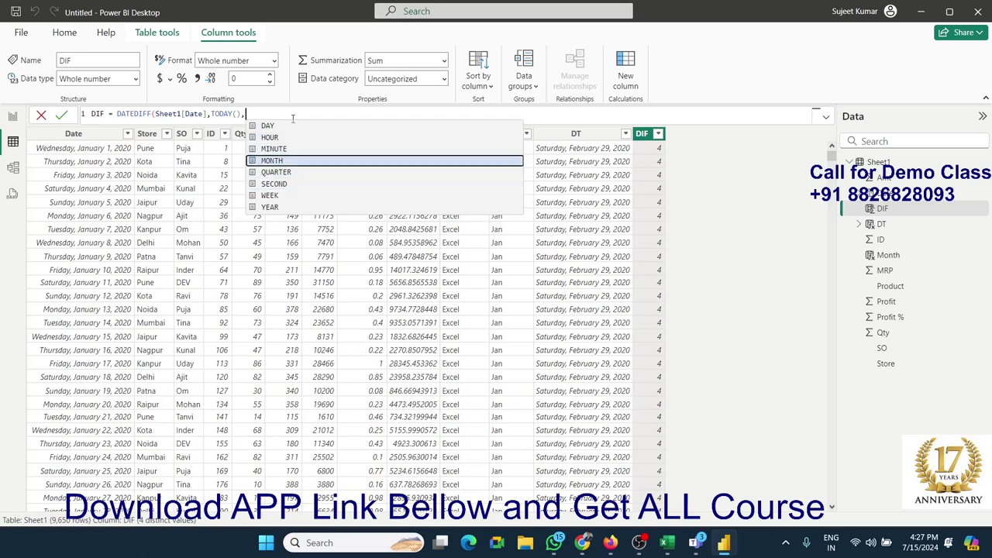
key("Down")
key("Down")
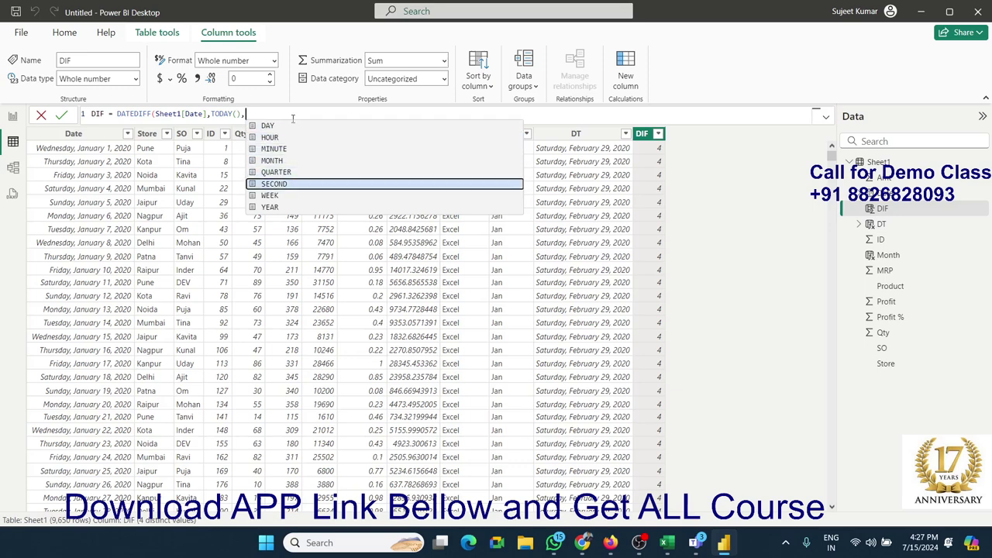
key("Up")
key("Up")
key("Up")
key("Up")
key("Down")
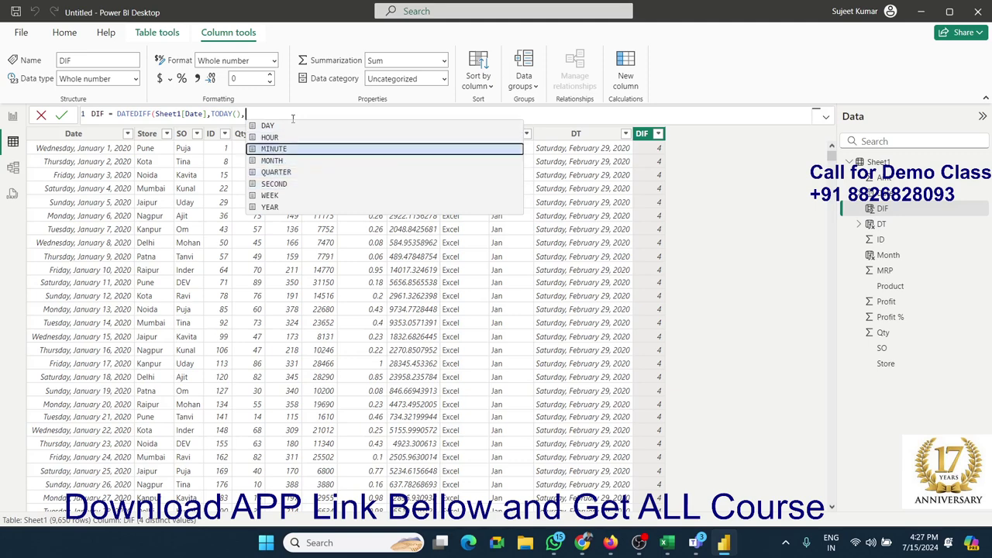
key("Down")
key("Tab")
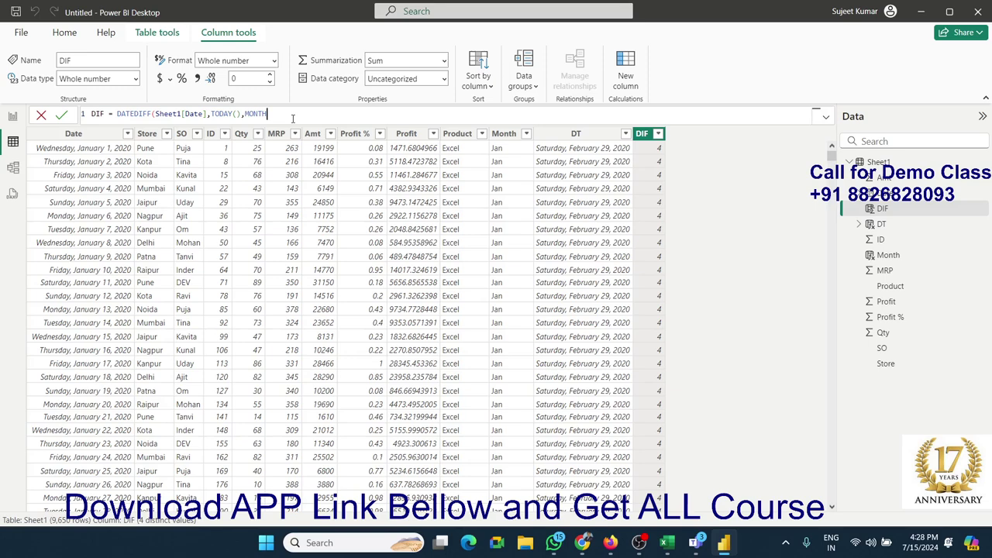
type(")")
key("Return")
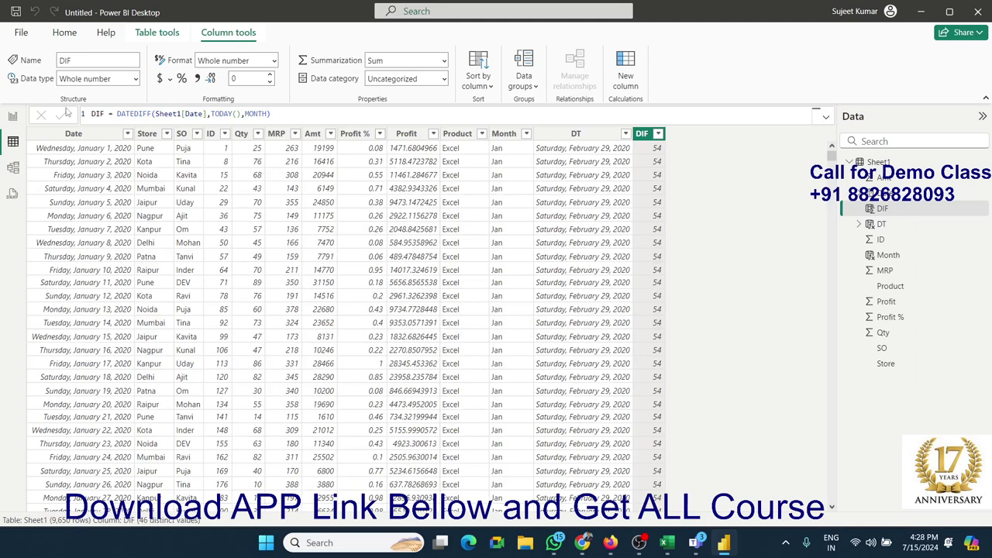
- Replace DATEDIFF with NETWORKDAYS(Sheet1[Date],TODAY(),7), giving workday counts like 1184
left_click(117, 114)
key("shift+End")
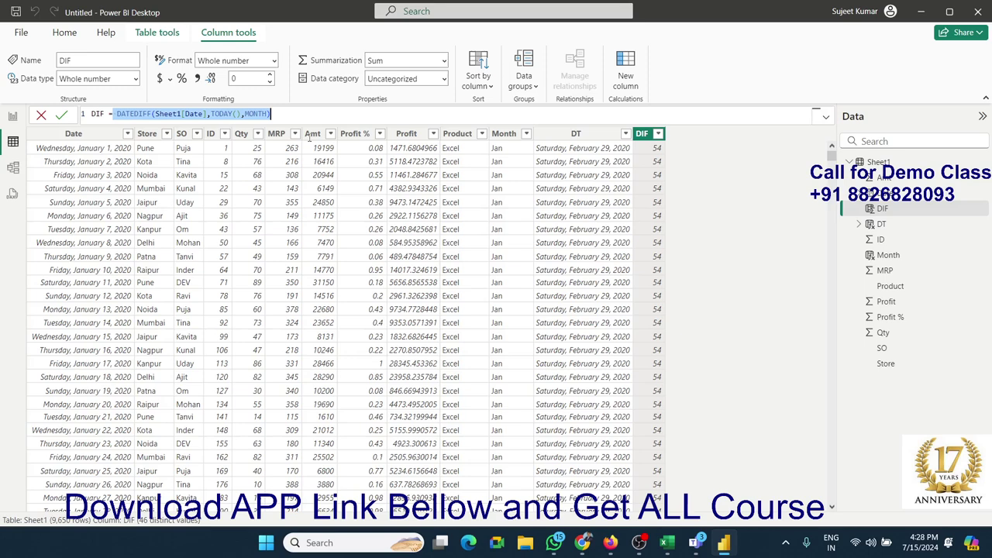
type("net")
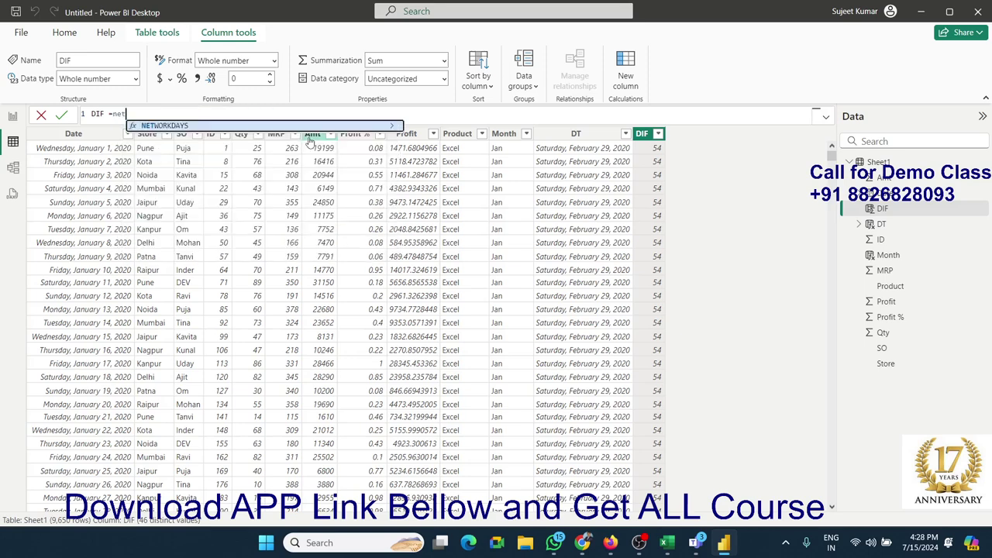
key("Tab")
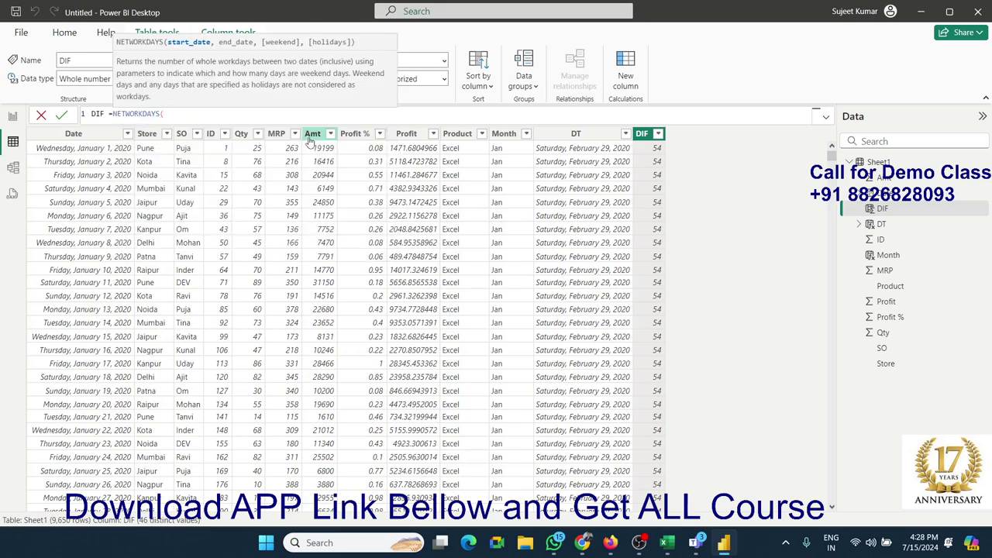
type("s")
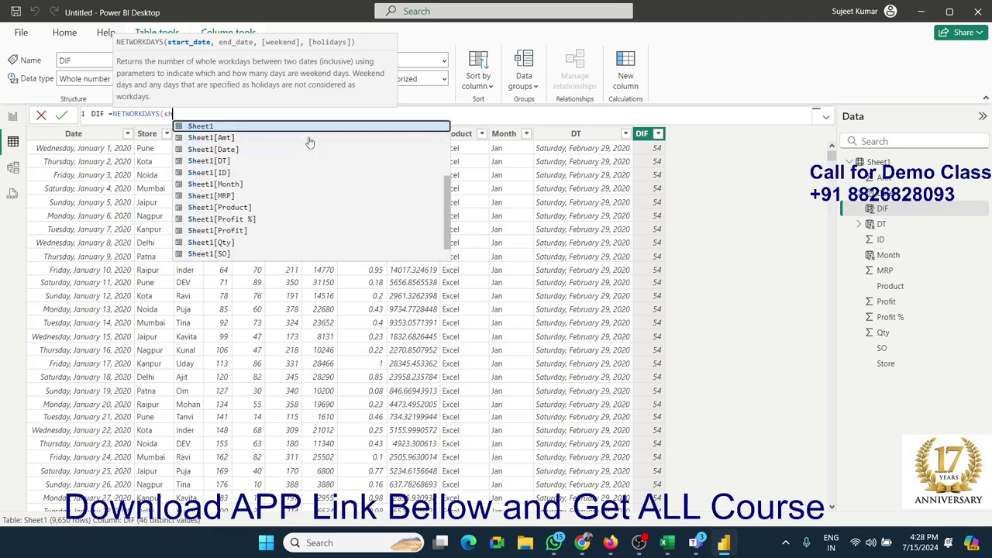
type("h")
key("Tab")
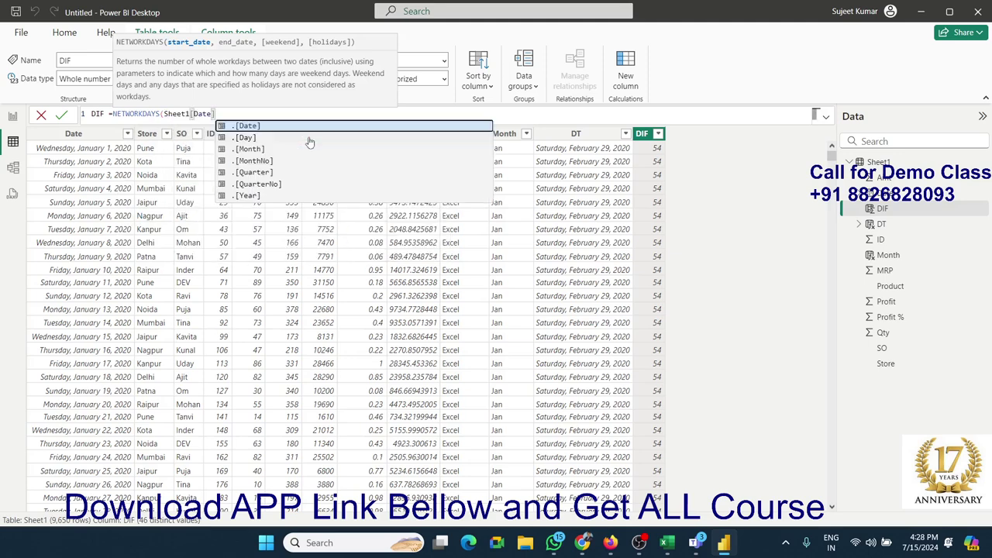
type(",too")
key("Tab")
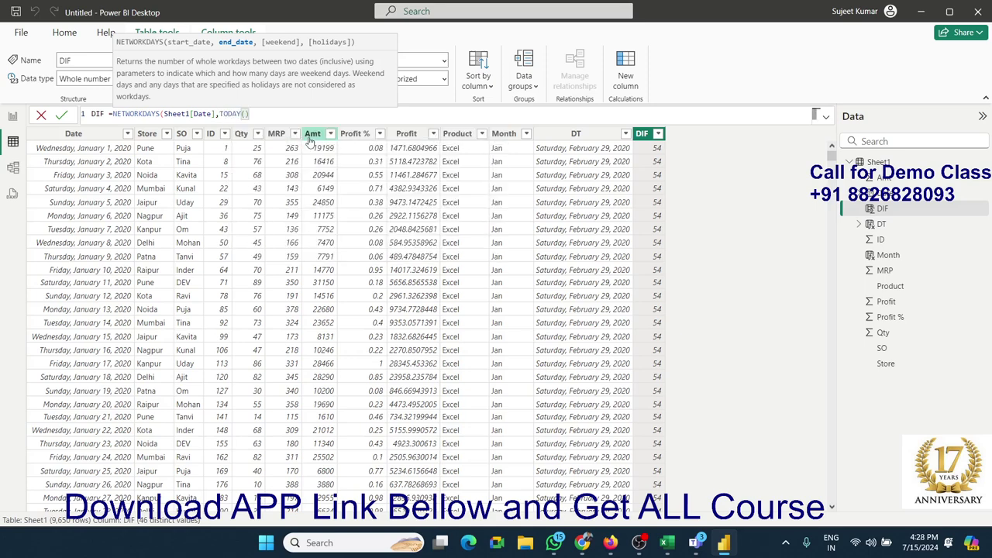
type("),")
type("7")
type(",")
key("BackSpace")
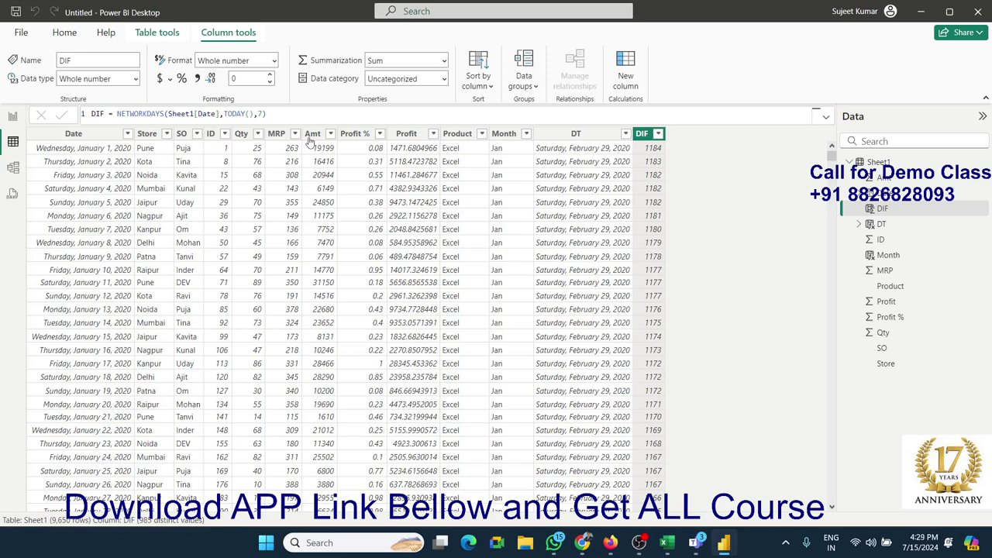
double_click(260, 114)
key("alt+Tab")
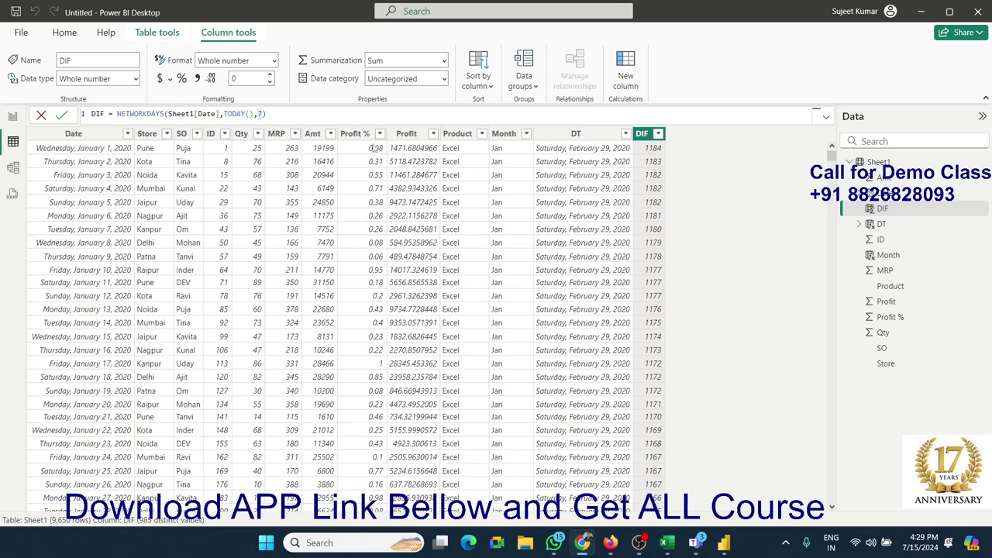
left_click(373, 164)
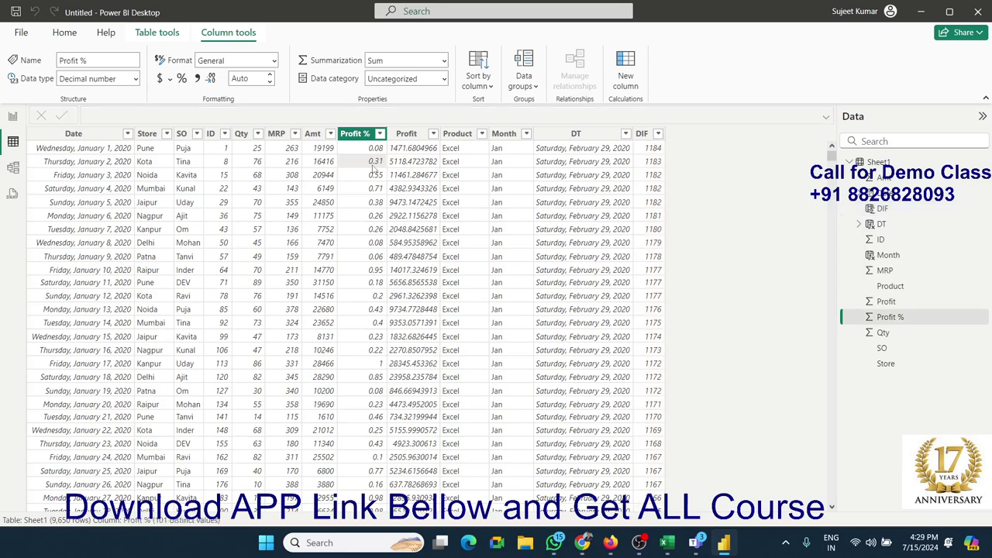